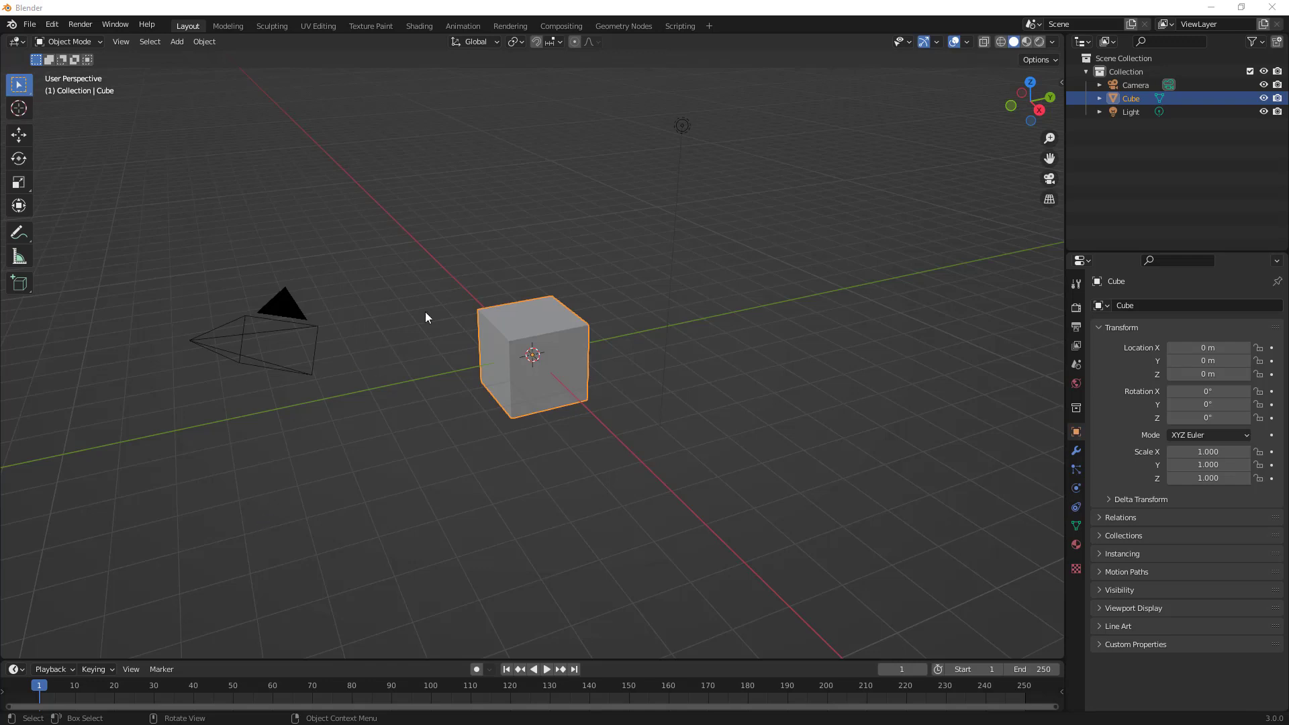
- Enter Edit Mode on the default cube and set the selection mode to faces
{"action": "left_click", "coordinate": [441, 305]}
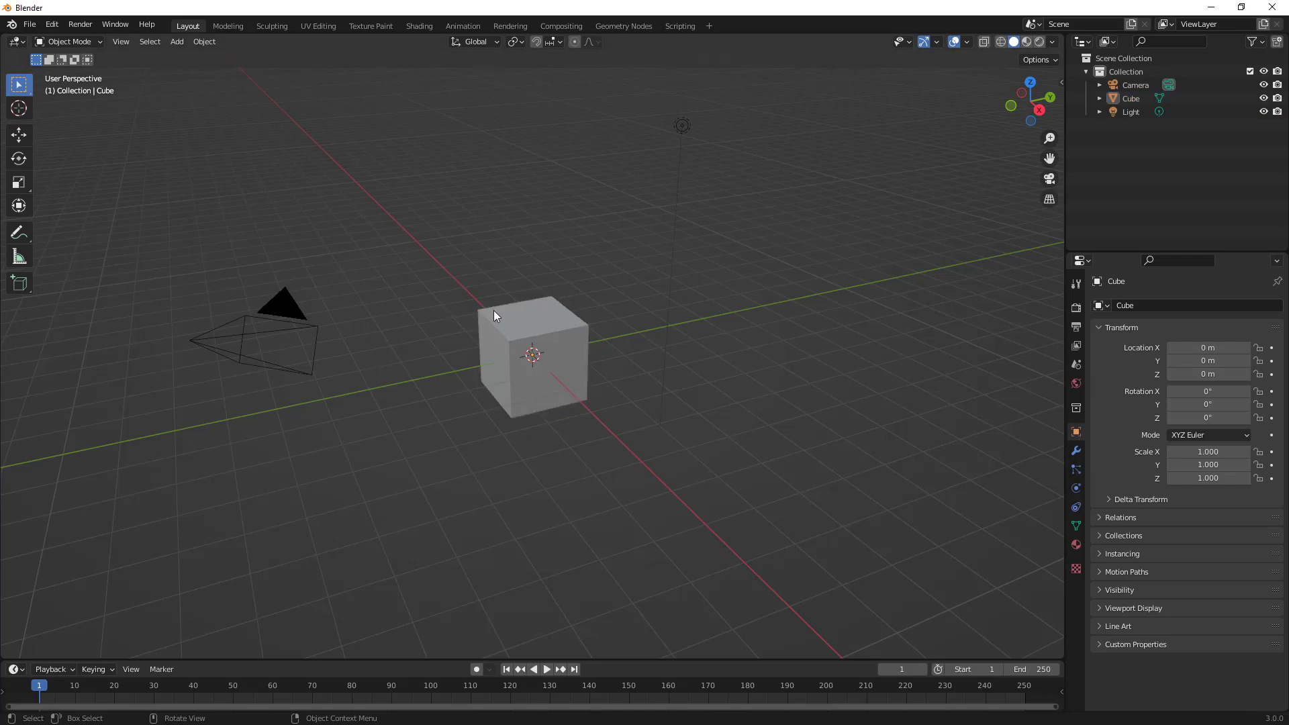
{"action": "left_click", "coordinate": [529, 321]}
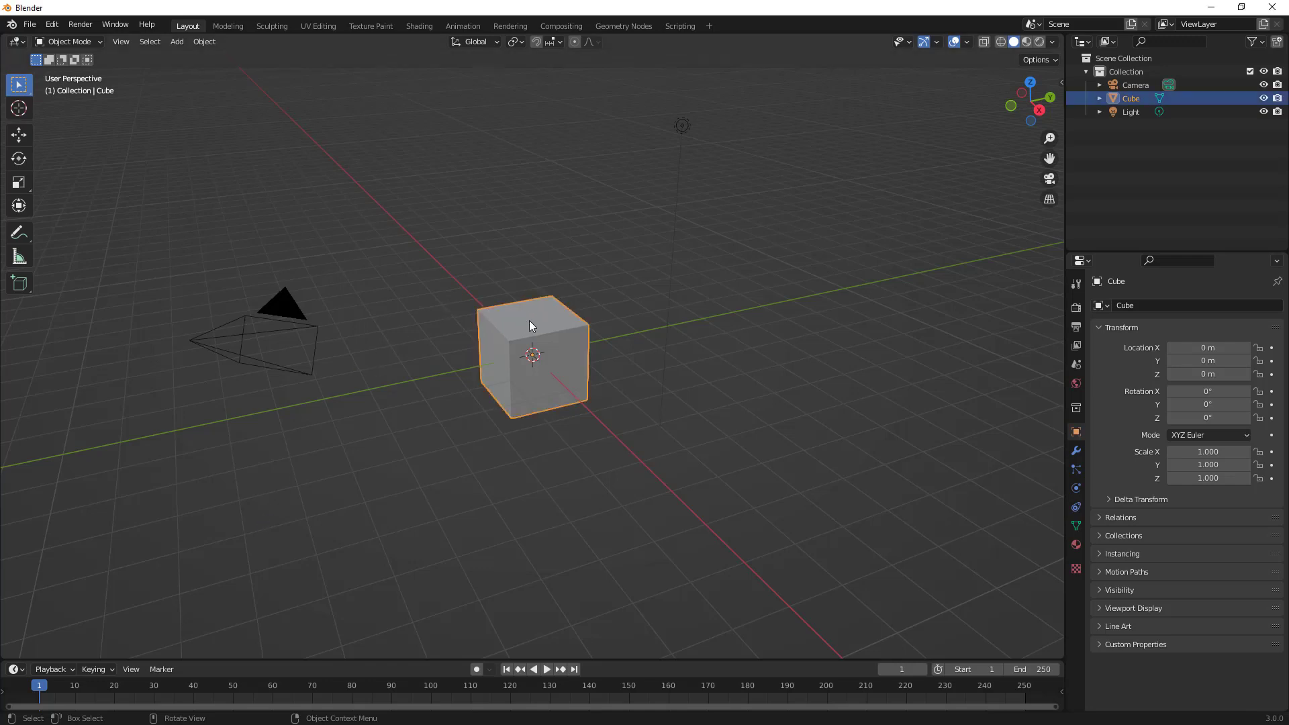
{"action": "left_click", "coordinate": [87, 42]}
{"action": "key", "text": "Tab"}
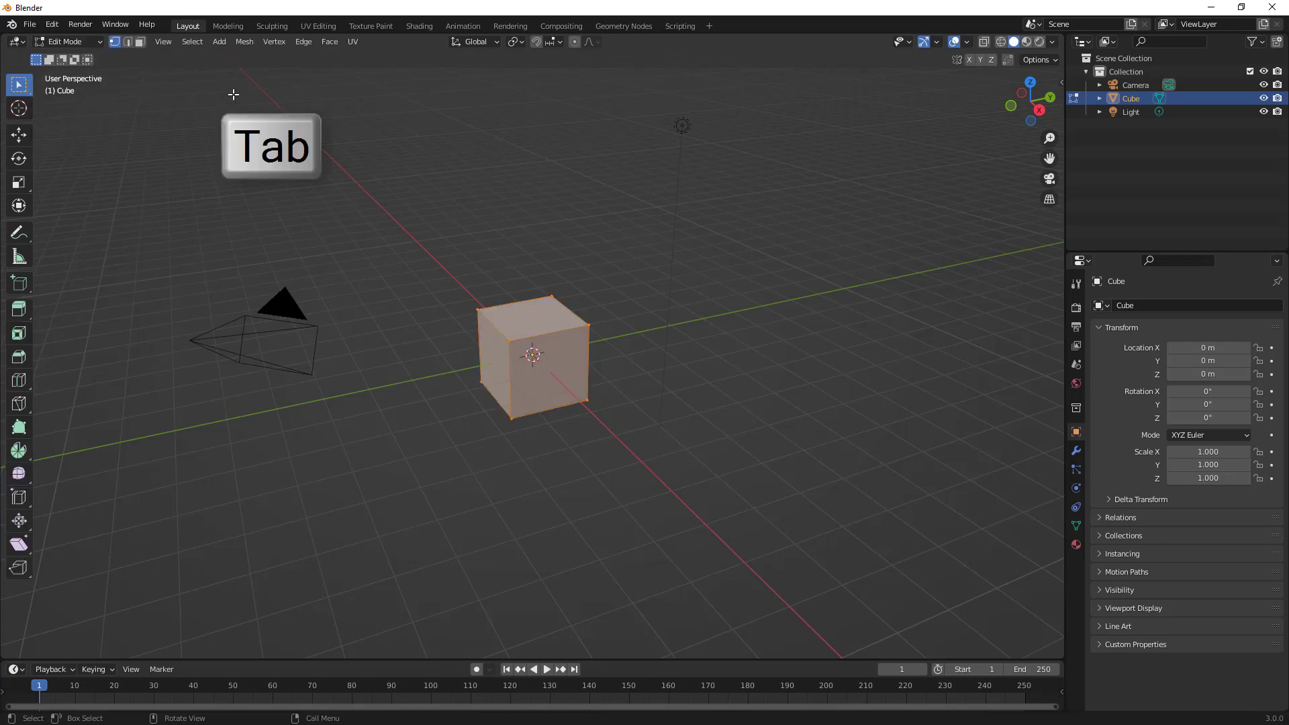
{"action": "left_click", "coordinate": [140, 42]}
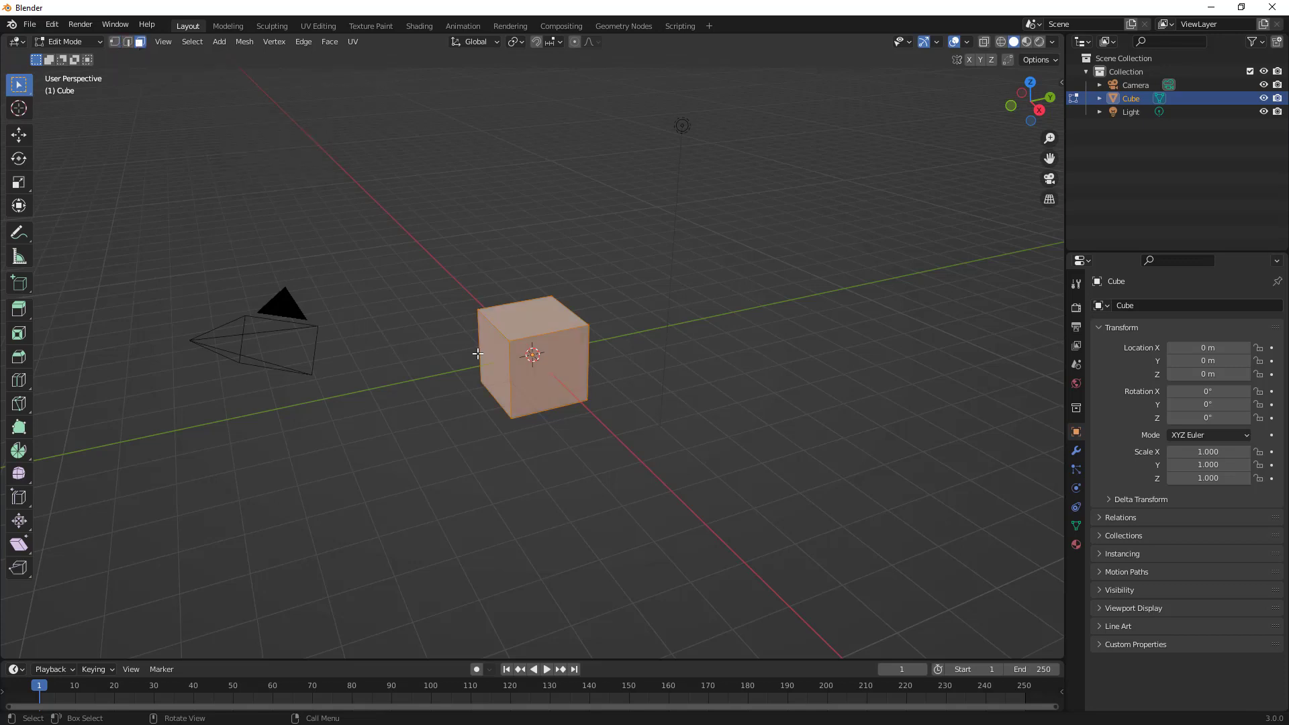
- Delete the cube's bottom face and the two side faces adjoining it, using the Faces delete option
{"action": "middle_click_drag", "start_coordinate": [546, 412], "coordinate": [528, 376]}
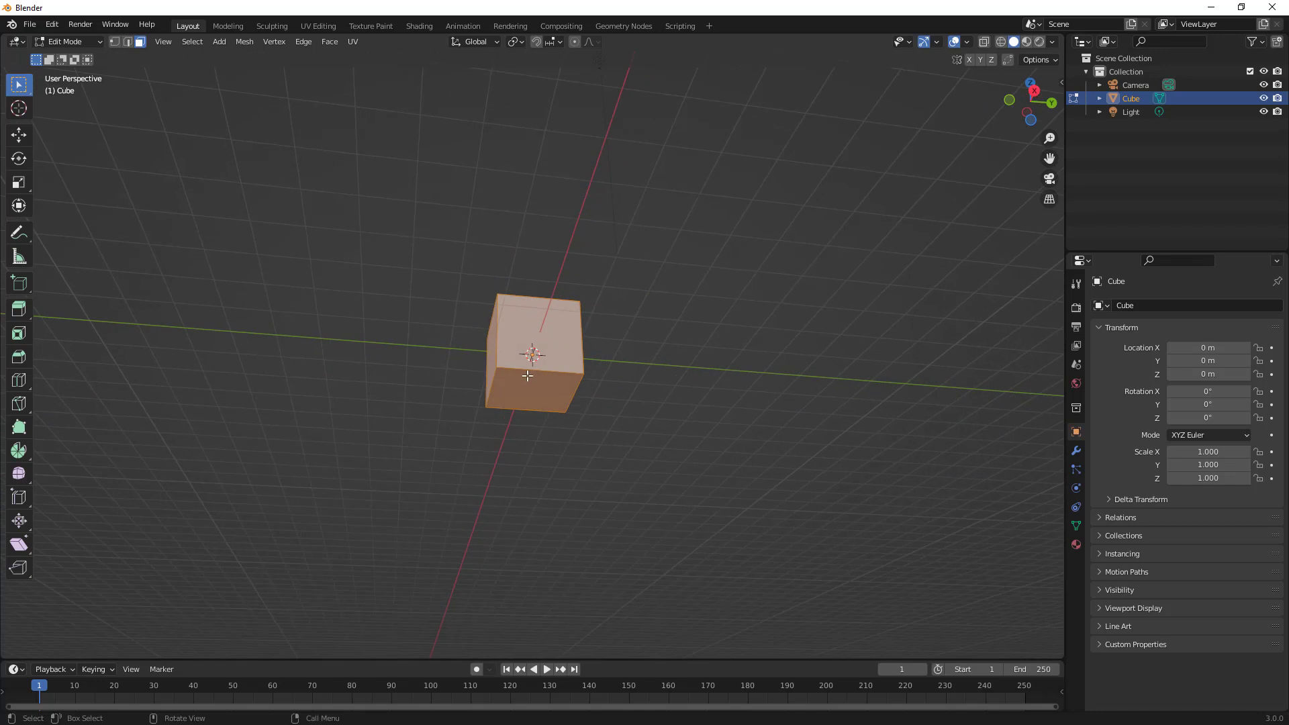
{"action": "left_click", "coordinate": [527, 376]}
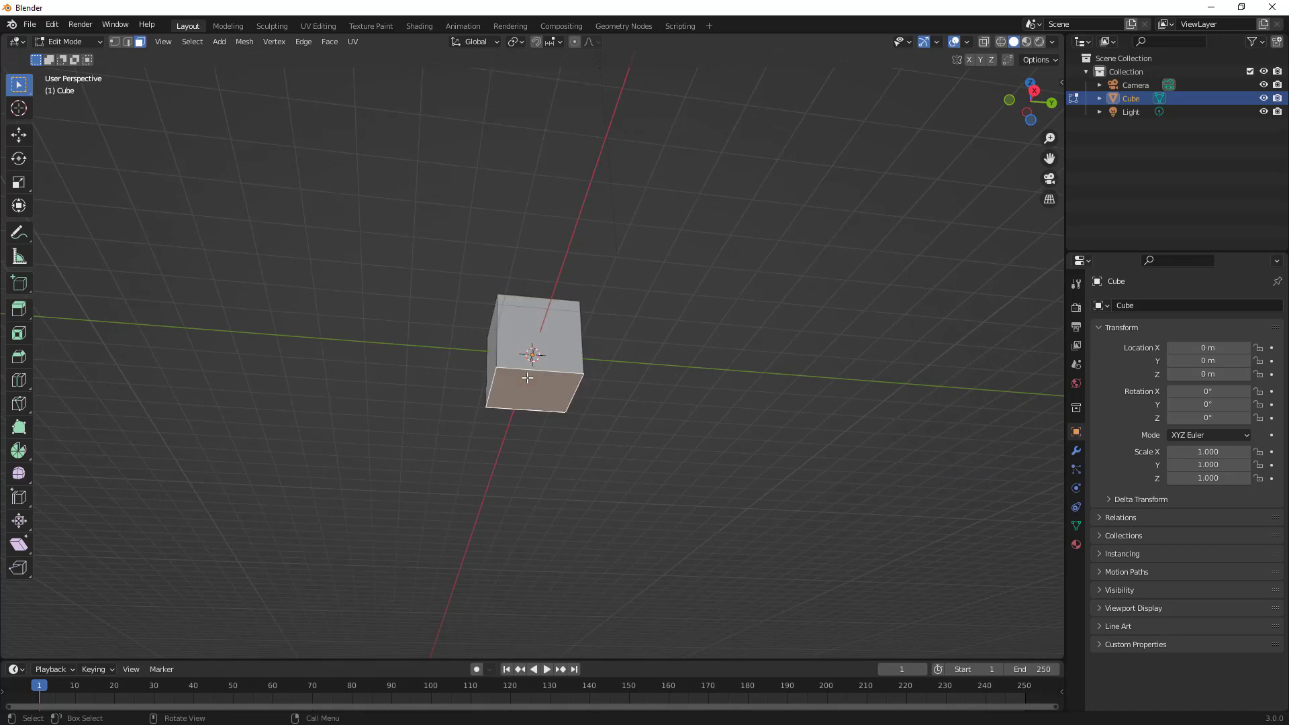
{"action": "left_click", "coordinate": [513, 340], "text": "shift"}
{"action": "left_click", "coordinate": [494, 353], "text": "shift"}
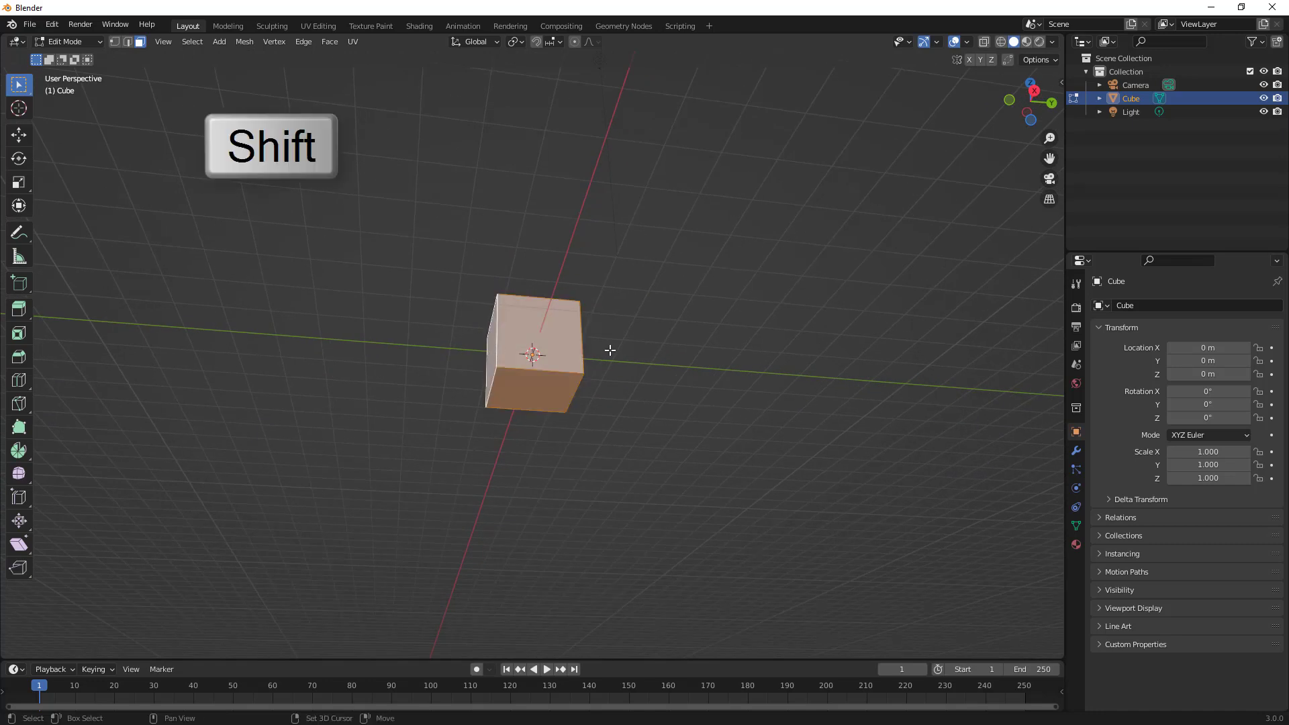
{"action": "middle_click_drag", "start_coordinate": [609, 350], "coordinate": [540, 389]}
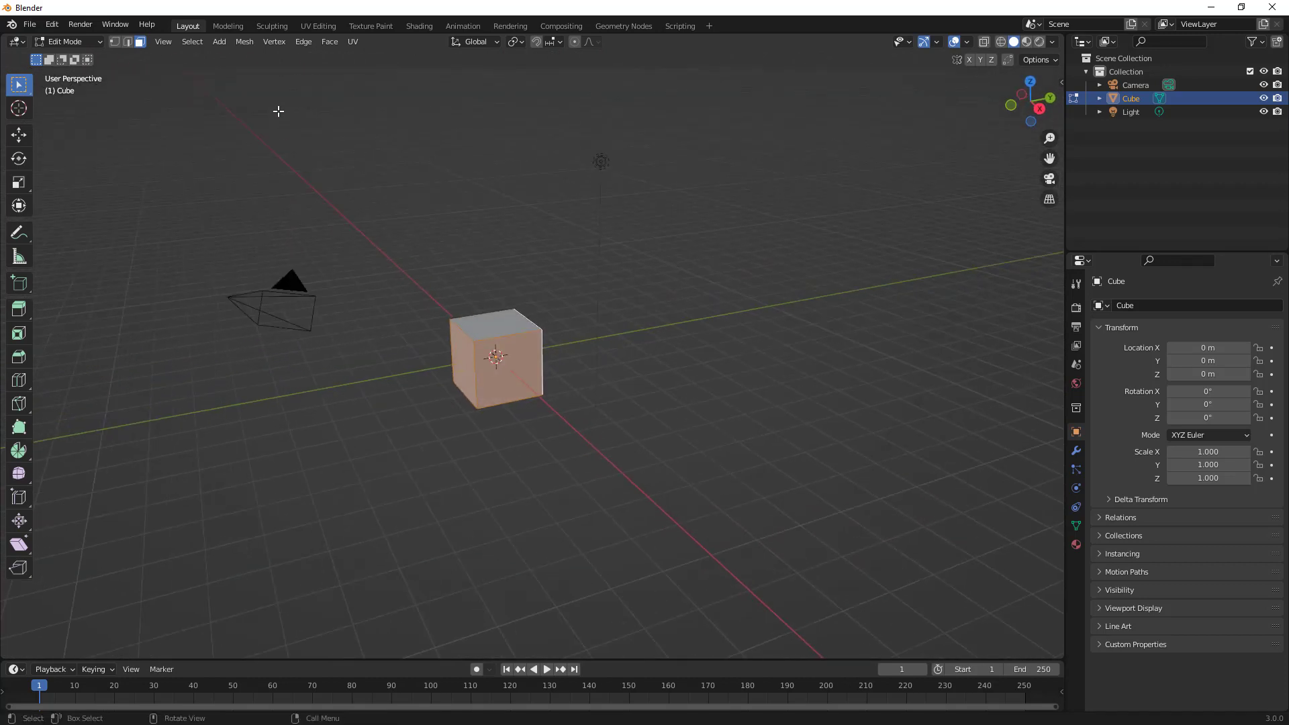
{"action": "left_click", "coordinate": [249, 45]}
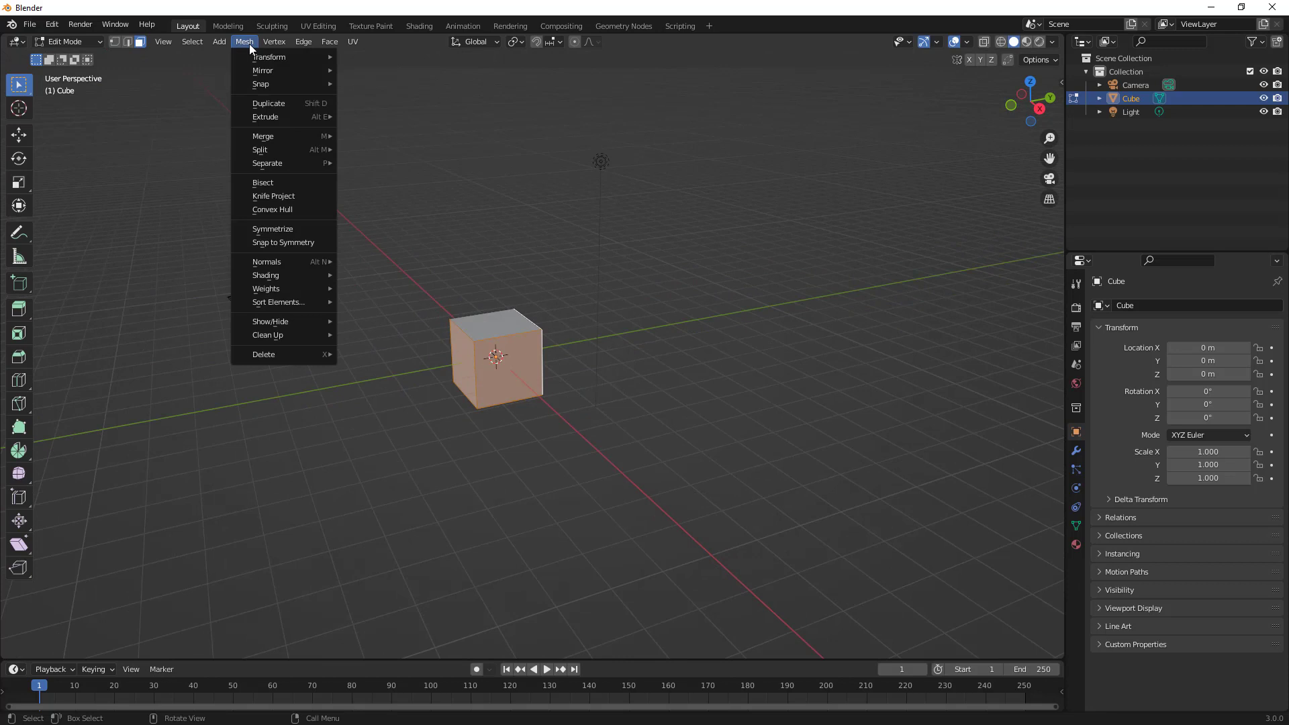
{"action": "key", "text": "x"}
{"action": "mouse_move", "coordinate": [288, 353]}
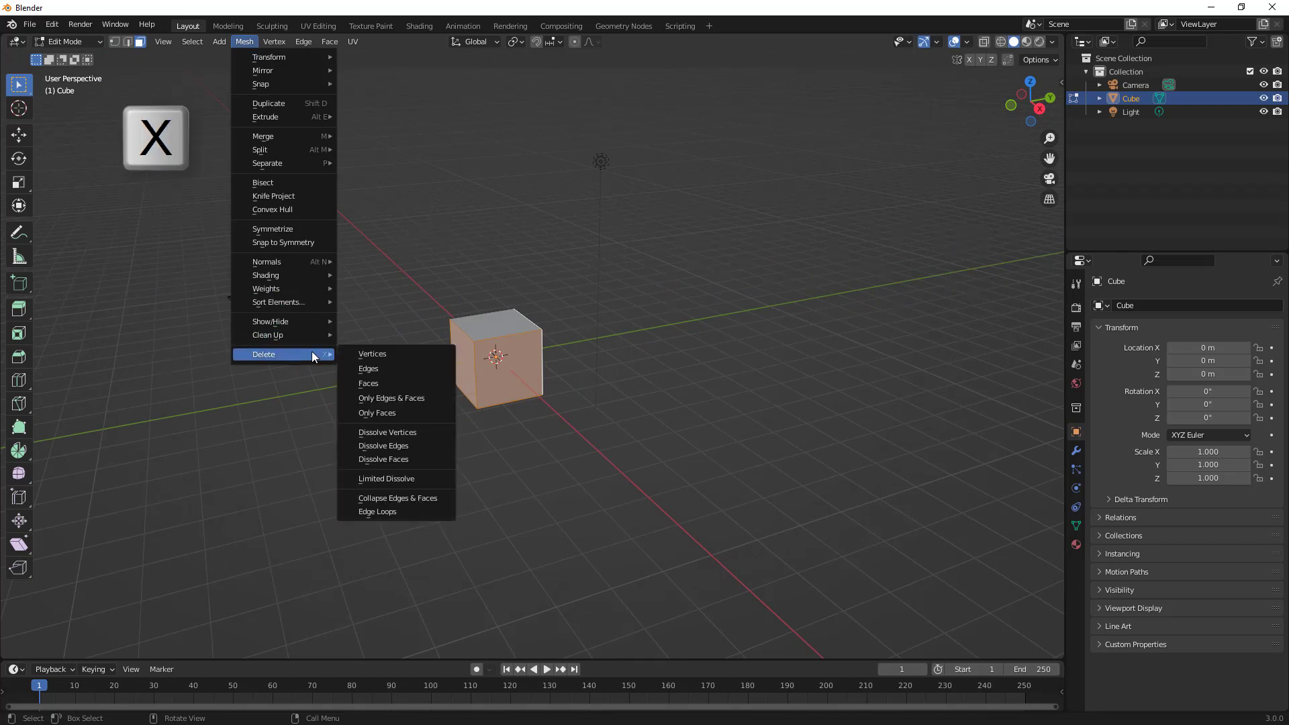
{"action": "left_click", "coordinate": [369, 384]}
- In edge selection mode, extrude the free vertical edge of the remaining side face diagonally outward twice with the Extrude Region tool
{"action": "mouse_move", "coordinate": [513, 405]}
{"action": "middle_mouse_down"}
{"action": "mouse_move", "coordinate": [650, 385]}
{"action": "mouse_move", "coordinate": [566, 382]}
{"action": "mouse_move", "coordinate": [494, 407]}
{"action": "middle_mouse_up"}
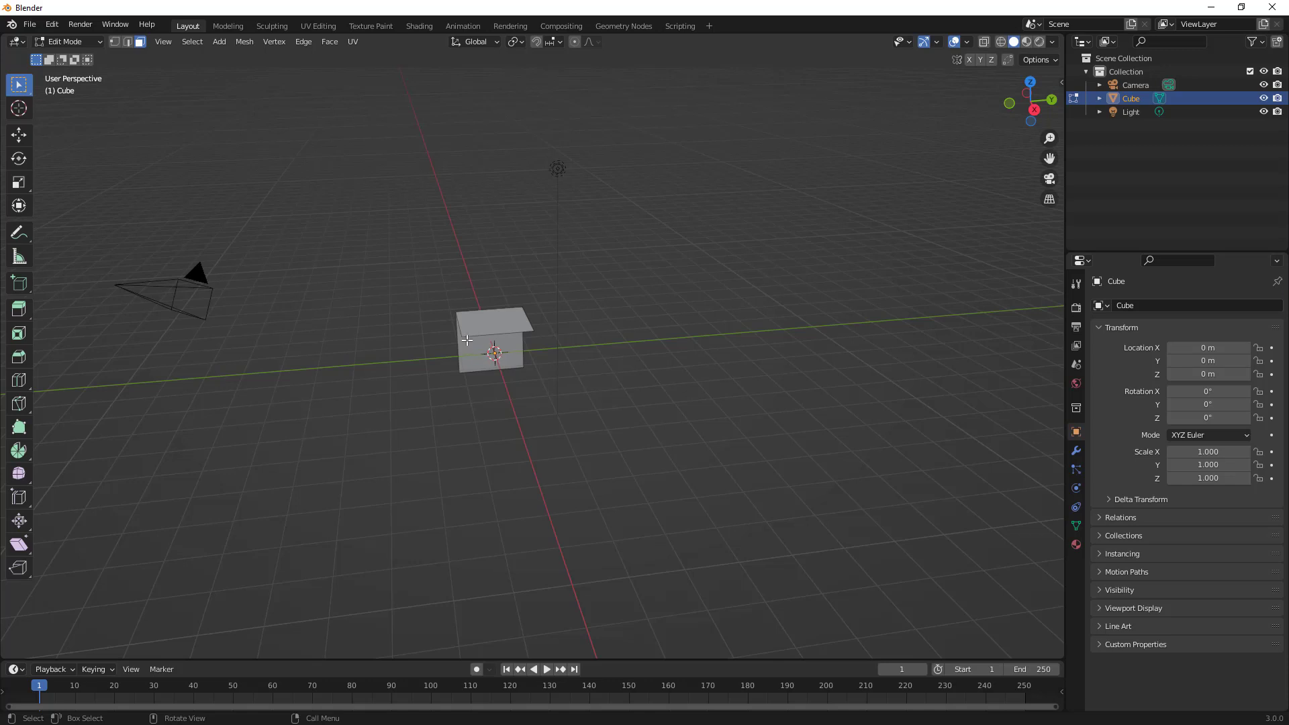
{"action": "left_click", "coordinate": [127, 41]}
{"action": "middle_click_drag", "start_coordinate": [494, 237], "coordinate": [465, 277]}
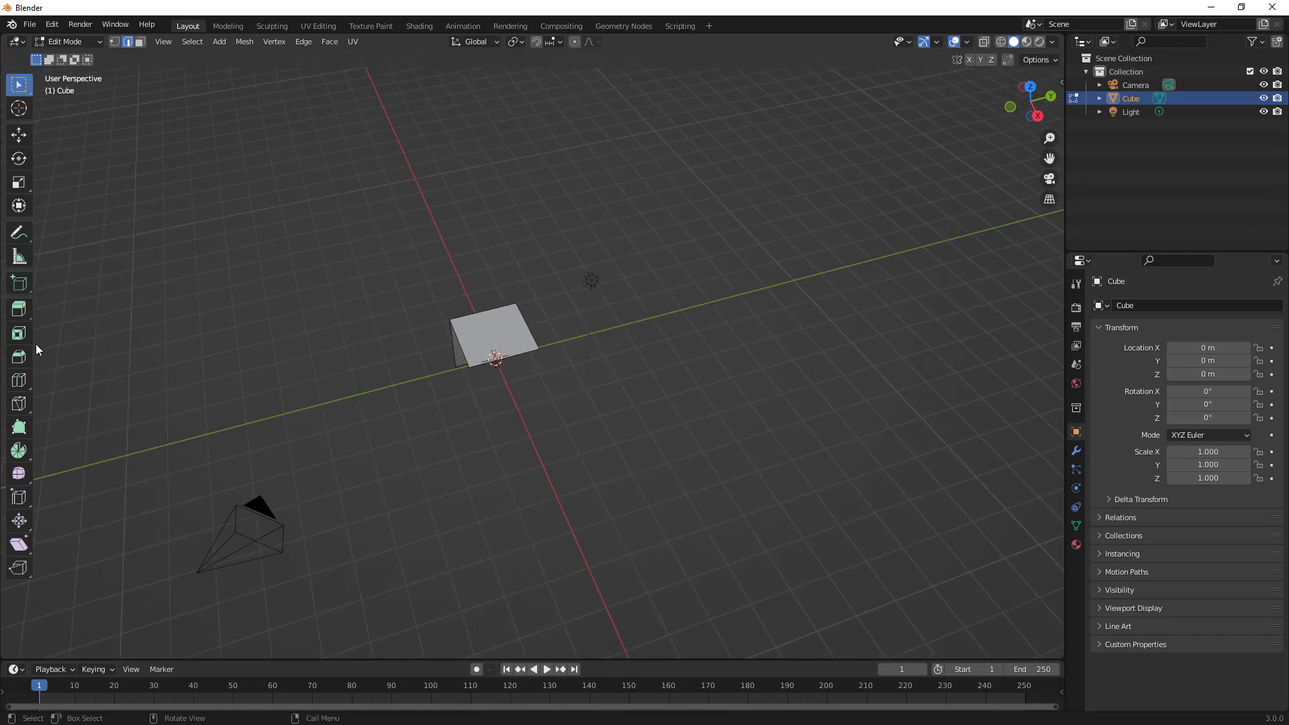
{"action": "left_click", "coordinate": [20, 312]}
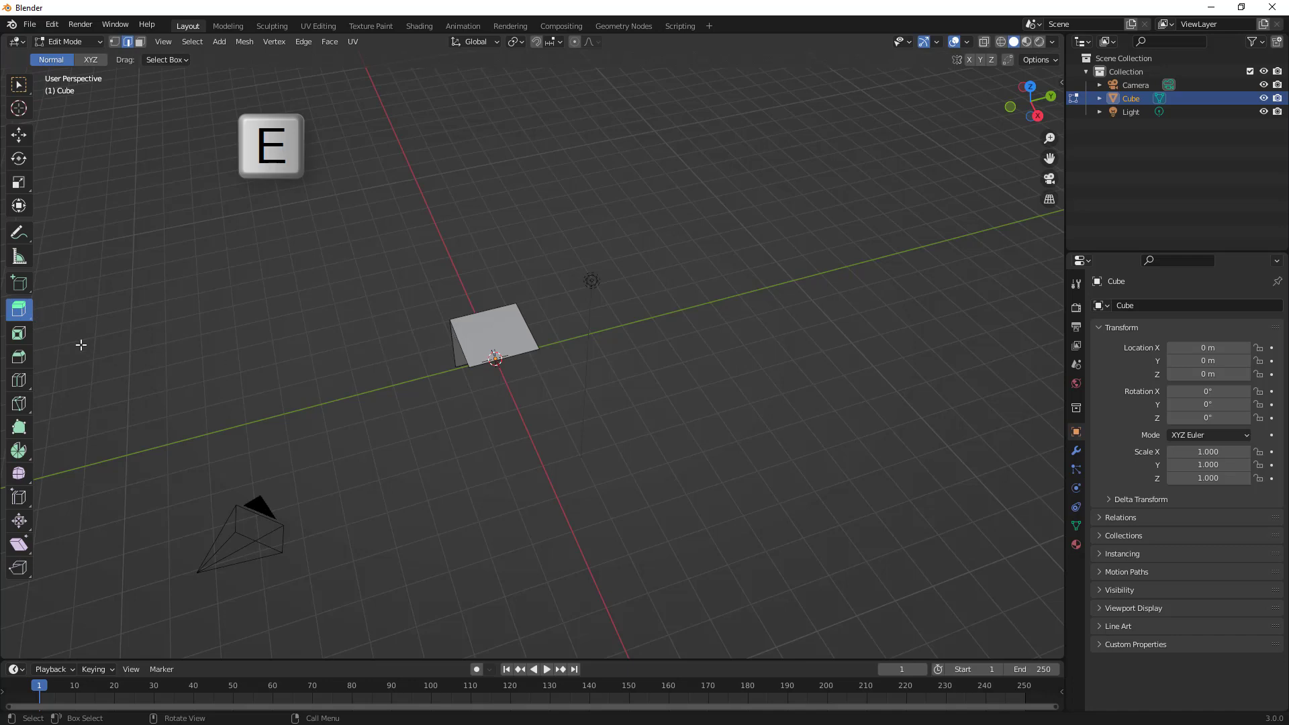
{"action": "left_click", "coordinate": [449, 337]}
{"action": "middle_click_drag", "start_coordinate": [462, 372], "coordinate": [435, 366]}
{"action": "left_click_drag", "start_coordinate": [418, 359], "coordinate": [358, 350]}
{"action": "middle_click_drag", "start_coordinate": [358, 350], "coordinate": [504, 468]}
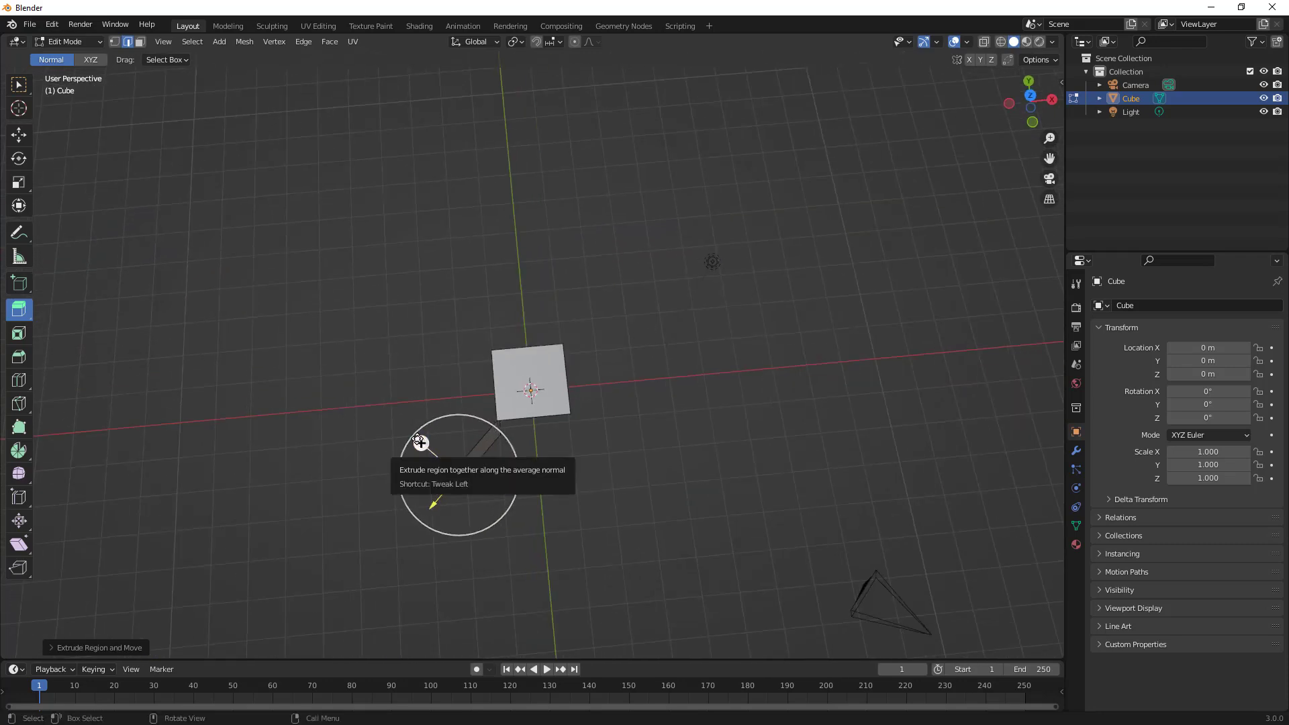
{"action": "left_click_drag", "start_coordinate": [421, 443], "coordinate": [349, 486]}
{"action": "middle_click_drag", "start_coordinate": [348, 486], "coordinate": [359, 453]}
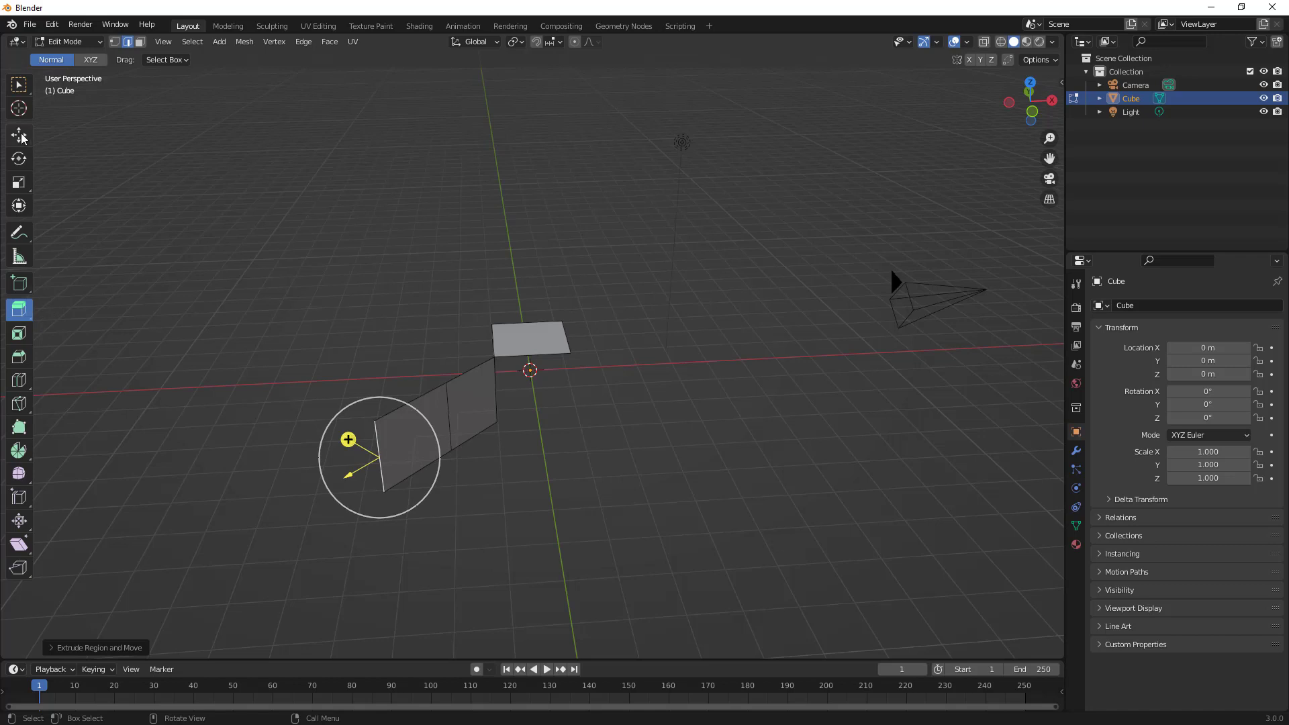
- From the top view, move the extruded wall's end edge along the X axis until it sits on the Y axis line
{"action": "left_click", "coordinate": [19, 86]}
{"action": "key", "text": "e"}
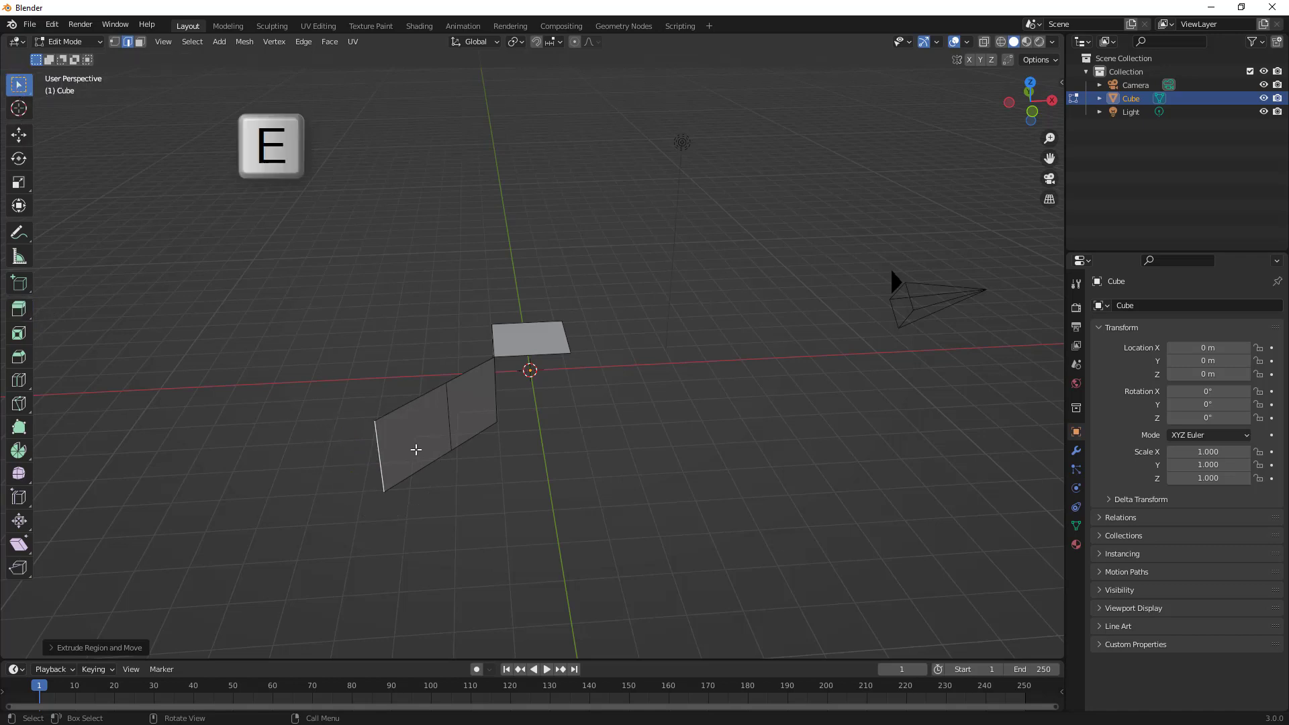
{"action": "middle_click_drag", "start_coordinate": [417, 446], "coordinate": [329, 480]}
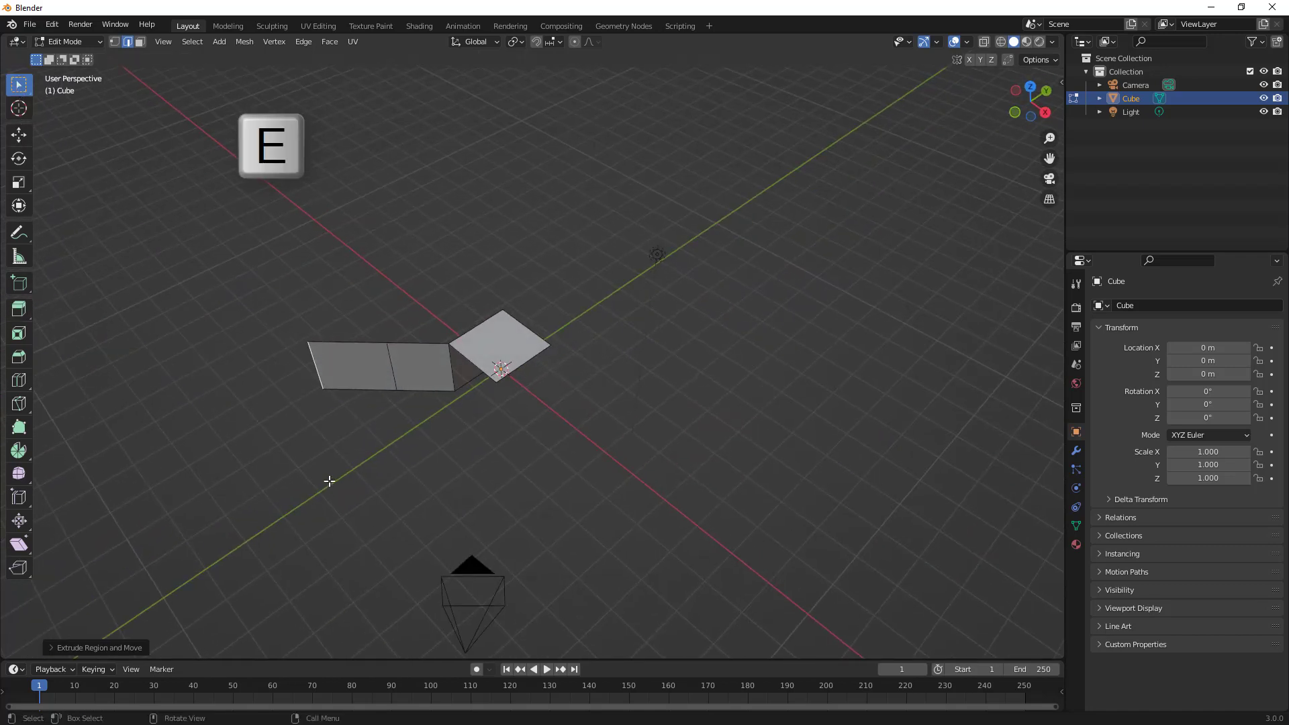
{"action": "key", "text": "g"}
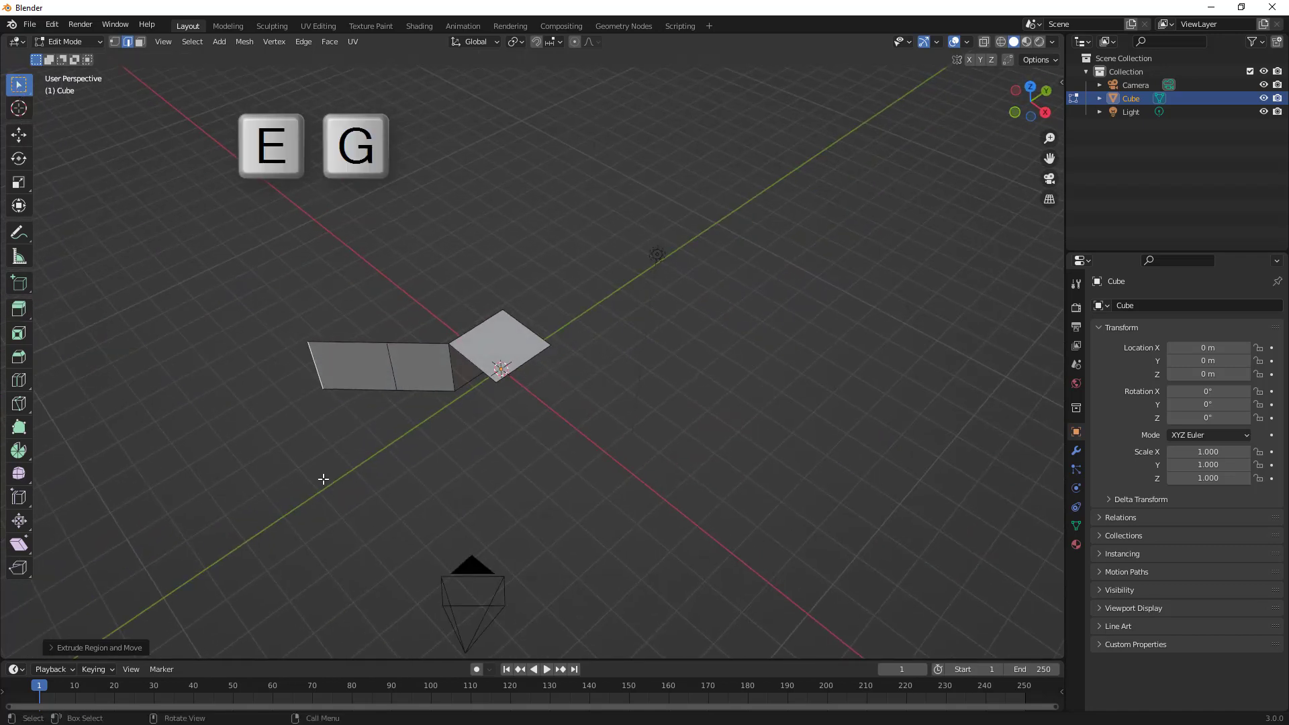
{"action": "left_click", "coordinate": [1031, 89]}
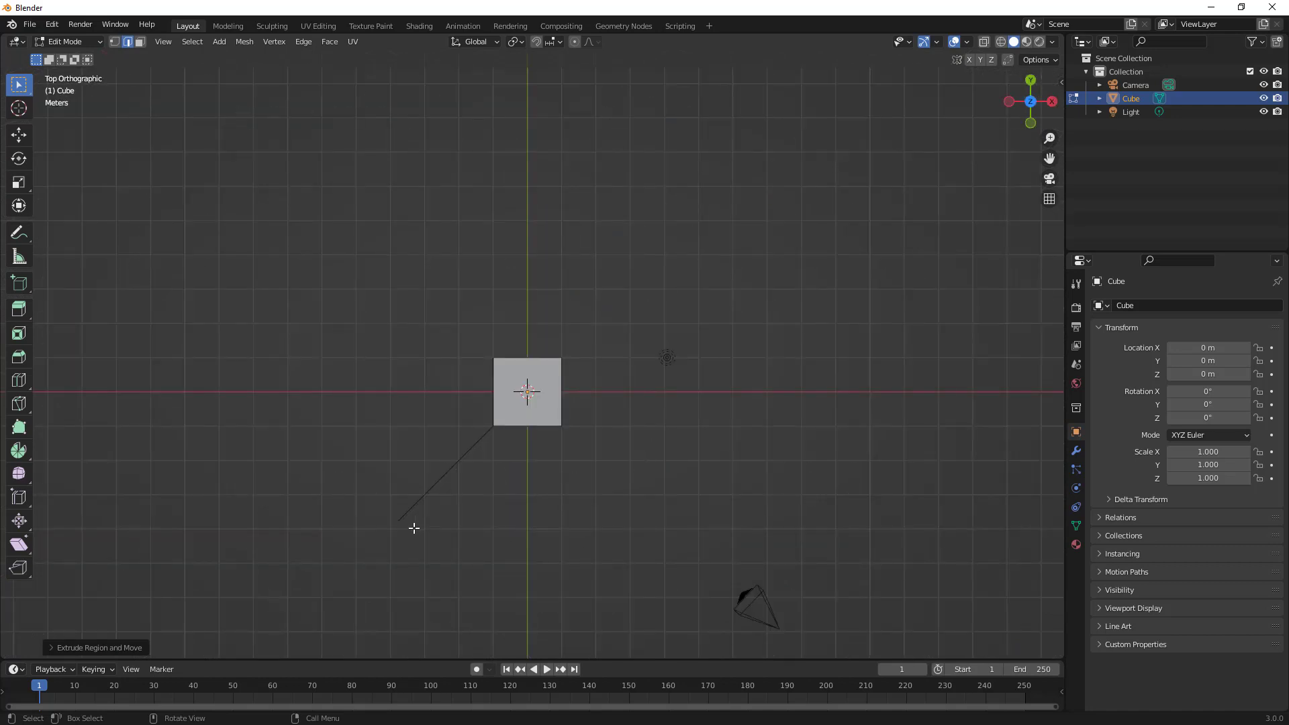
{"action": "key", "text": "e"}
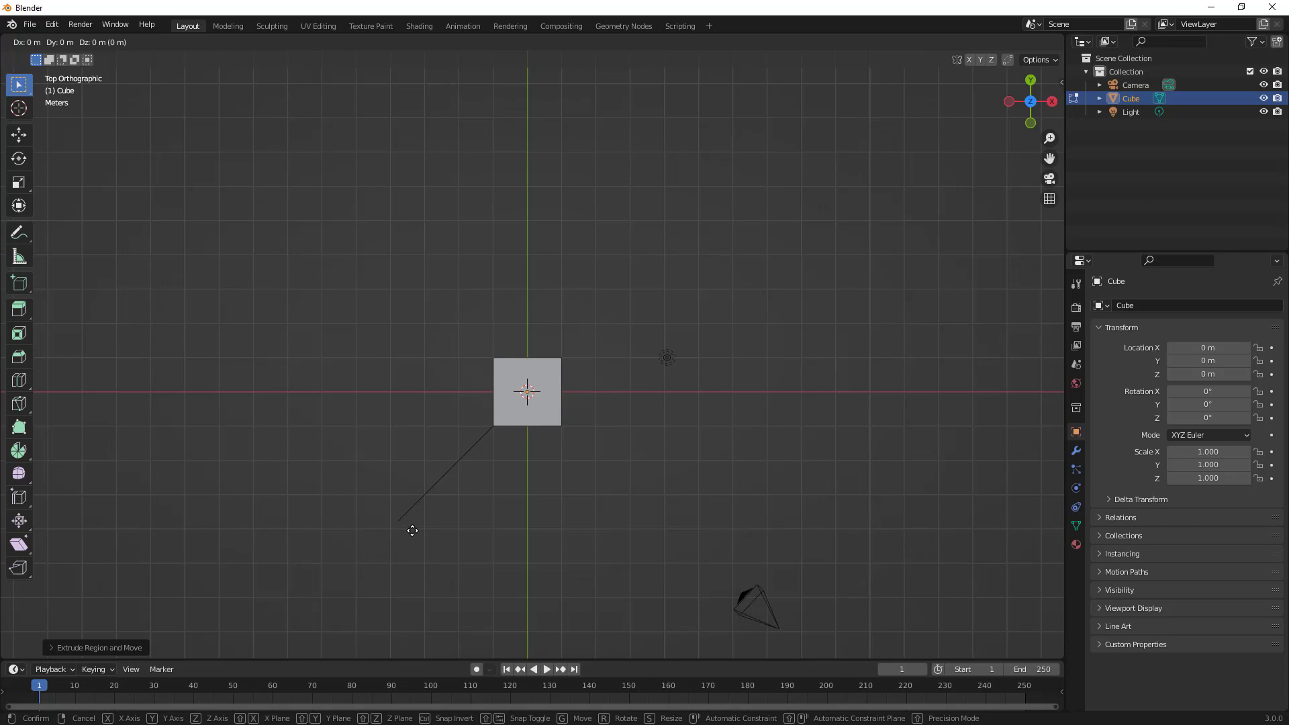
{"action": "key", "text": "g"}
{"action": "key", "text": "x"}
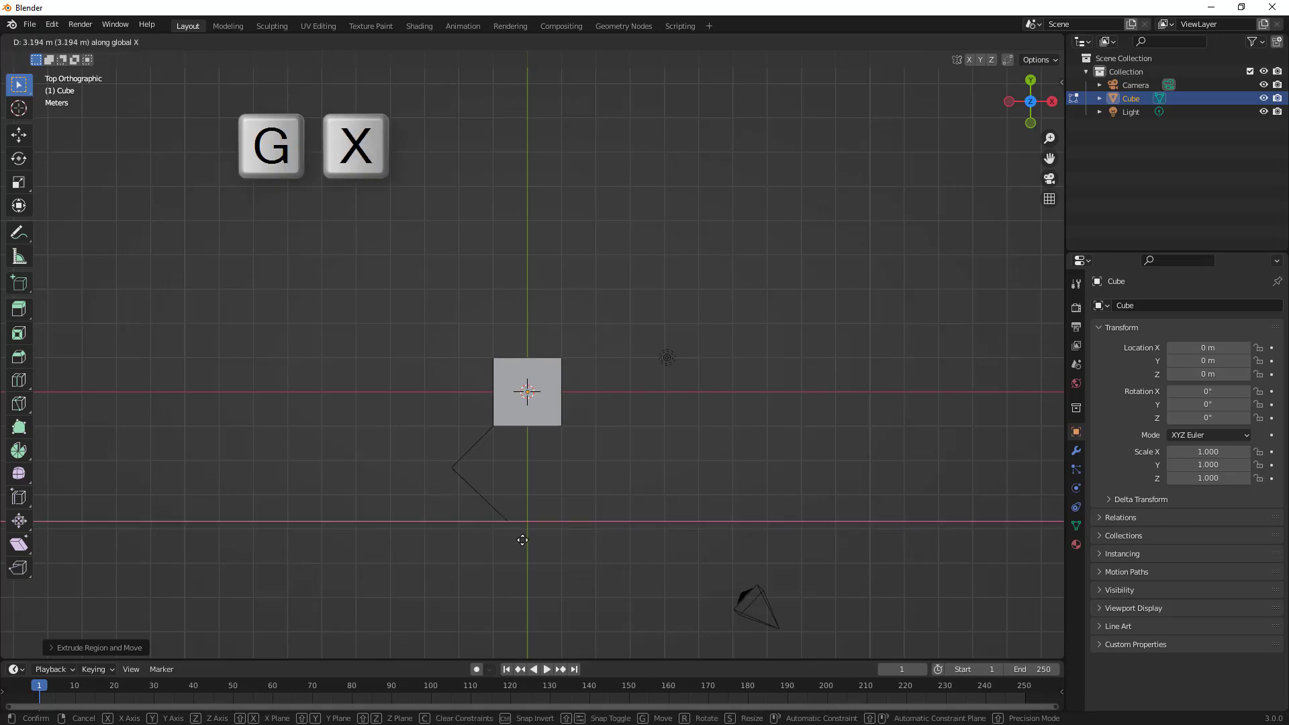
{"action": "left_click", "coordinate": [542, 541]}
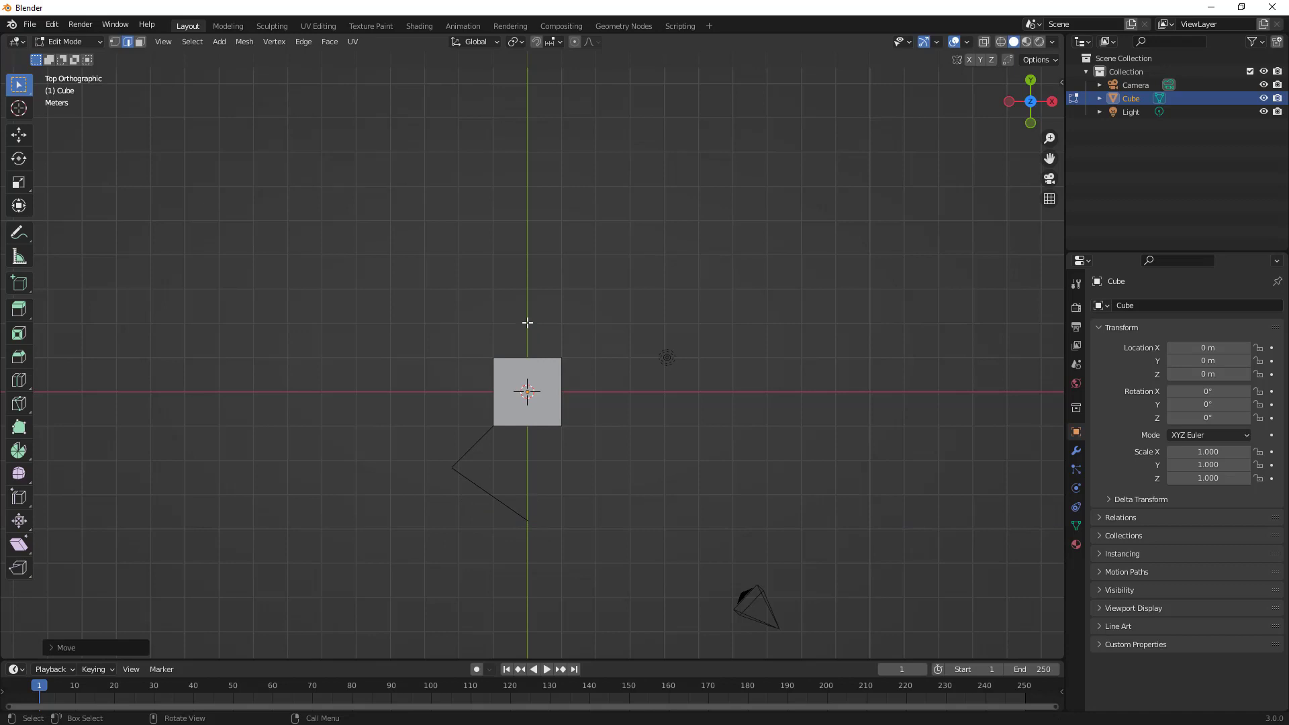
- Extrude the wall's end edge a little over 4 m along X, and extrude the new end about 3.5 m along Y
{"action": "middle_click_drag", "start_coordinate": [535, 573], "coordinate": [493, 374]}
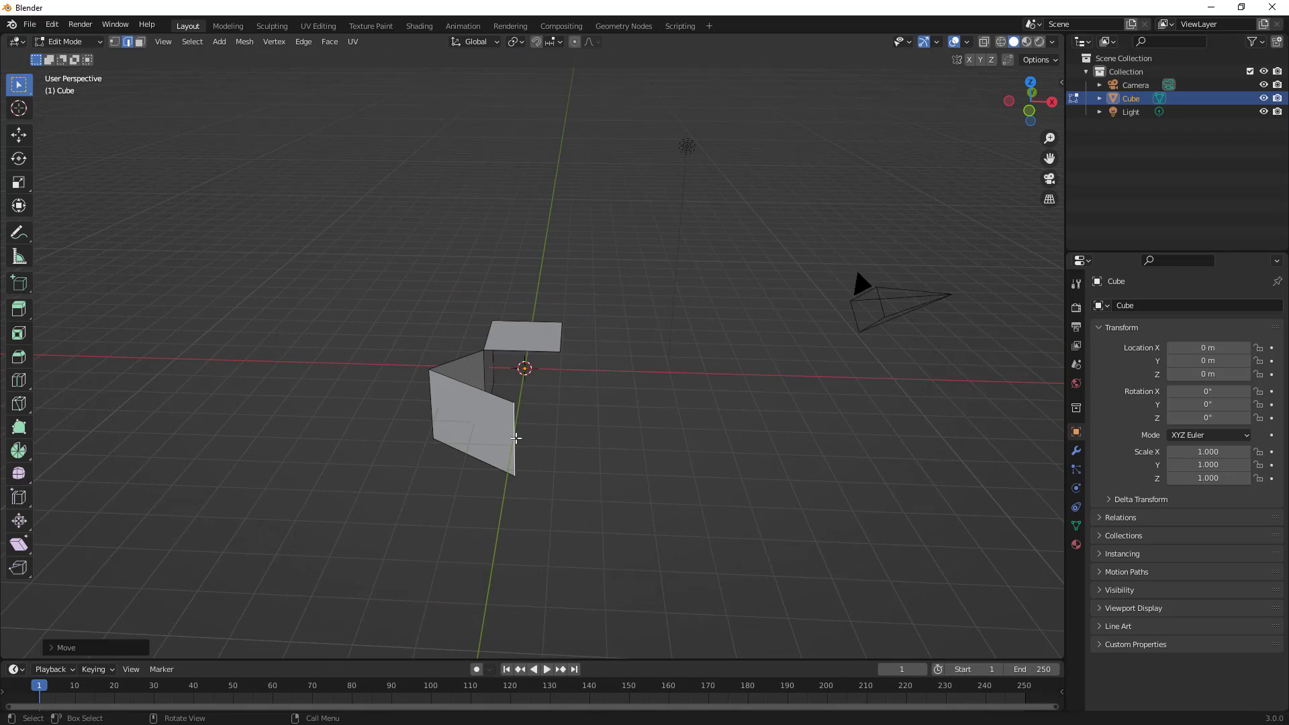
{"action": "key", "text": "e"}
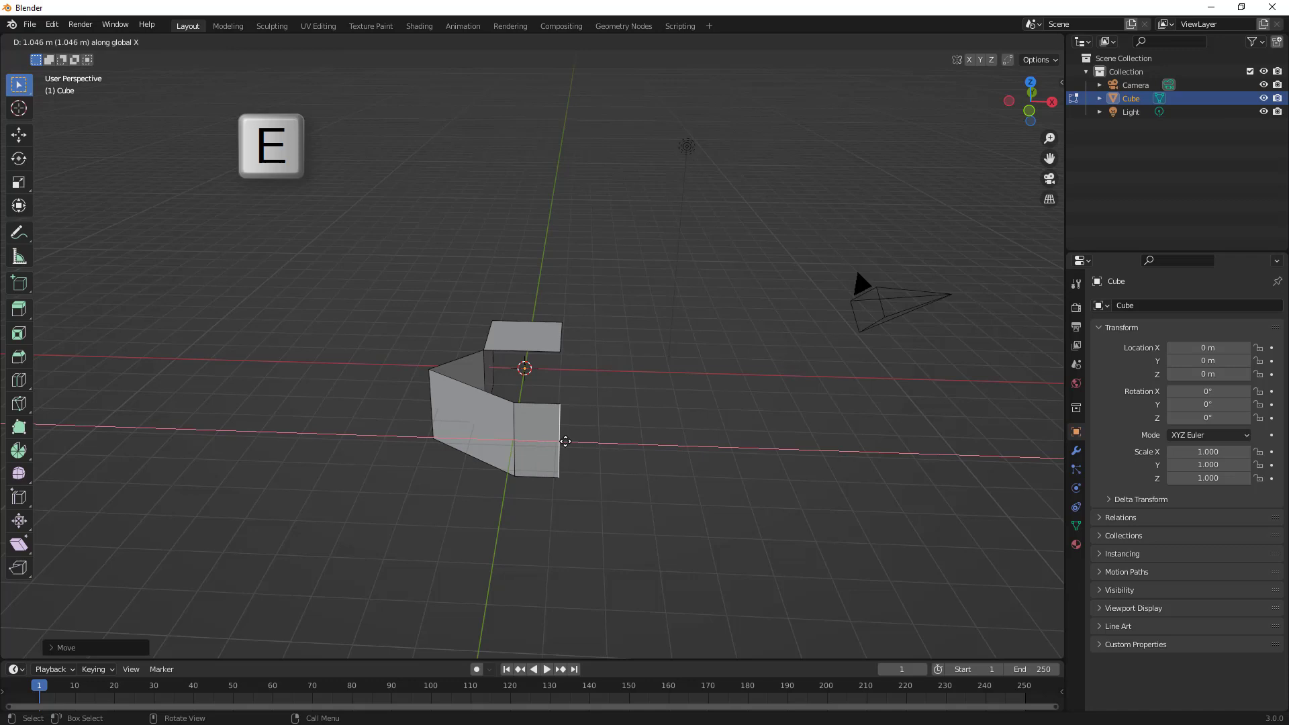
{"action": "key", "text": "x"}
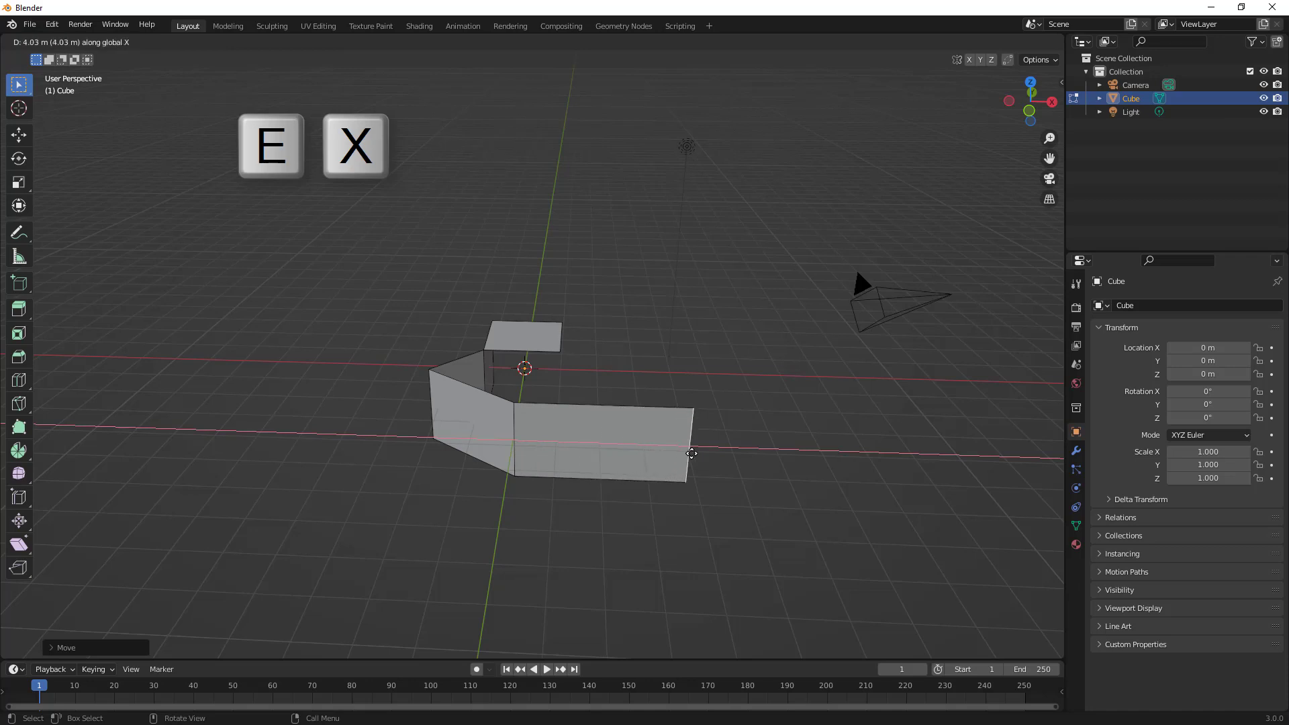
{"action": "left_click", "coordinate": [705, 459]}
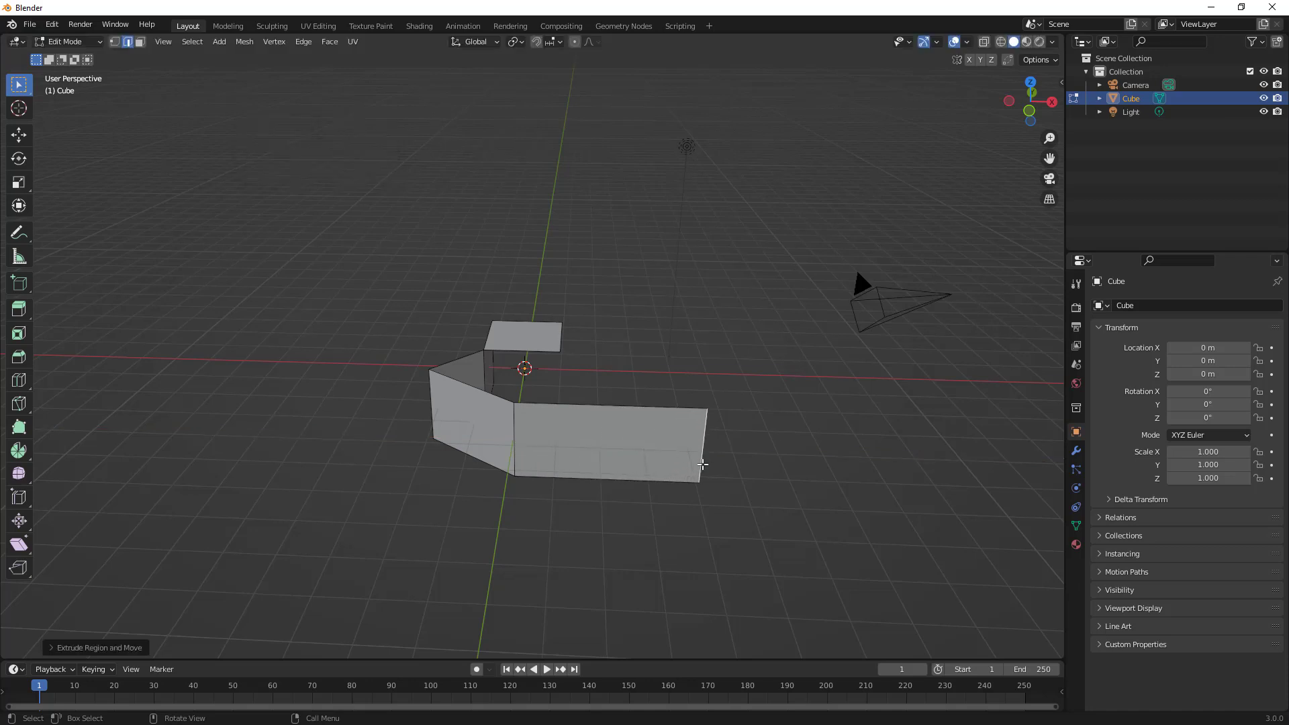
{"action": "key", "text": "e"}
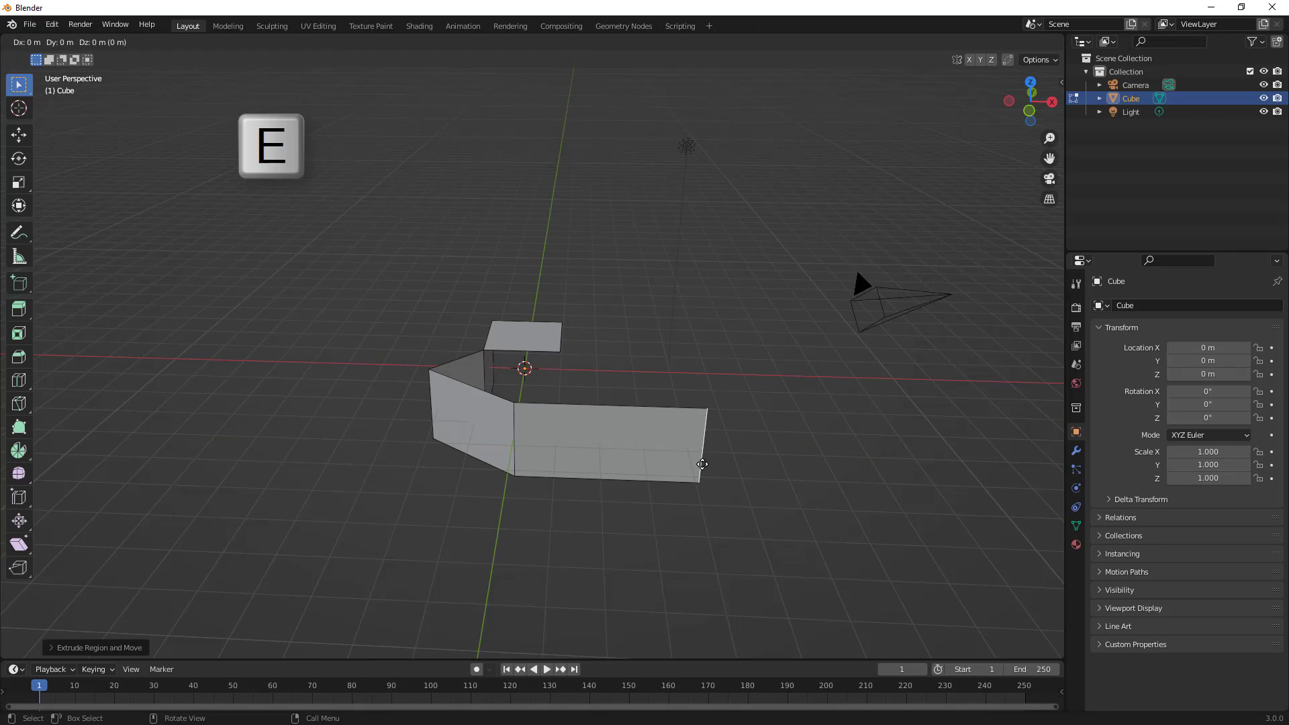
{"action": "key", "text": "y"}
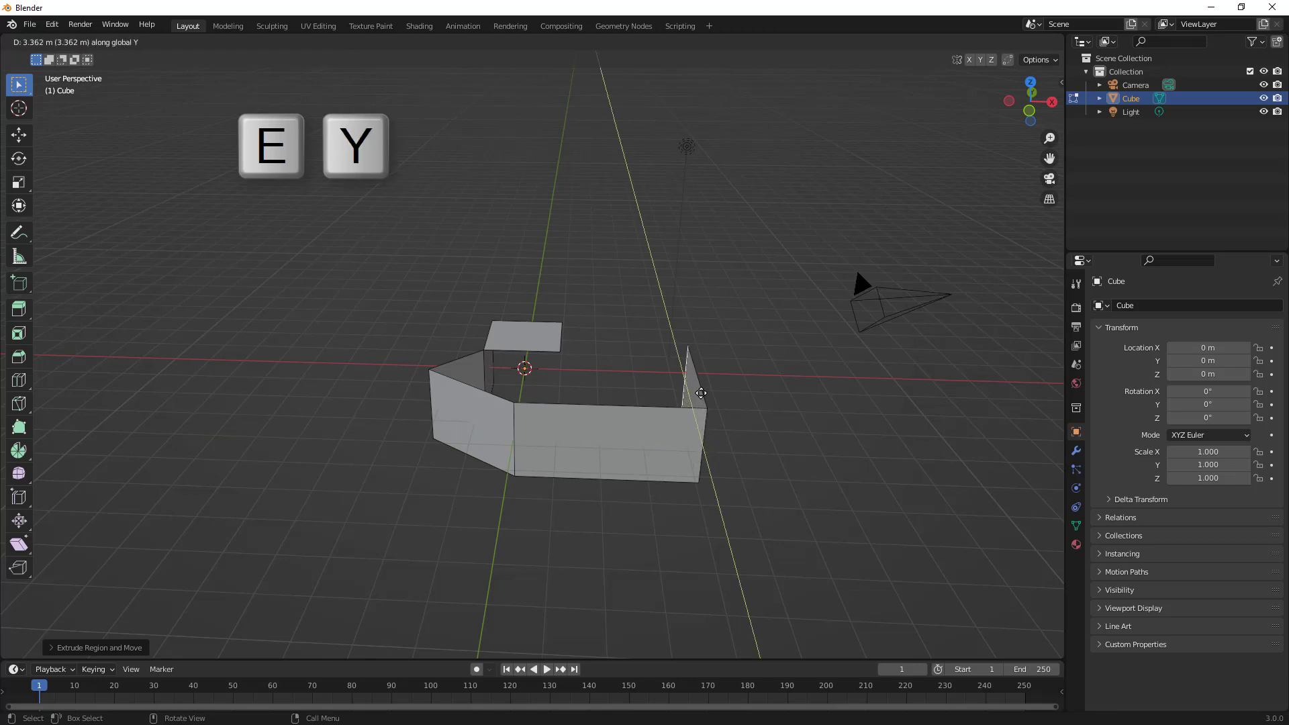
{"action": "left_click", "coordinate": [702, 387]}
- Extrude the front edge of the cube's top face about 3 m along the X axis
{"action": "middle_click_drag", "start_coordinate": [722, 446], "coordinate": [546, 428]}
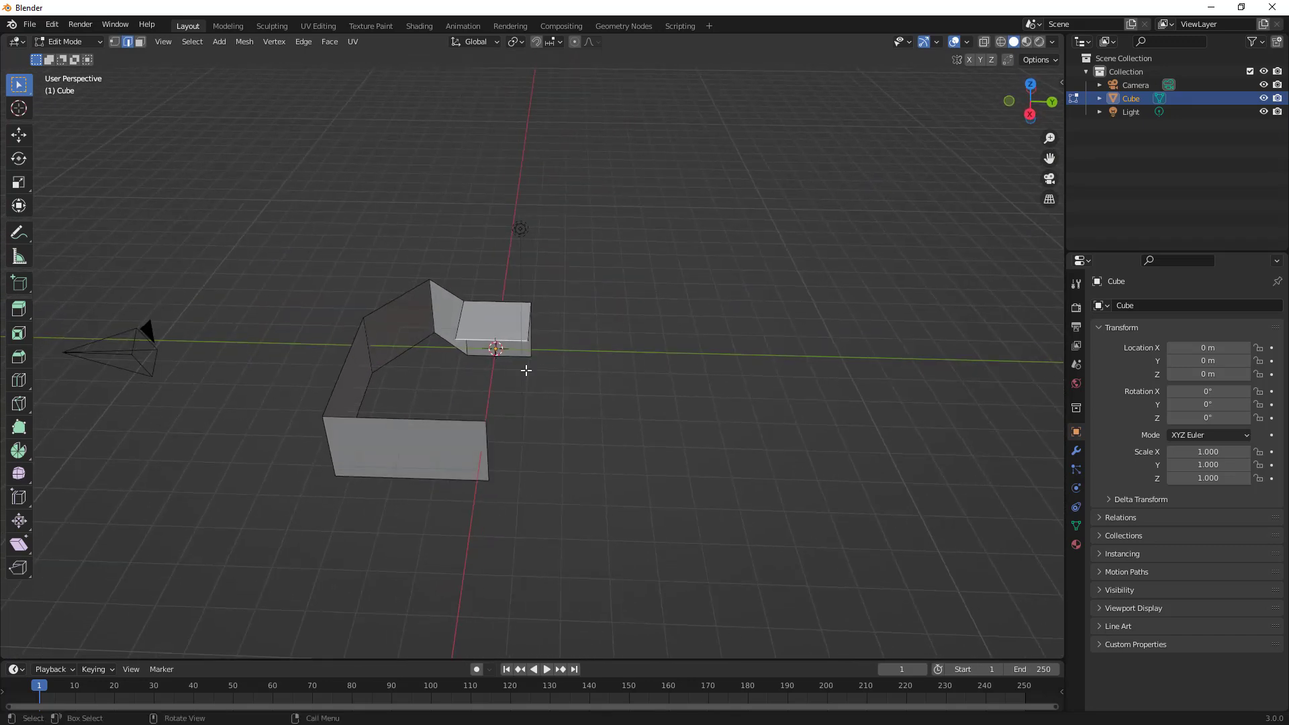
{"action": "key", "text": "e"}
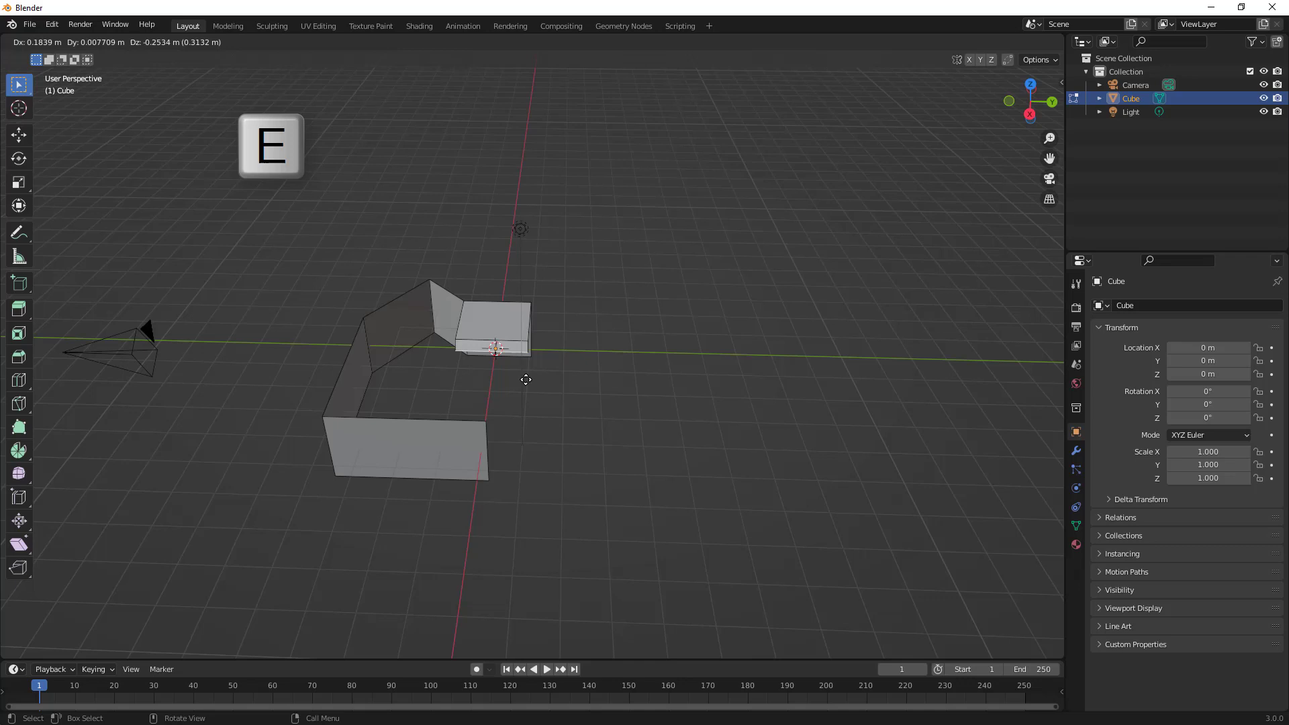
{"action": "key", "text": "x"}
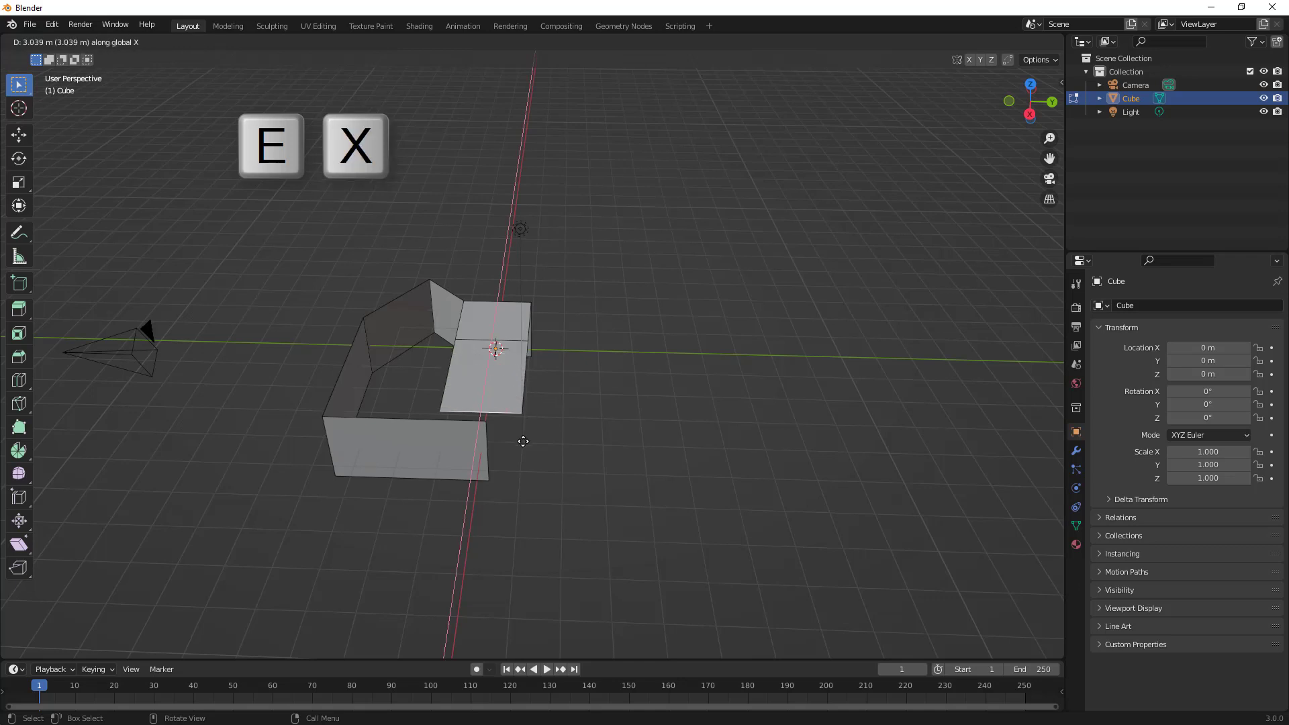
{"action": "left_click", "coordinate": [521, 445]}
- Edge-slide the free vertical edge of the last wall back along its face by a factor of about 0.37
{"action": "middle_click_drag", "start_coordinate": [527, 446], "coordinate": [572, 393]}
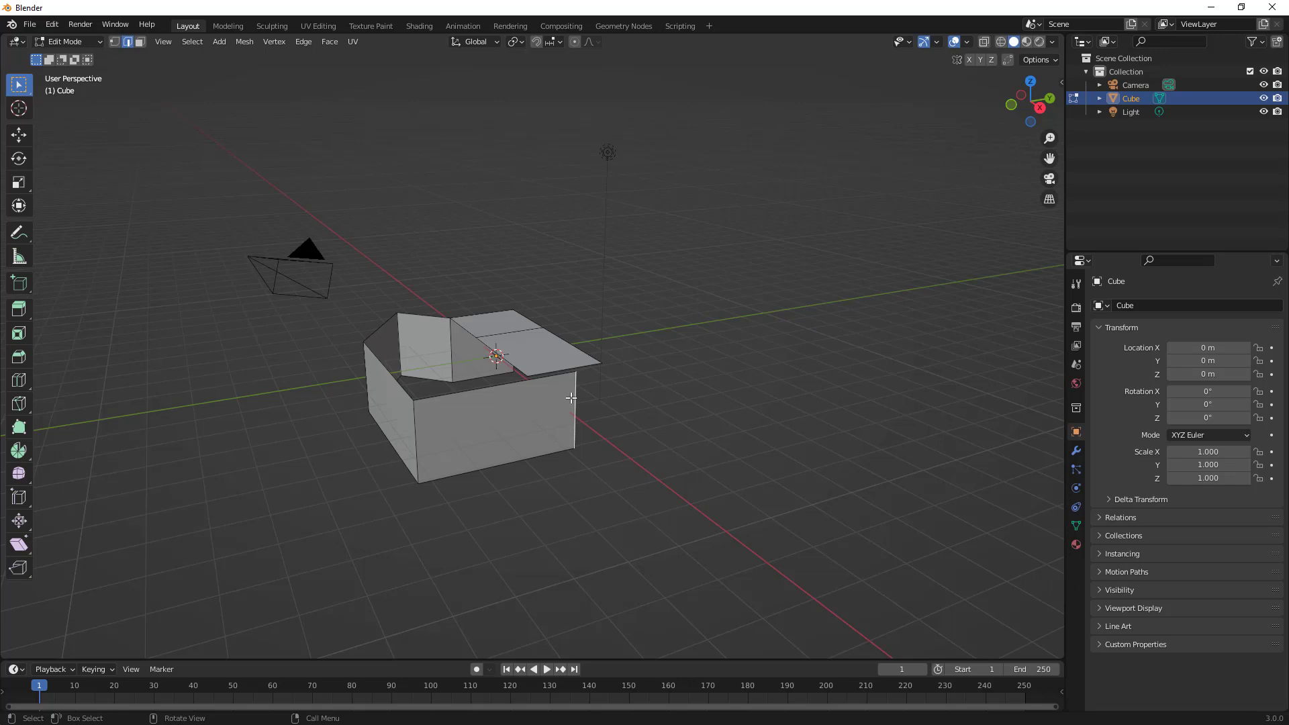
{"action": "key", "text": "g"}
{"action": "key", "text": "g"}
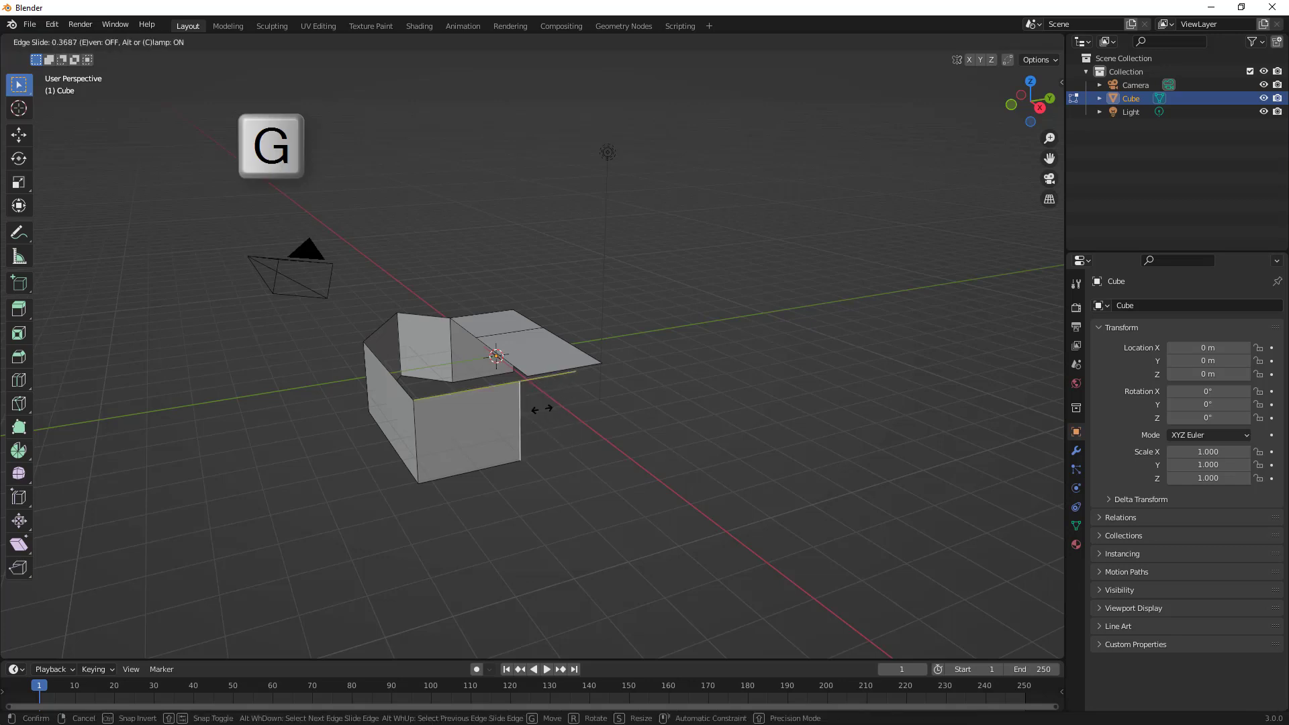
{"action": "left_click", "coordinate": [541, 410]}
- Extrude the wall's free vertical edge along the Y axis until it lines up with the outer edge of the extended top face
{"action": "middle_click_drag", "start_coordinate": [541, 410], "coordinate": [512, 432]}
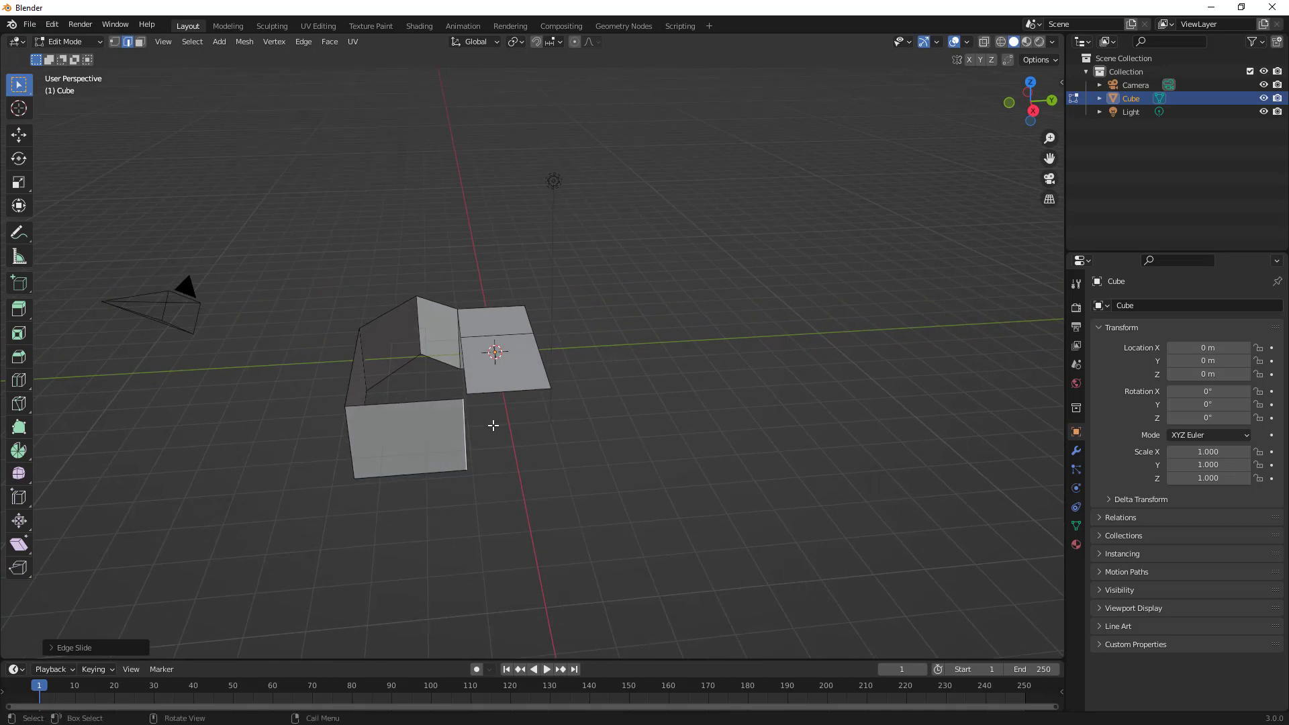
{"action": "key", "text": "e"}
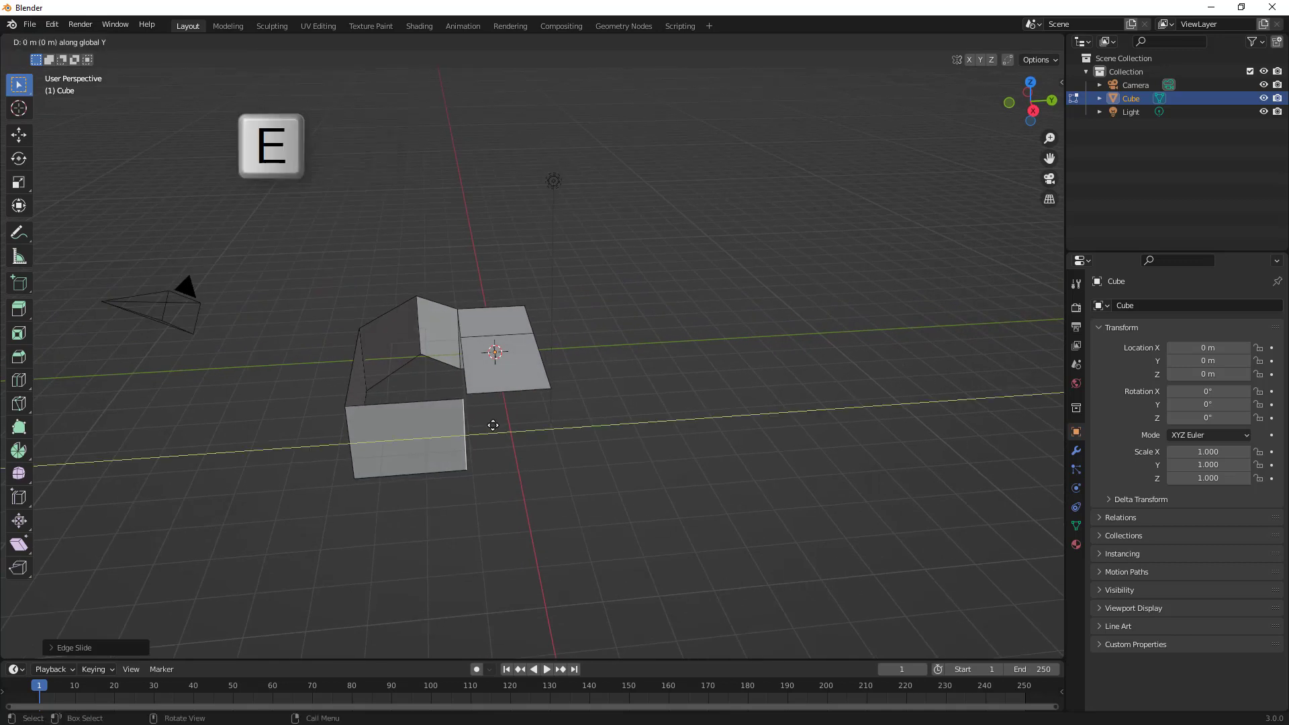
{"action": "key", "text": "y"}
{"action": "left_click", "coordinate": [580, 424]}
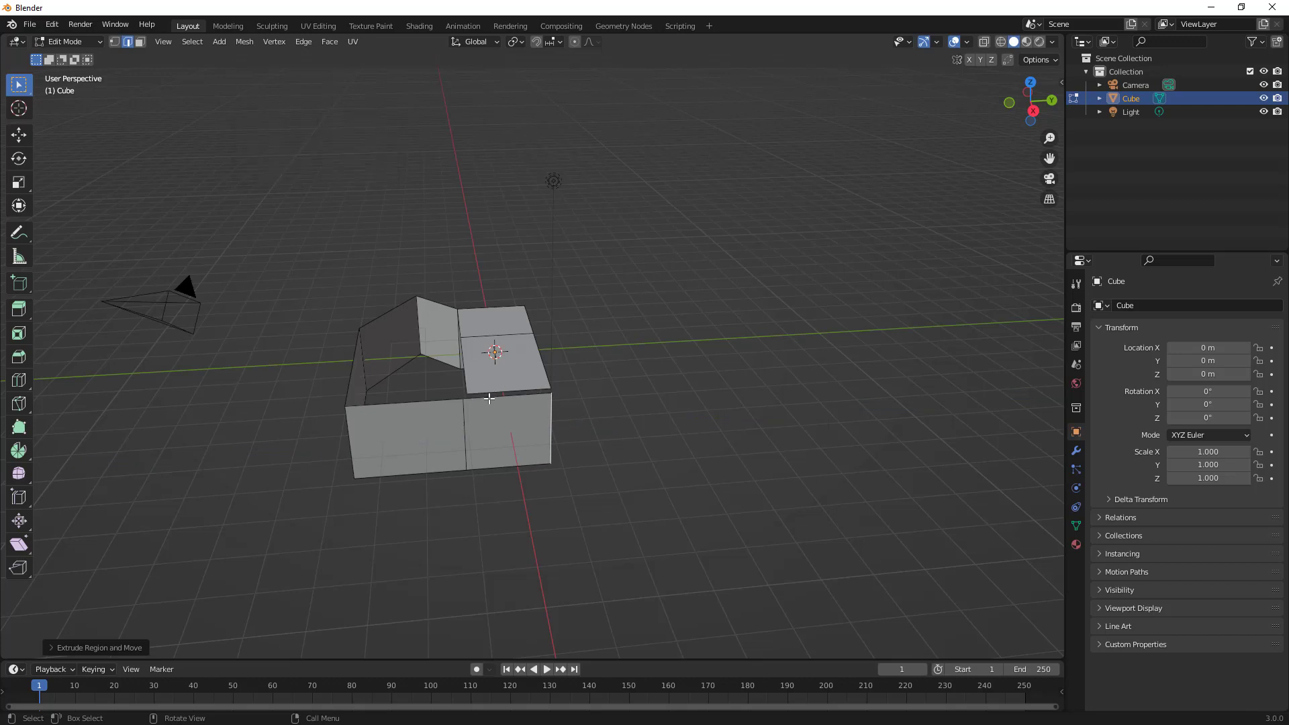
- Merge the new wall's outer top vertex into the neighbouring outer corner vertex of the top face using At Last
{"action": "mouse_move", "coordinate": [475, 399]}
{"action": "middle_mouse_down"}
{"action": "mouse_move", "coordinate": [596, 403]}
{"action": "mouse_move", "coordinate": [497, 407]}
{"action": "middle_mouse_up"}
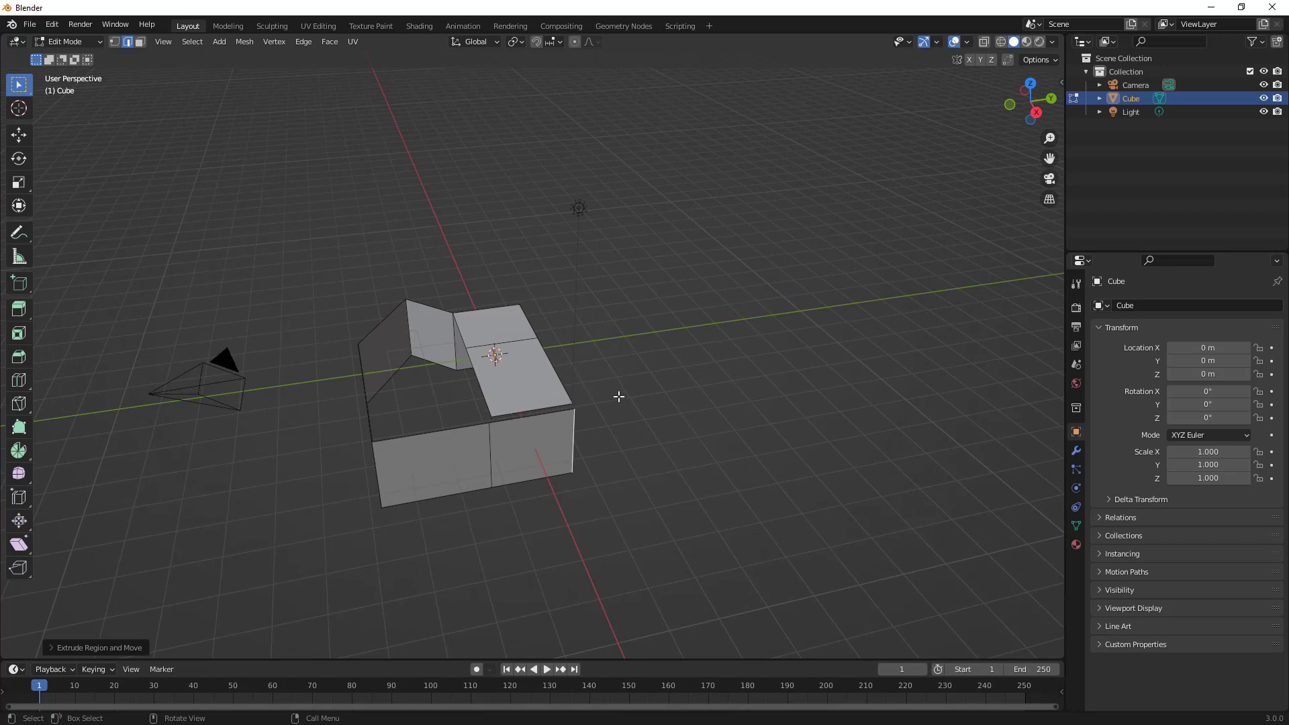
{"action": "scroll", "coordinate": [591, 406], "scroll_direction": "up", "scroll_amount": 3}
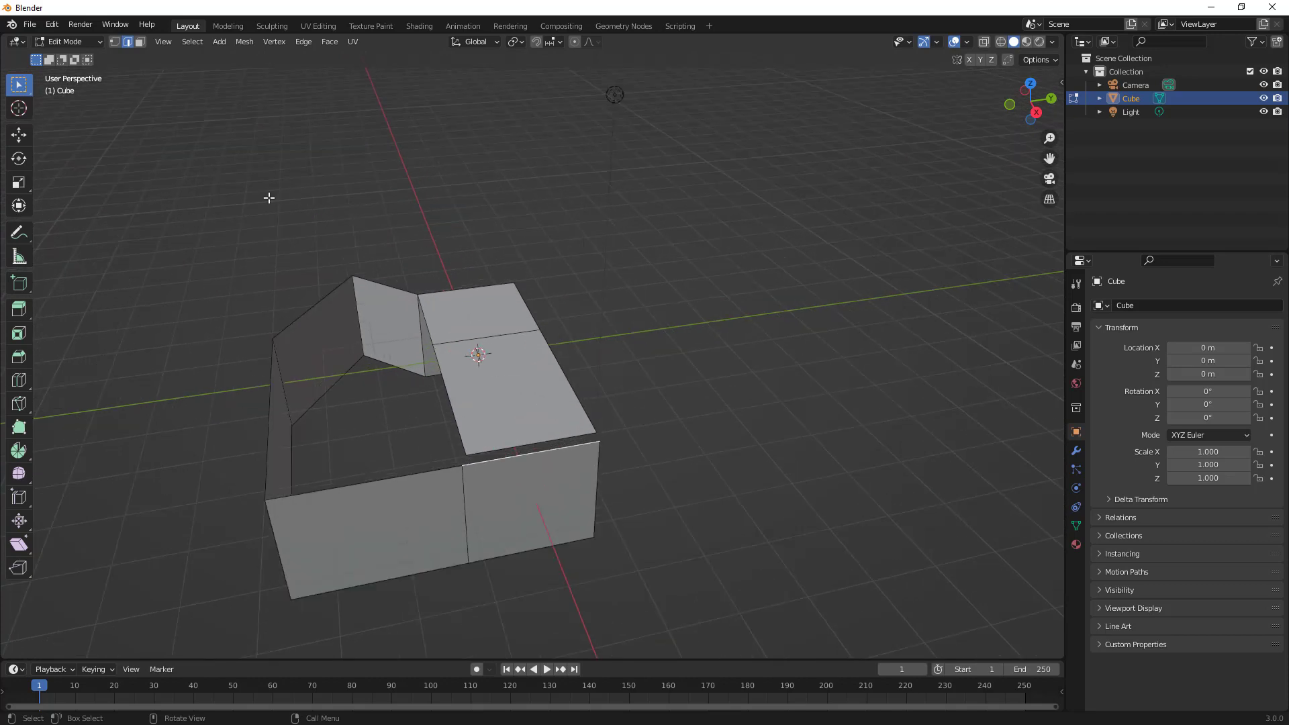
{"action": "left_click", "coordinate": [114, 41]}
{"action": "left_click", "coordinate": [600, 441]}
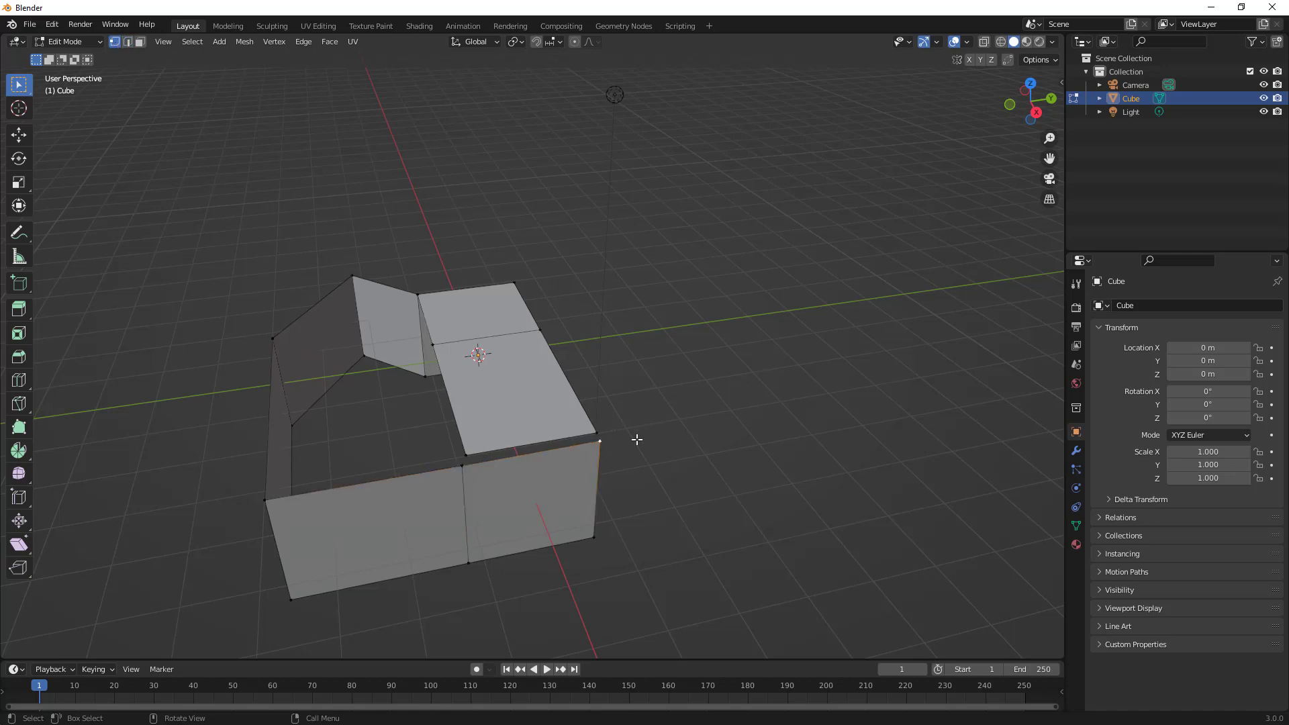
{"action": "left_click", "coordinate": [598, 432], "text": "shift"}
{"action": "left_click", "coordinate": [274, 42]}
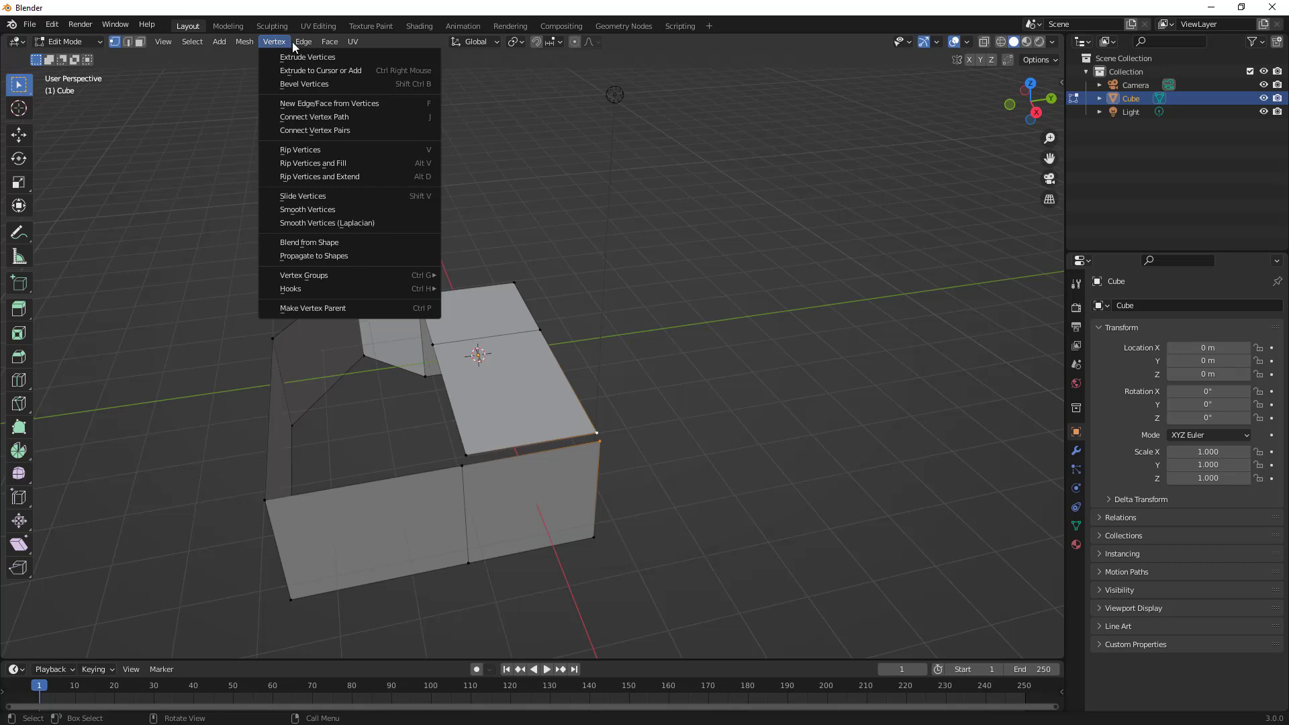
{"action": "mouse_move", "coordinate": [320, 42]}
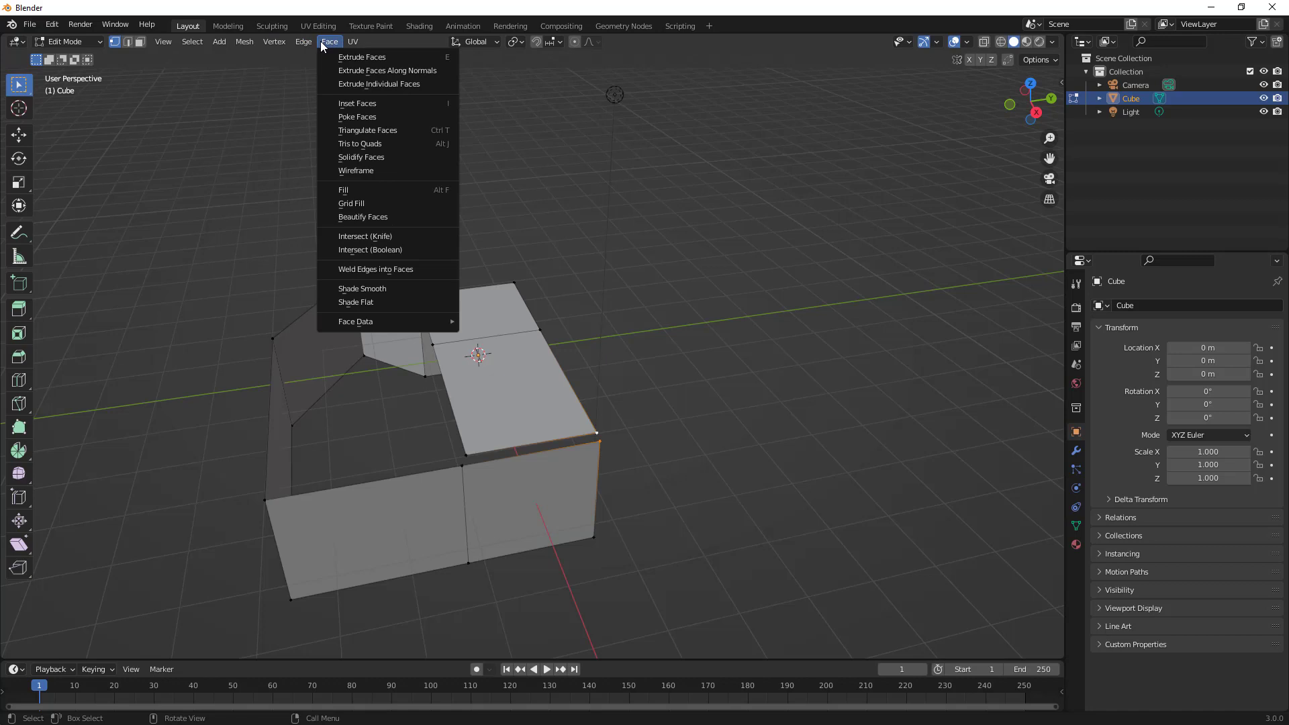
{"action": "mouse_move", "coordinate": [249, 42]}
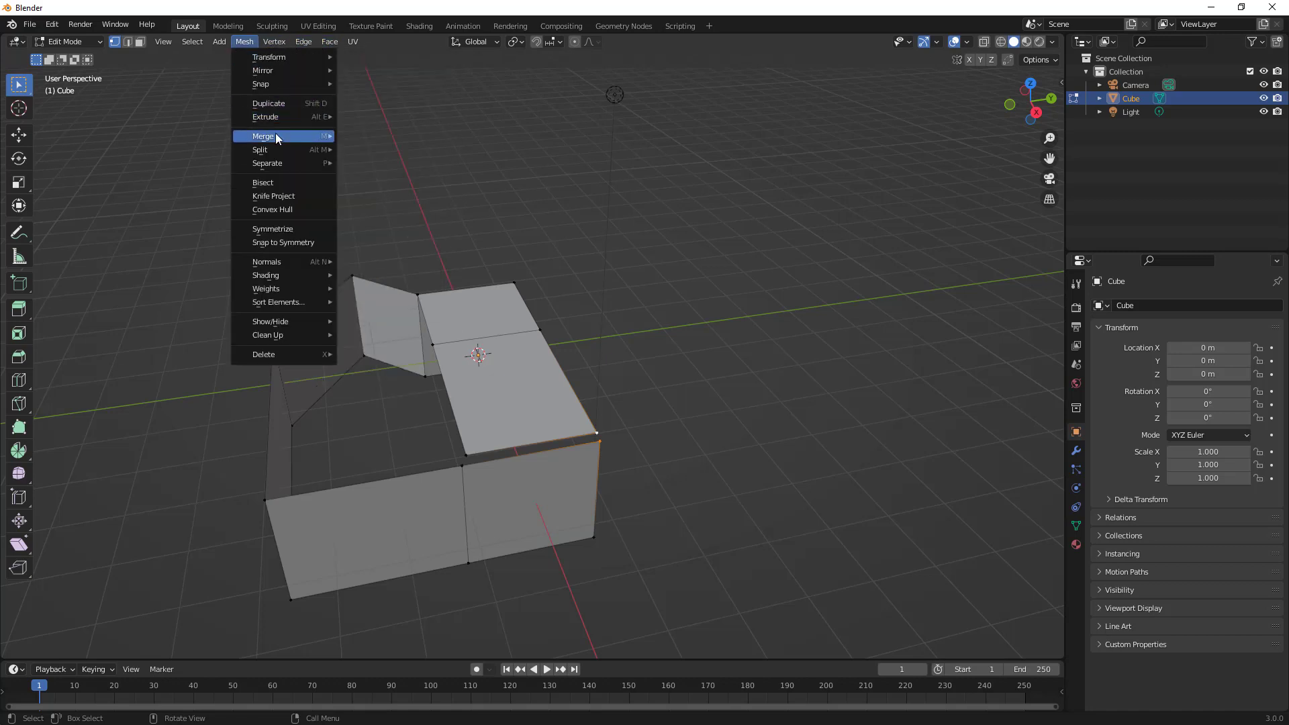
{"action": "mouse_move", "coordinate": [275, 138]}
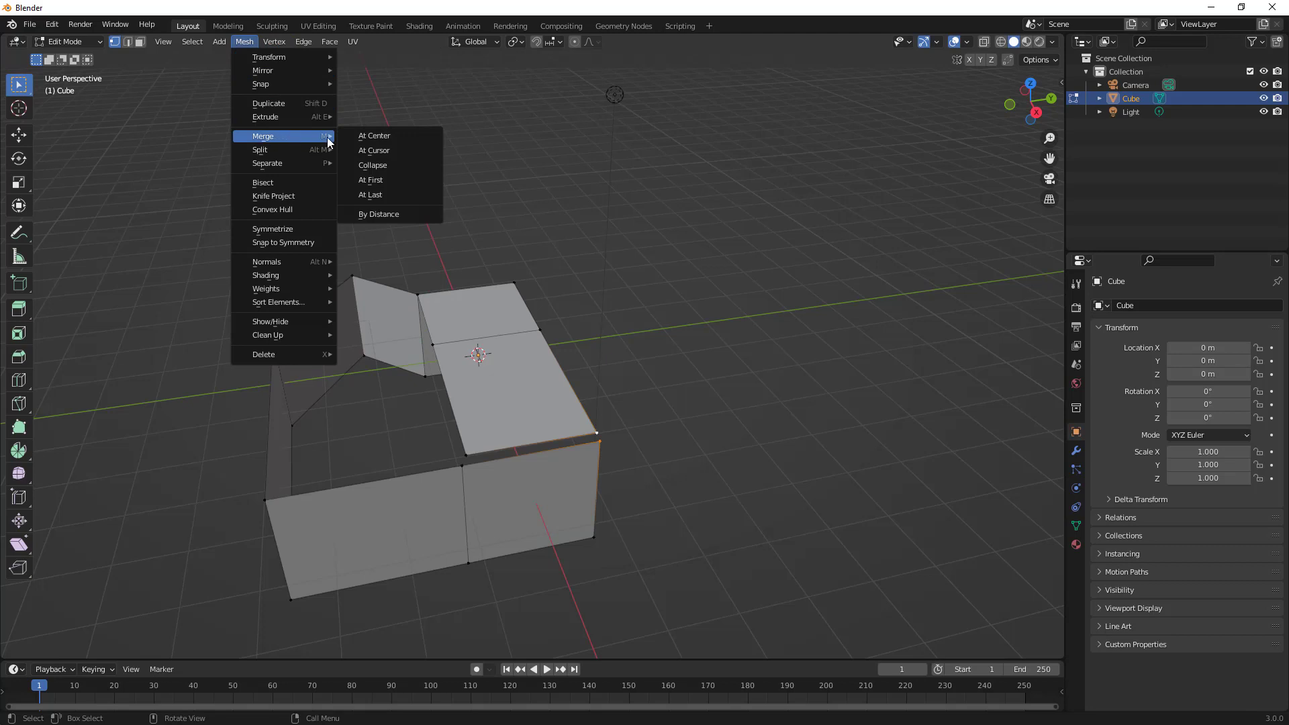
{"action": "left_click", "coordinate": [382, 195]}
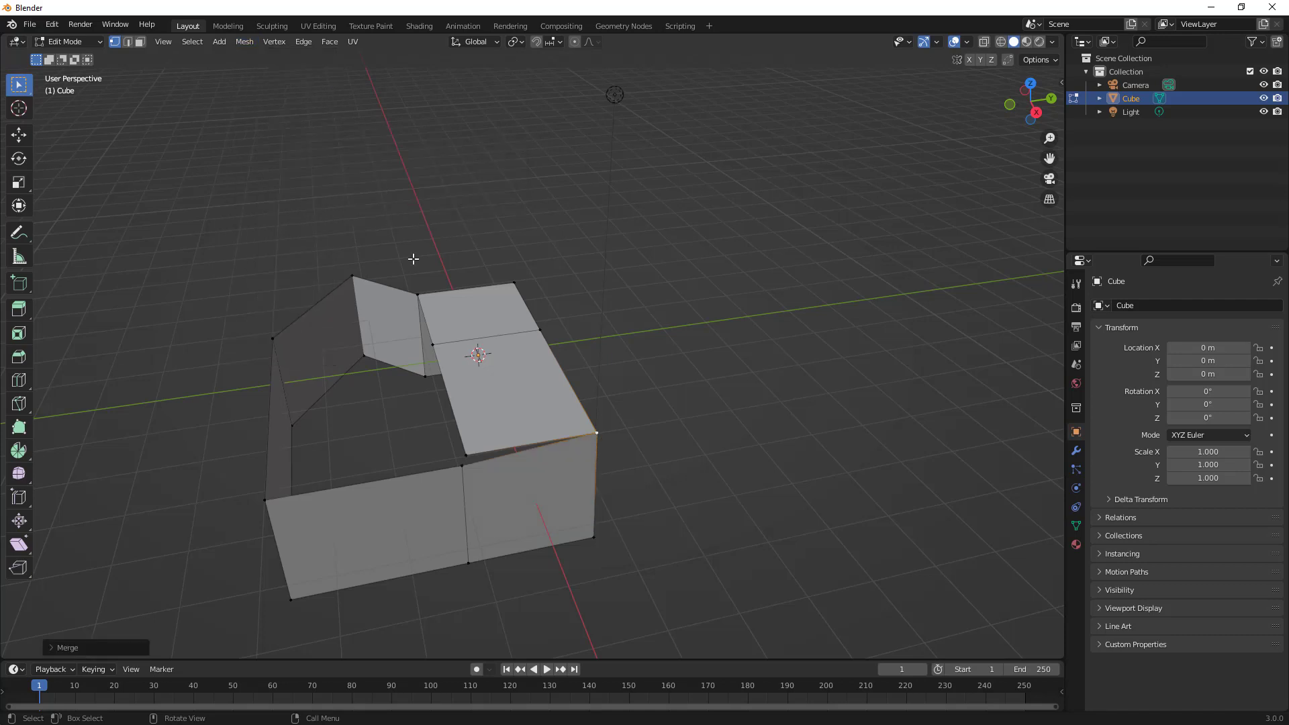
- Merge the wall's inner top vertex into the neighbouring inner corner vertex of the top face using At Last
{"action": "left_click", "coordinate": [463, 465], "text": "shift"}
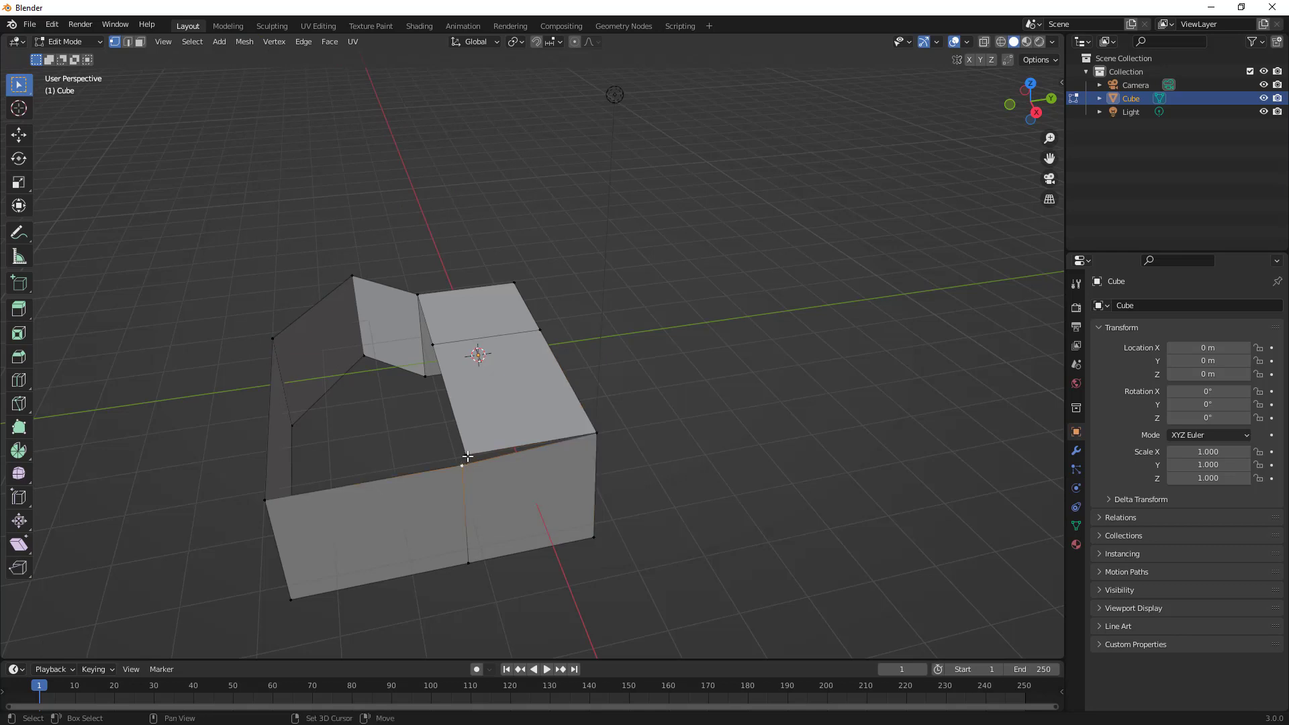
{"action": "left_click", "coordinate": [466, 455], "text": "shift"}
{"action": "left_click", "coordinate": [246, 42]}
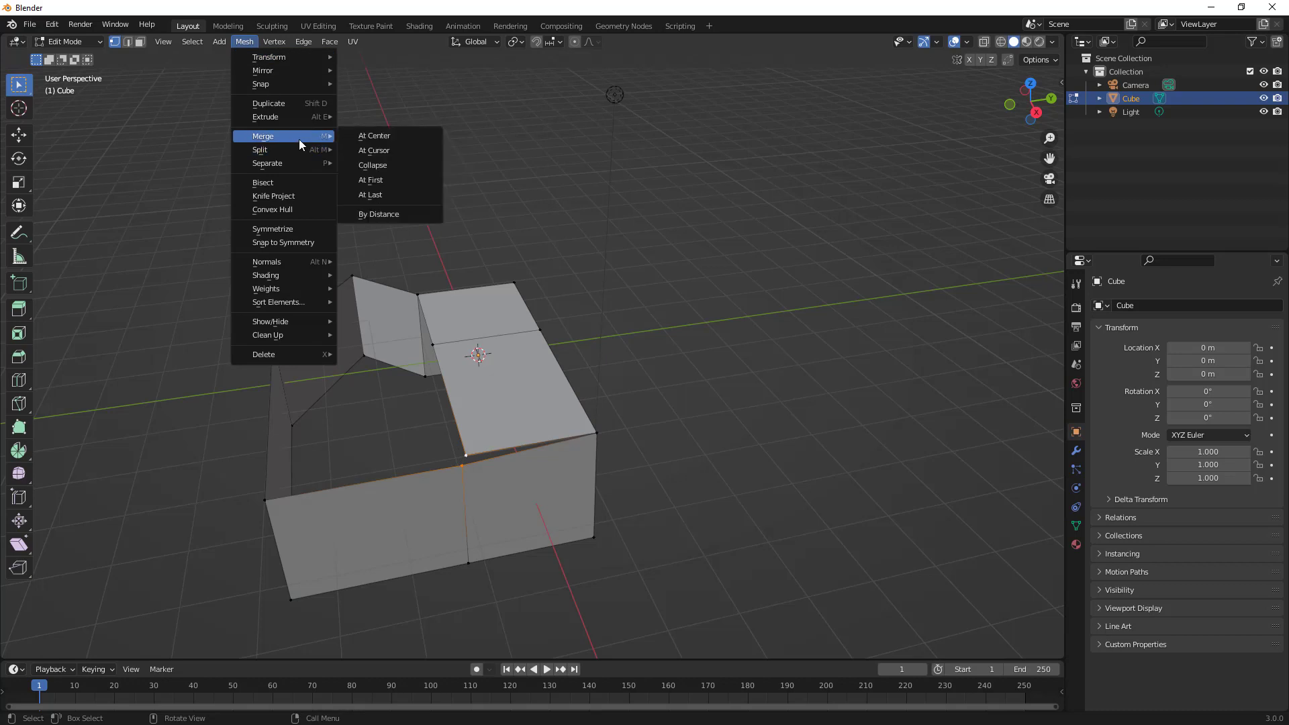
{"action": "left_click", "coordinate": [387, 196]}
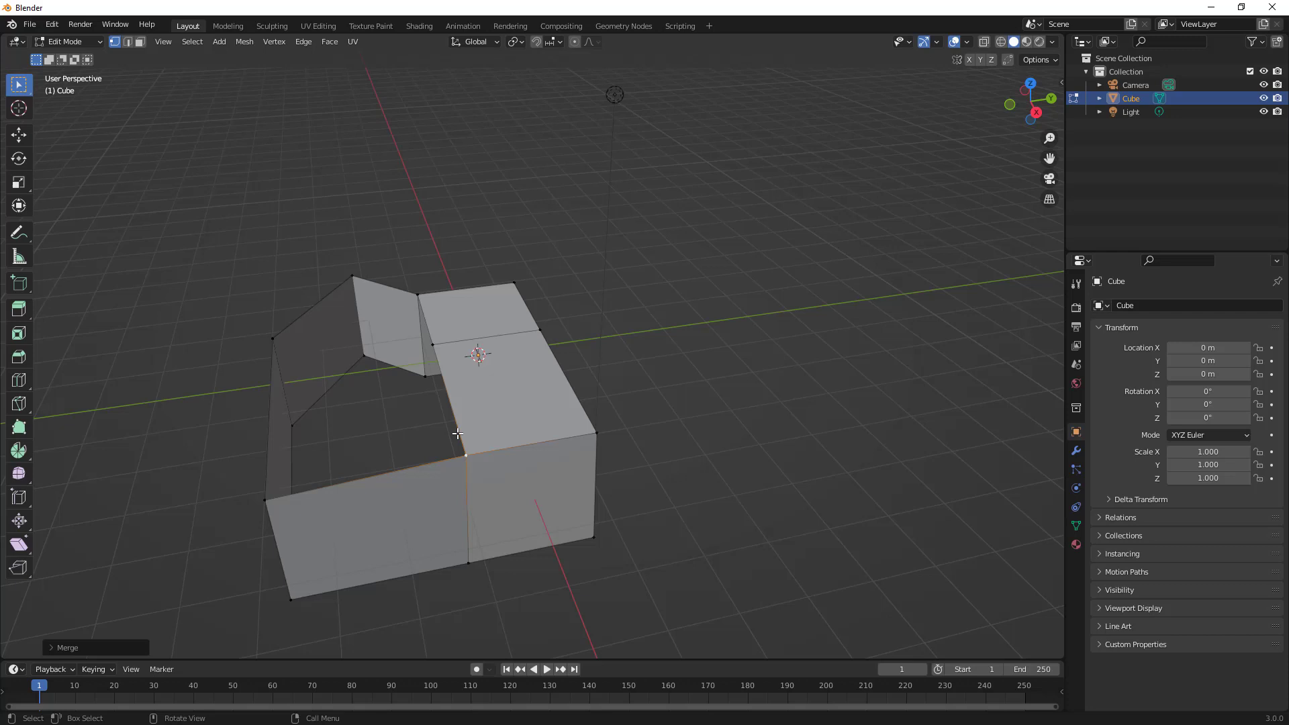
{"action": "middle_click_drag", "start_coordinate": [431, 420], "coordinate": [458, 416]}
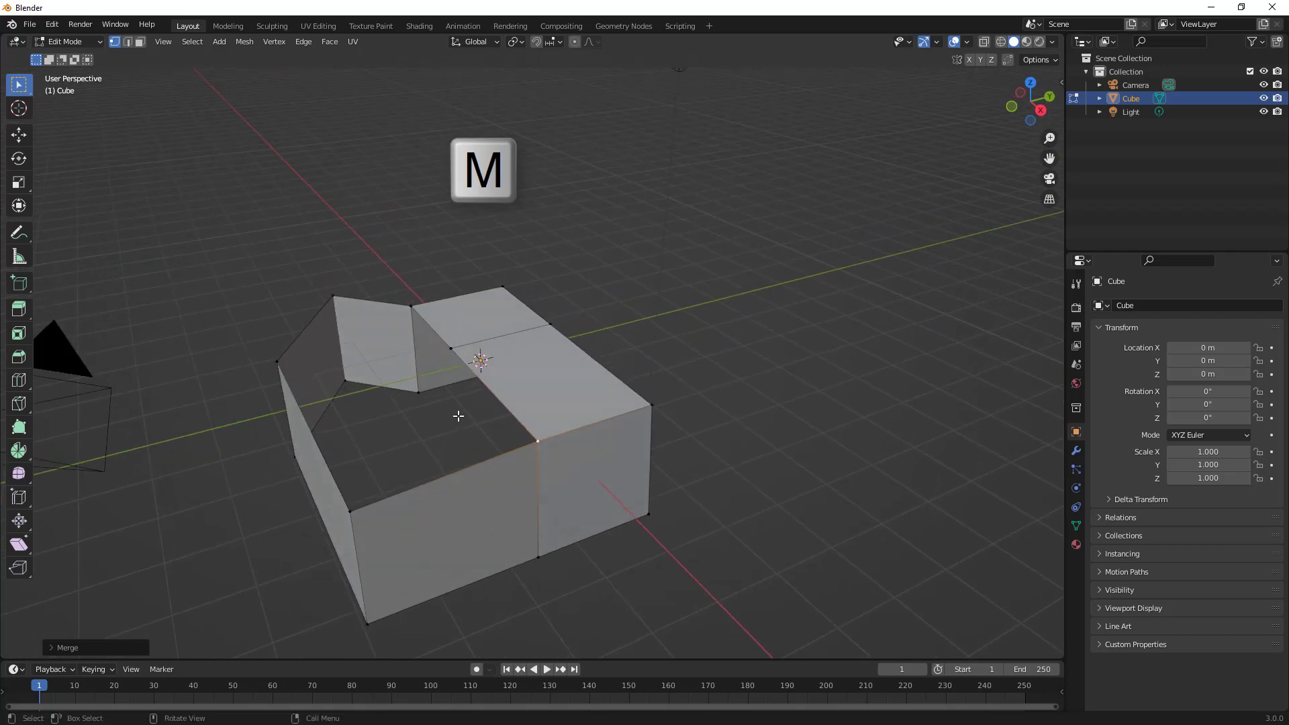
- Switch to edge selection and select the edge loop around the open top
{"action": "left_click", "coordinate": [127, 41]}
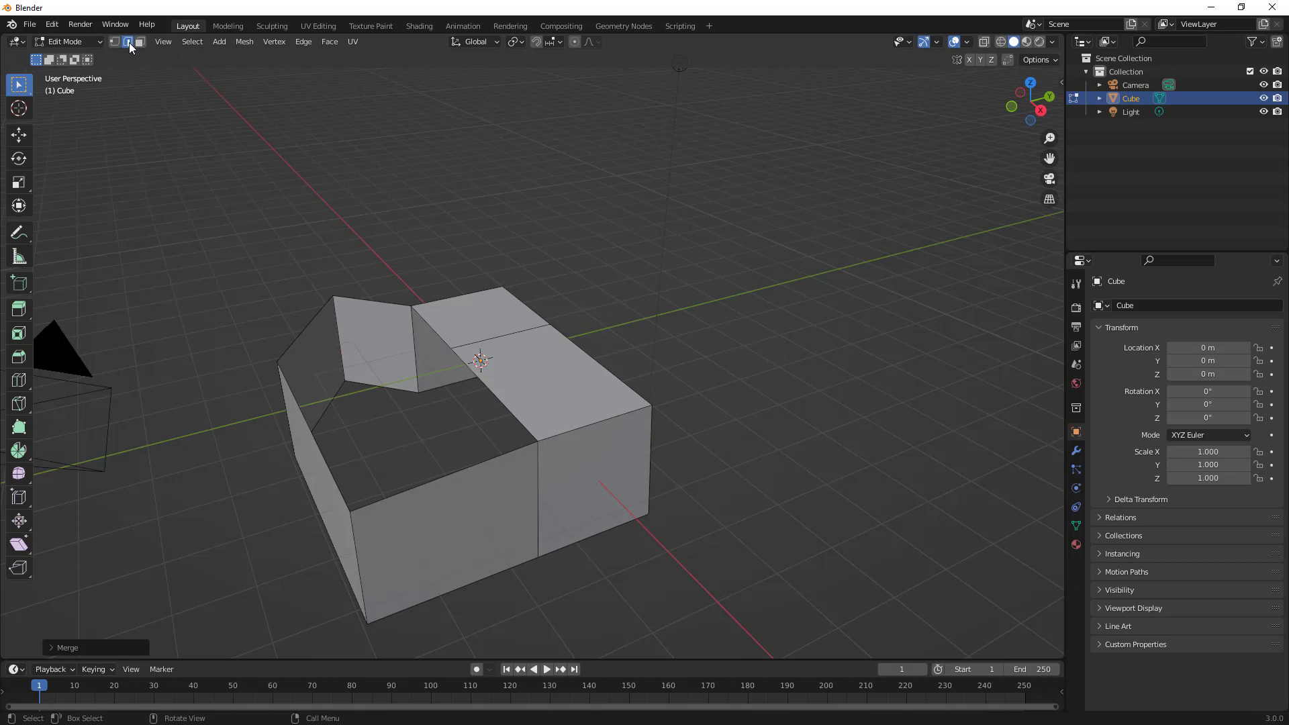
{"action": "left_click", "coordinate": [482, 381], "text": "alt"}
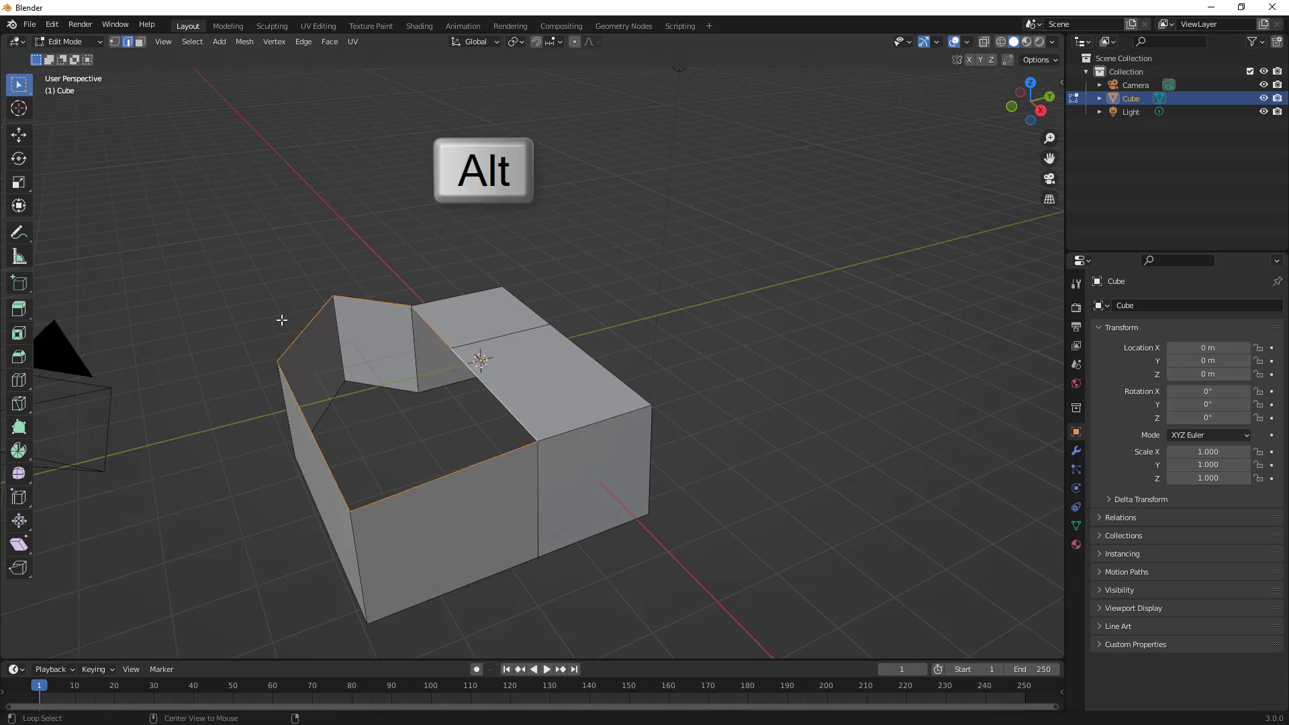
- Try closing the open top with Fill and undo that fill
{"action": "left_click", "coordinate": [308, 41]}
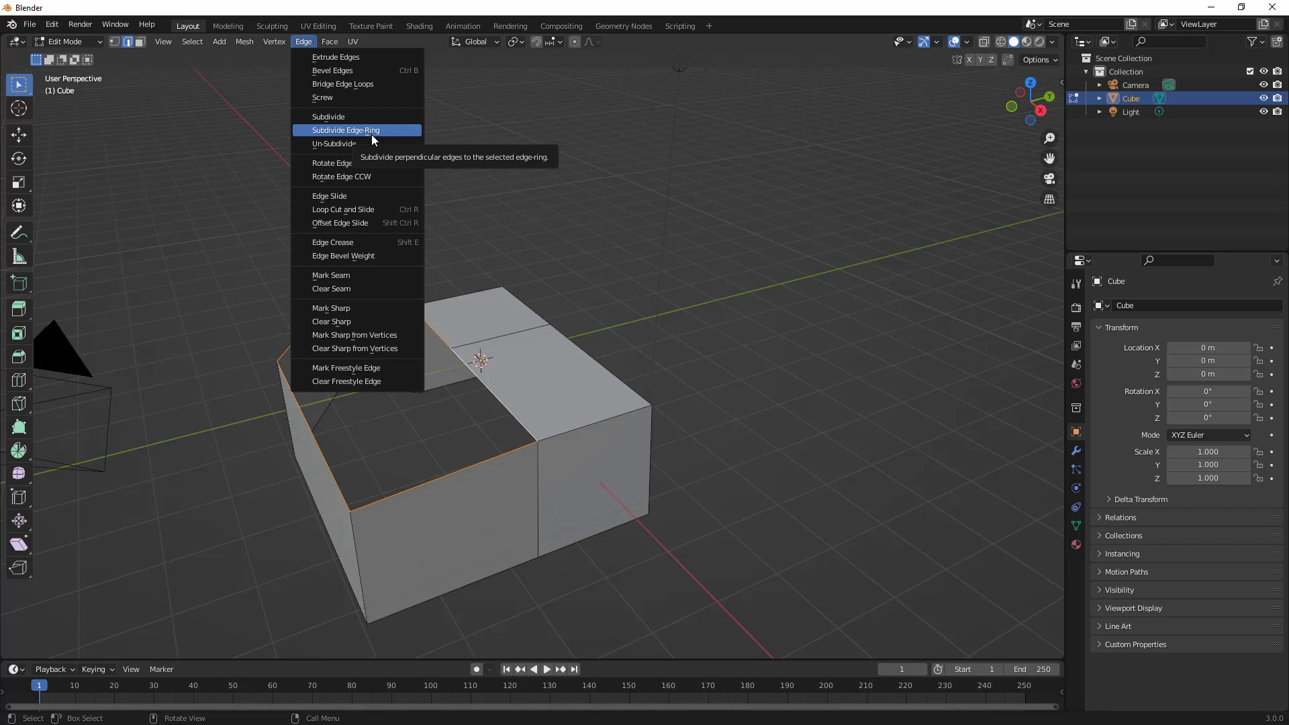
{"action": "left_click", "coordinate": [337, 85]}
{"action": "left_click", "coordinate": [336, 41]}
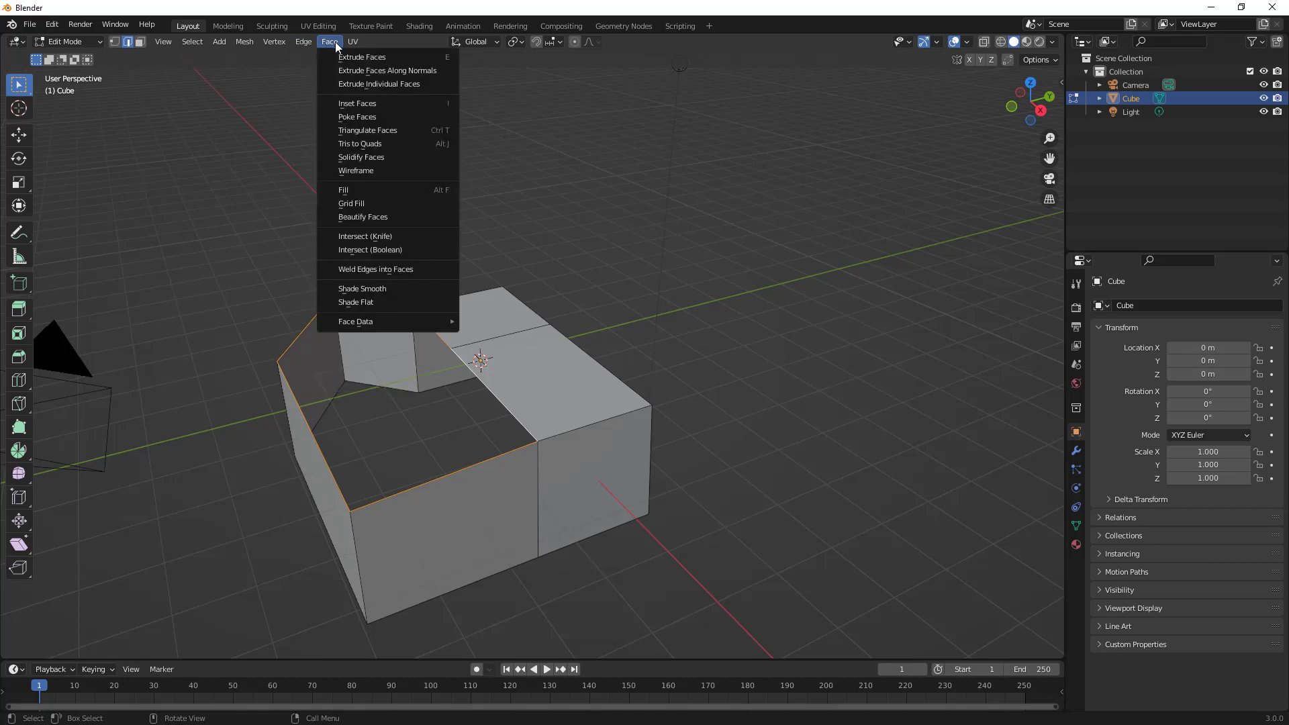
{"action": "left_click", "coordinate": [401, 190]}
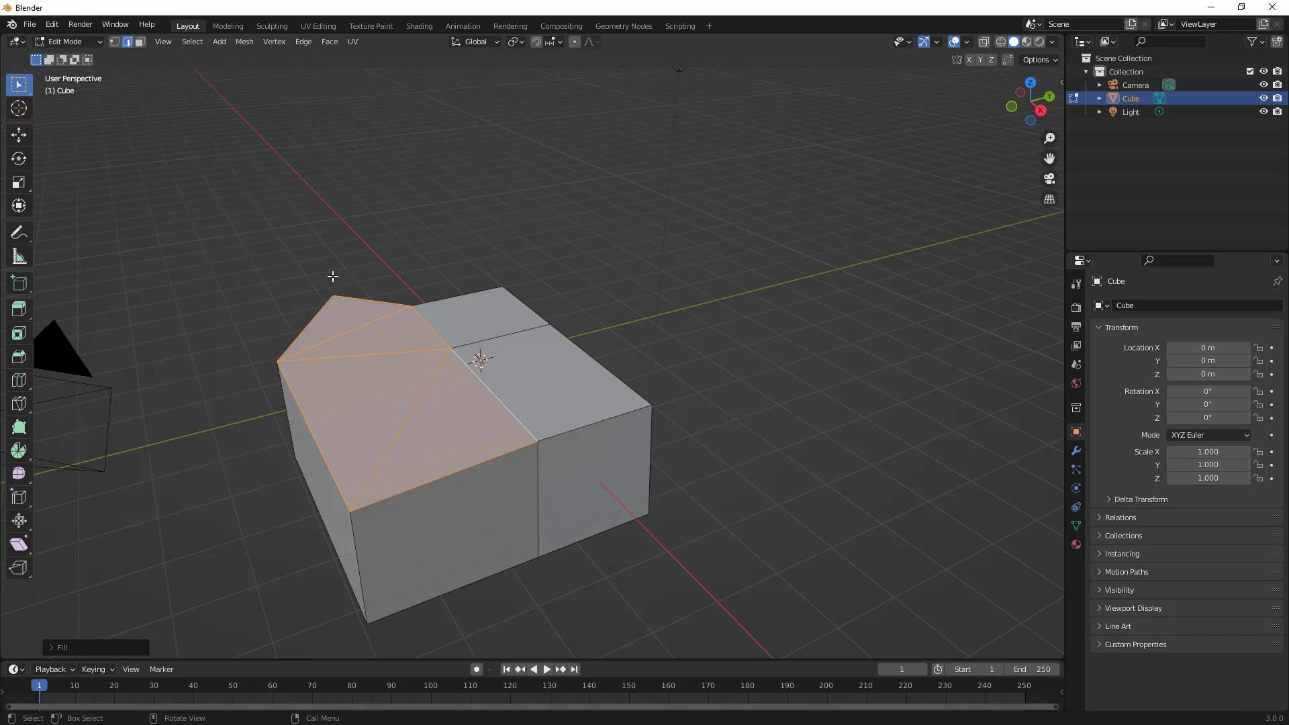
{"action": "left_click", "coordinate": [54, 25]}
{"action": "left_click", "coordinate": [61, 38]}
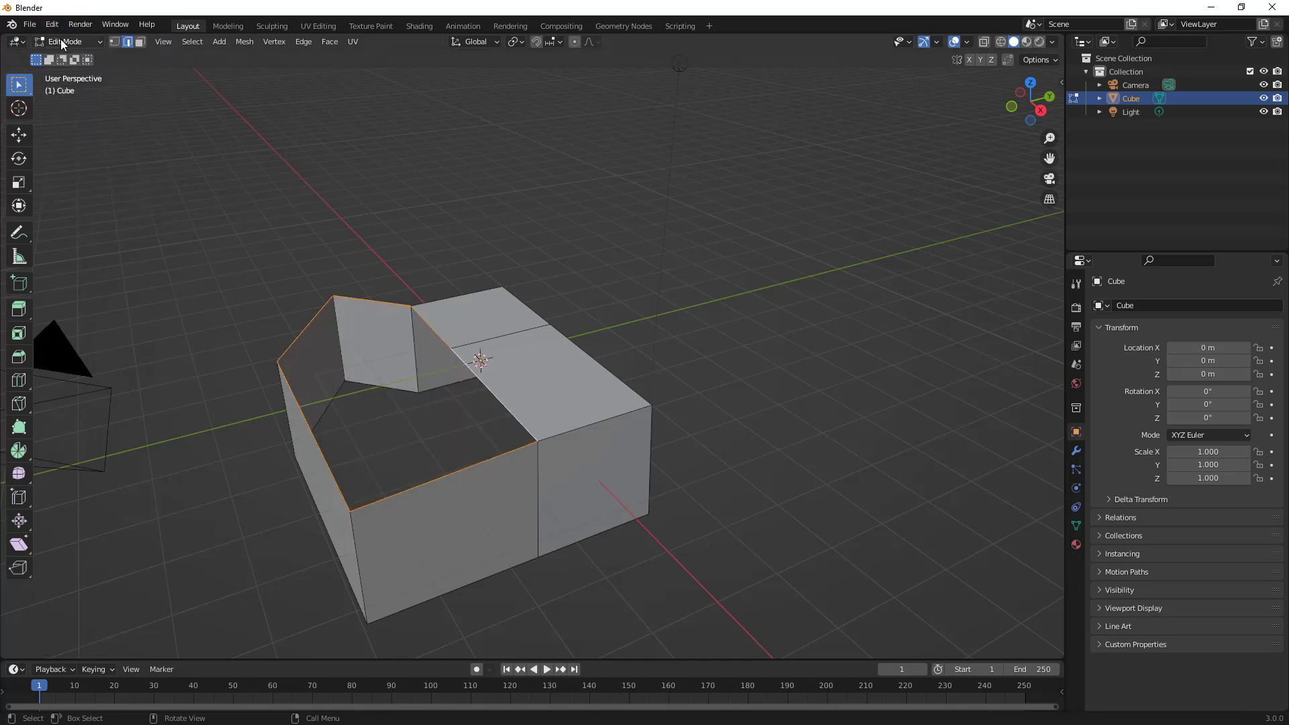
- Close the selected top edge loop with Grid Fill
{"action": "left_click", "coordinate": [330, 43]}
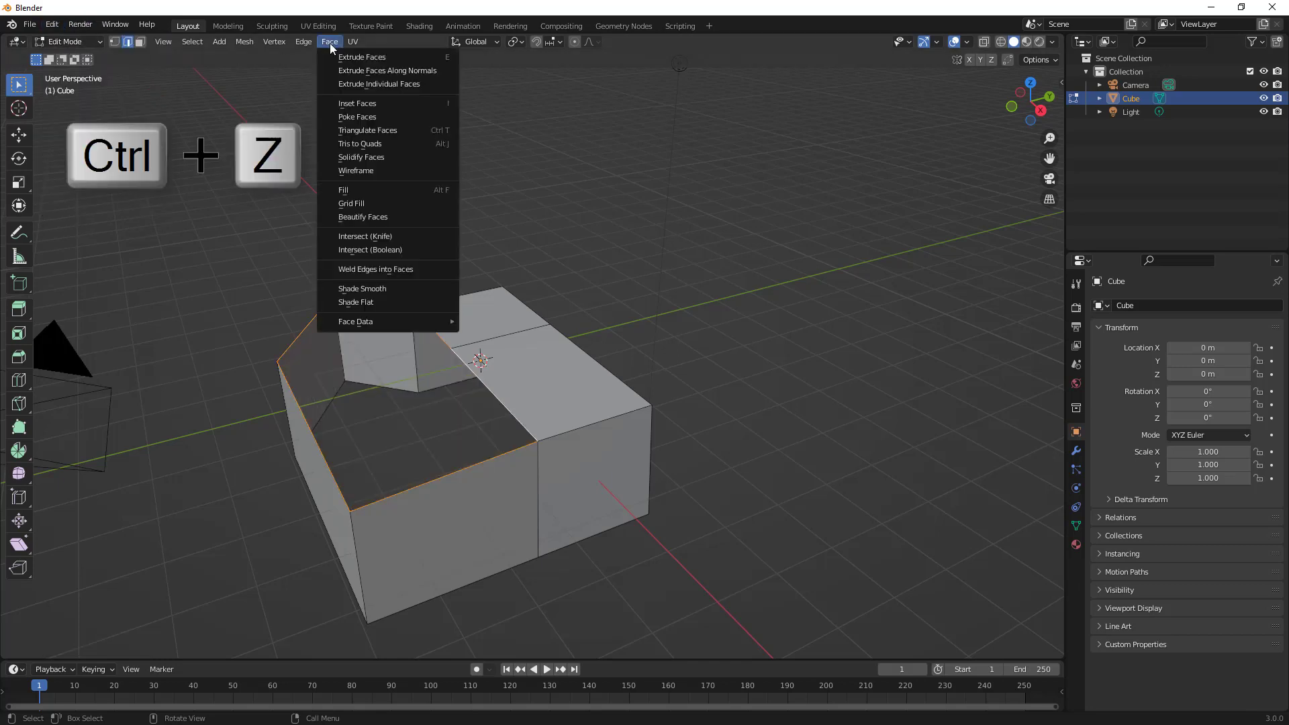
{"action": "left_click", "coordinate": [351, 204]}
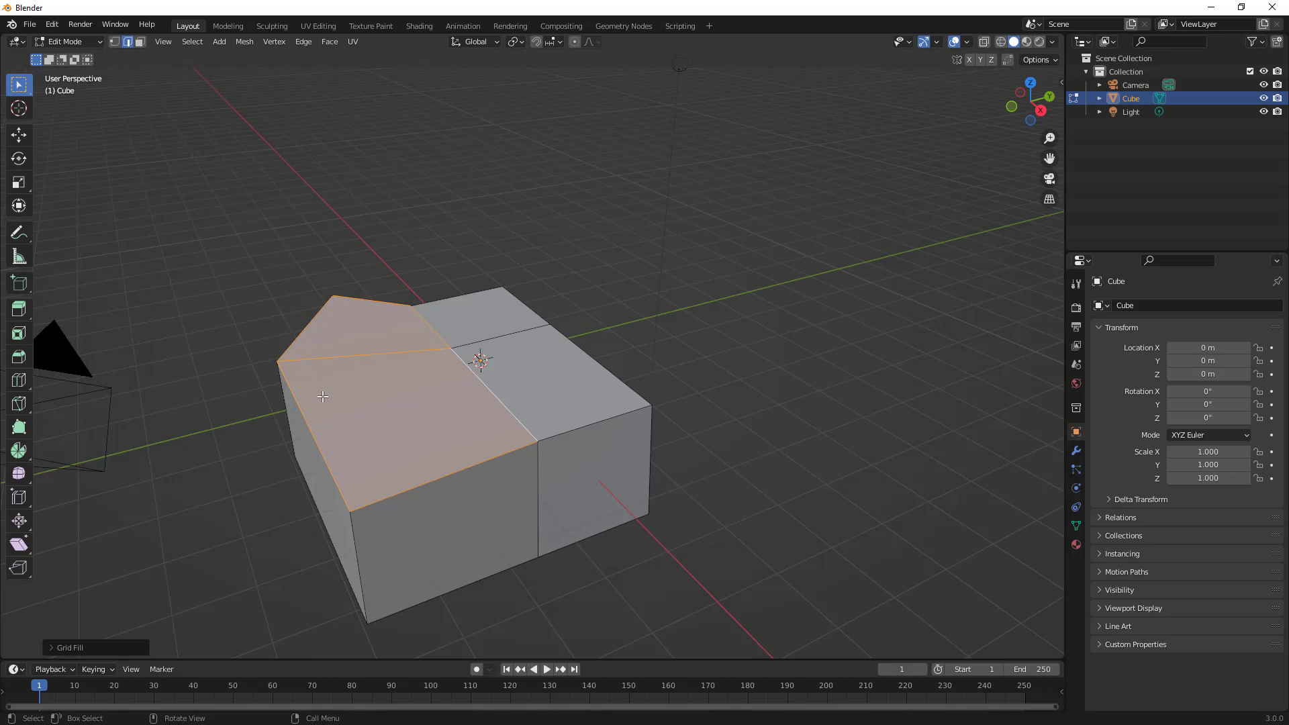
{"action": "mouse_move", "coordinate": [322, 395]}
{"action": "middle_mouse_down"}
{"action": "mouse_move", "coordinate": [437, 382]}
{"action": "mouse_move", "coordinate": [300, 398]}
{"action": "middle_mouse_up"}
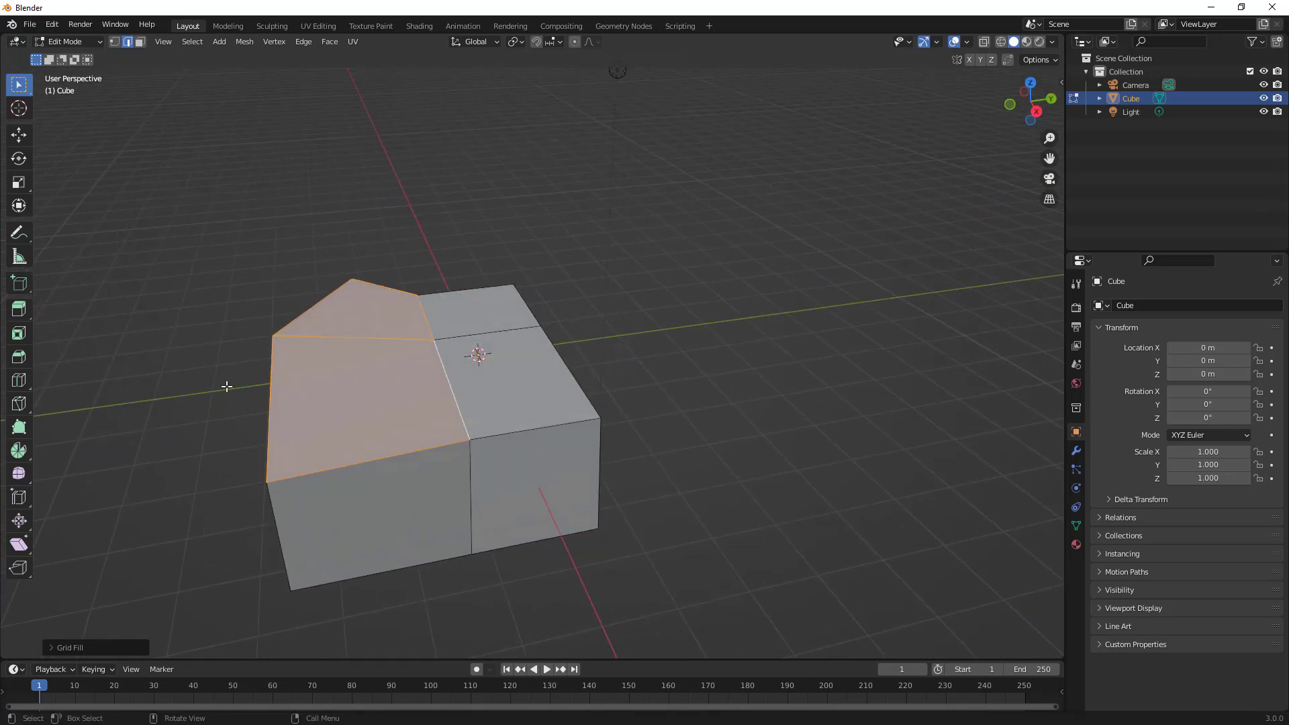
{"action": "key", "text": "g"}
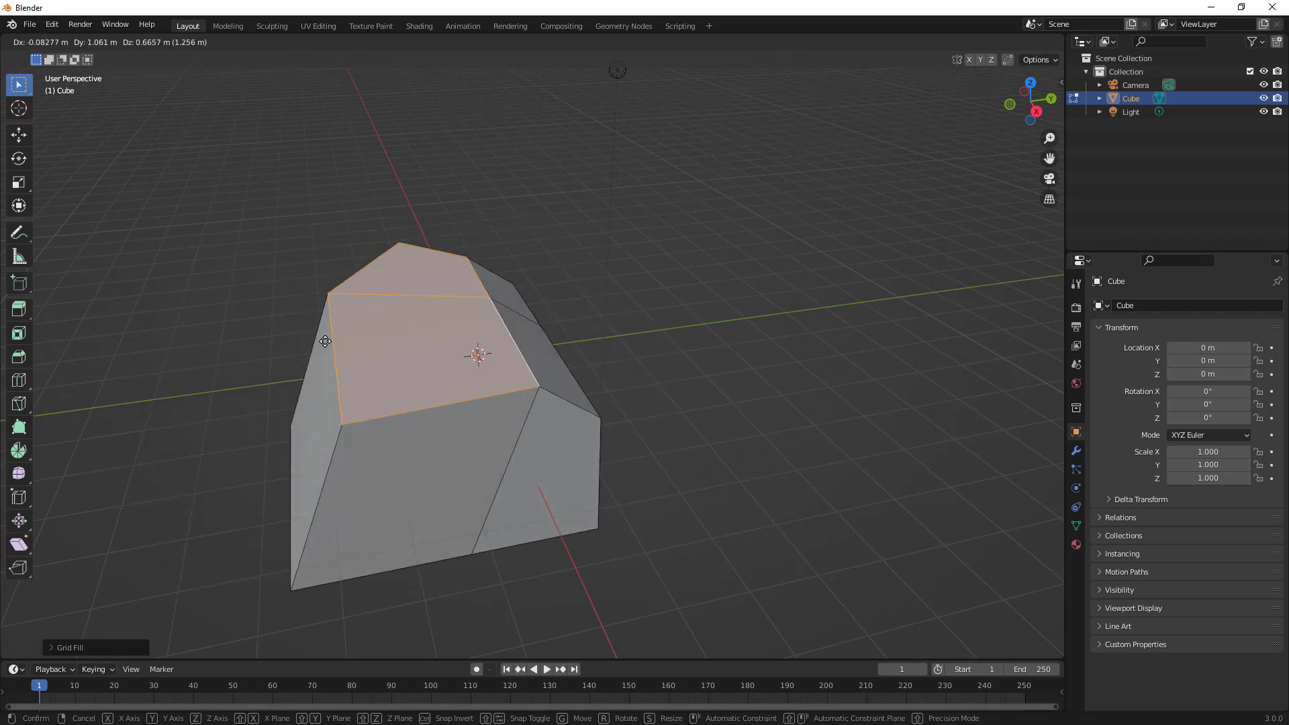
{"action": "right_click", "coordinate": [270, 353]}
- Add a Subdivision Surface modifier to the cube and set its viewport levels to 3
{"action": "middle_click_drag", "start_coordinate": [320, 363], "coordinate": [429, 398]}
{"action": "left_click", "coordinate": [1079, 450]}
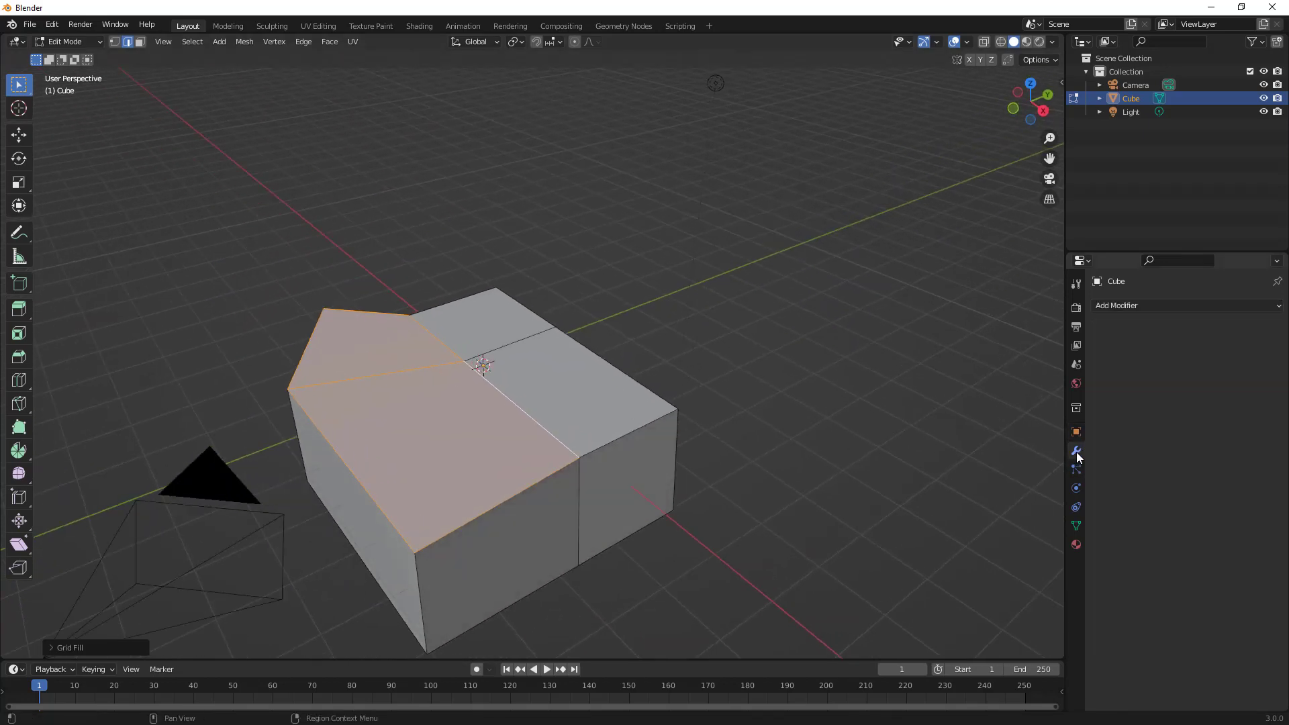
{"action": "left_click", "coordinate": [1133, 308]}
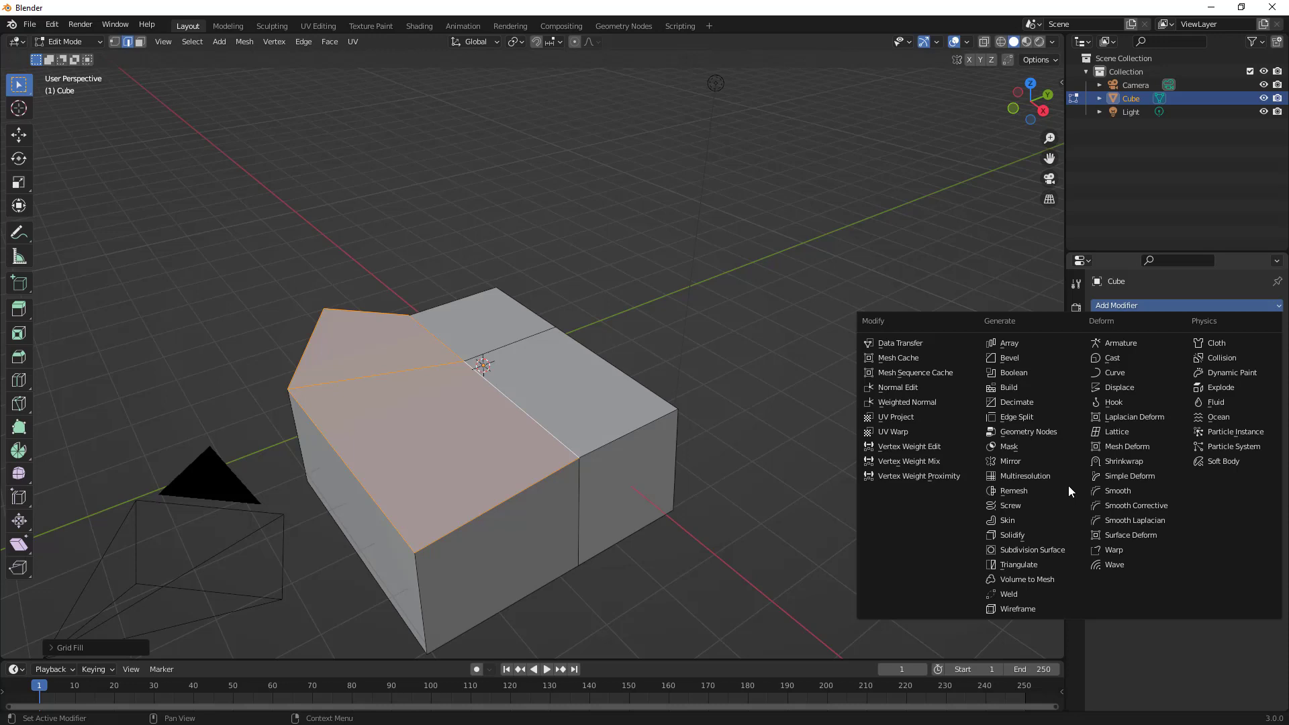
{"action": "left_click", "coordinate": [1034, 549]}
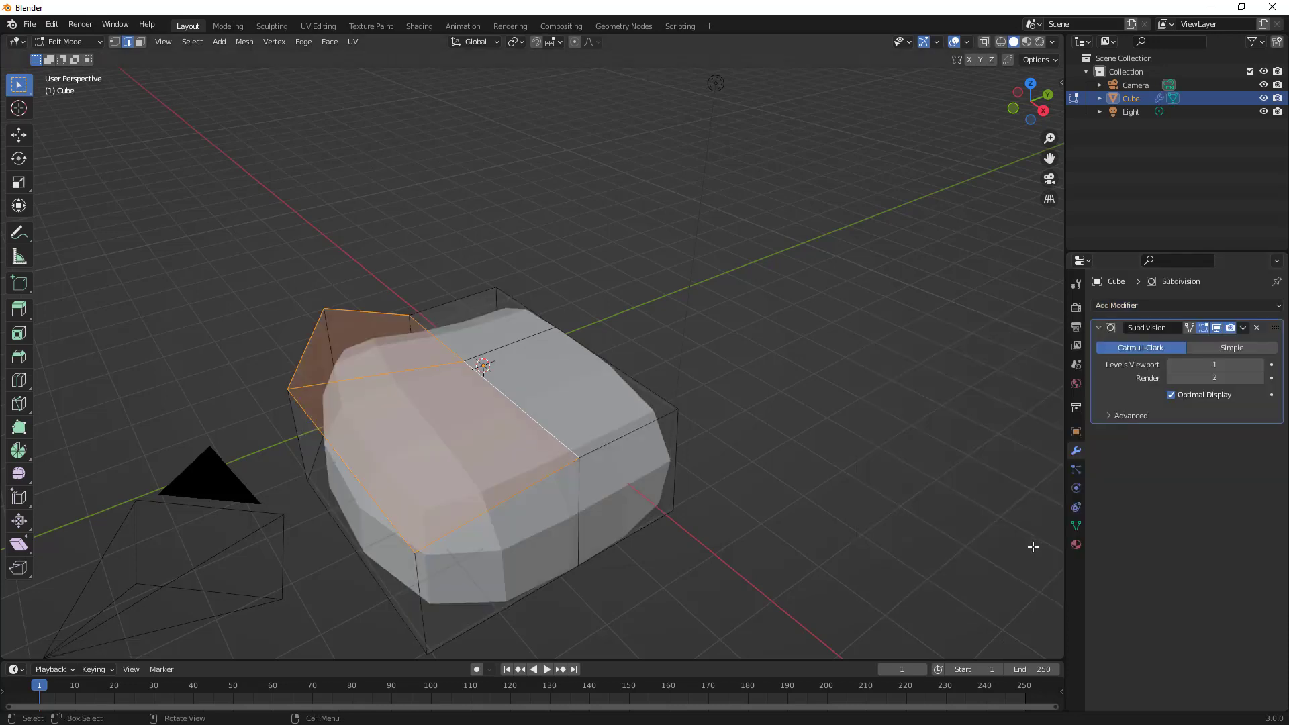
{"action": "left_click", "coordinate": [1252, 364]}
{"action": "left_click", "coordinate": [1253, 363]}
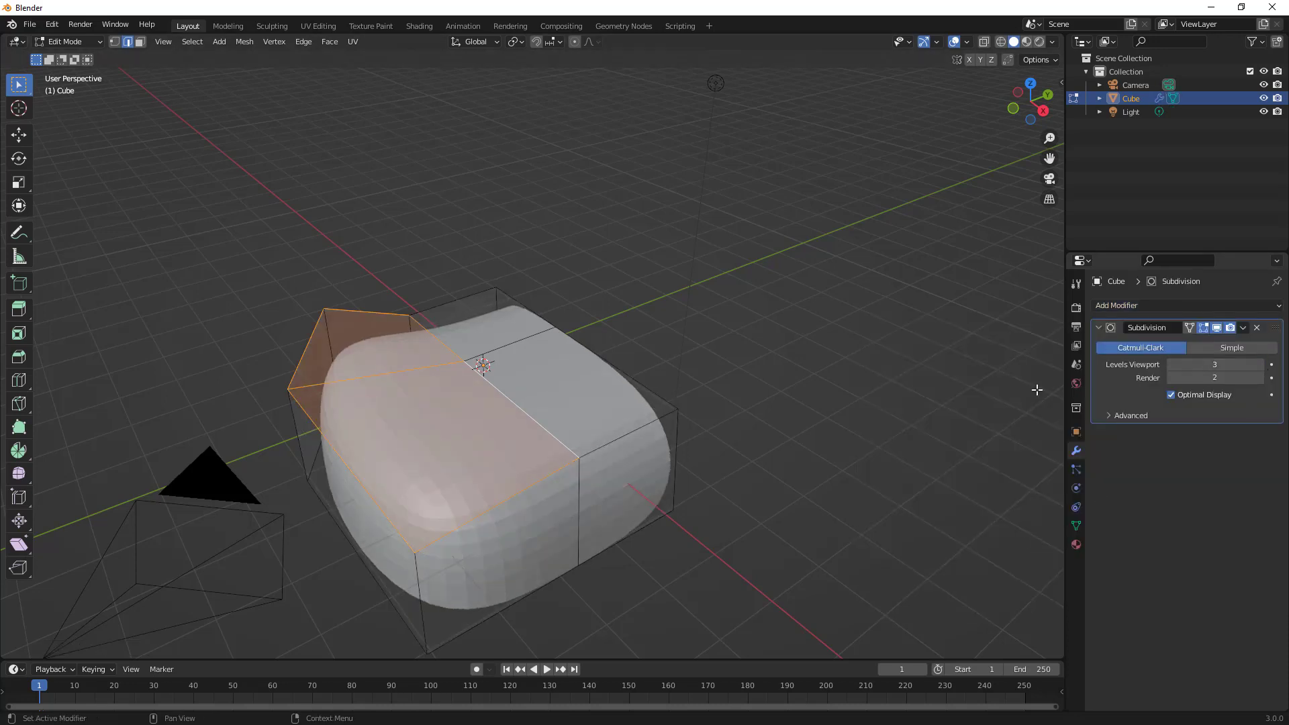
- Examine the smoothed shape from several sides, with the whole mesh cage selected
{"action": "scroll", "coordinate": [696, 426], "scroll_direction": "down", "scroll_amount": 6}
{"action": "middle_click_drag", "start_coordinate": [682, 455], "coordinate": [782, 452]}
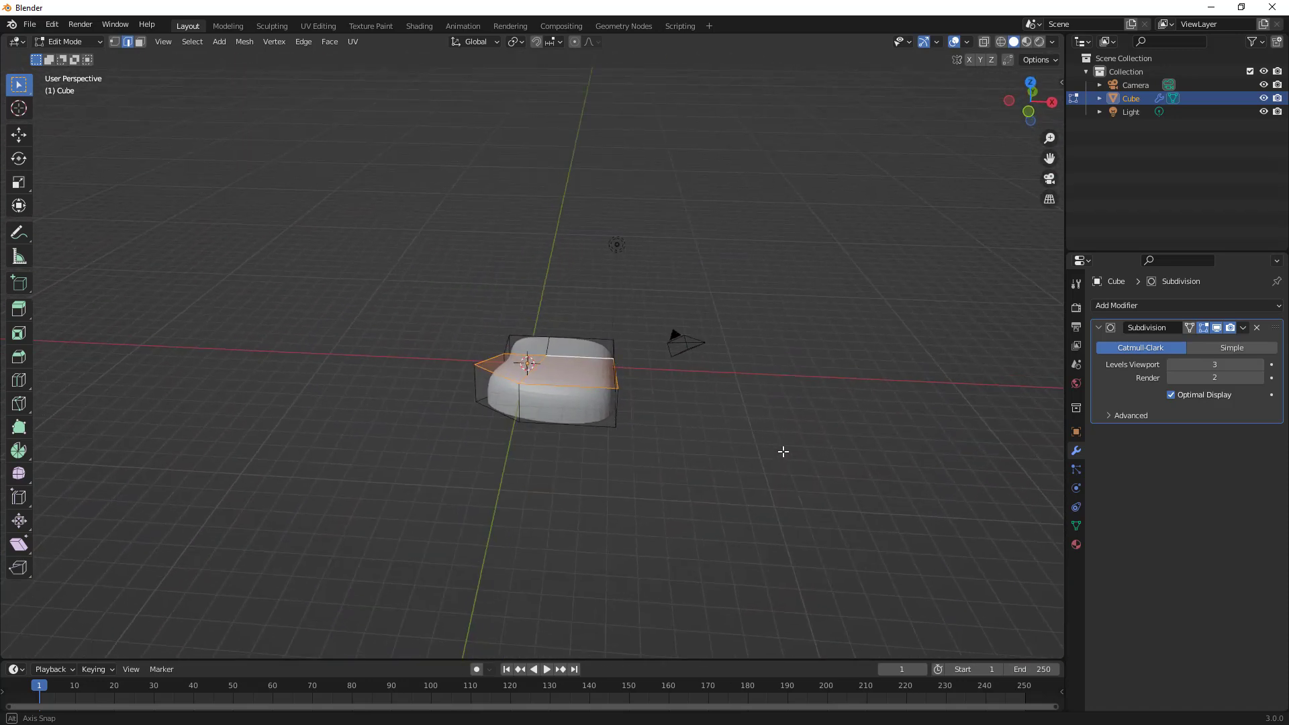
{"action": "scroll", "coordinate": [654, 413], "scroll_direction": "up", "scroll_amount": 5}
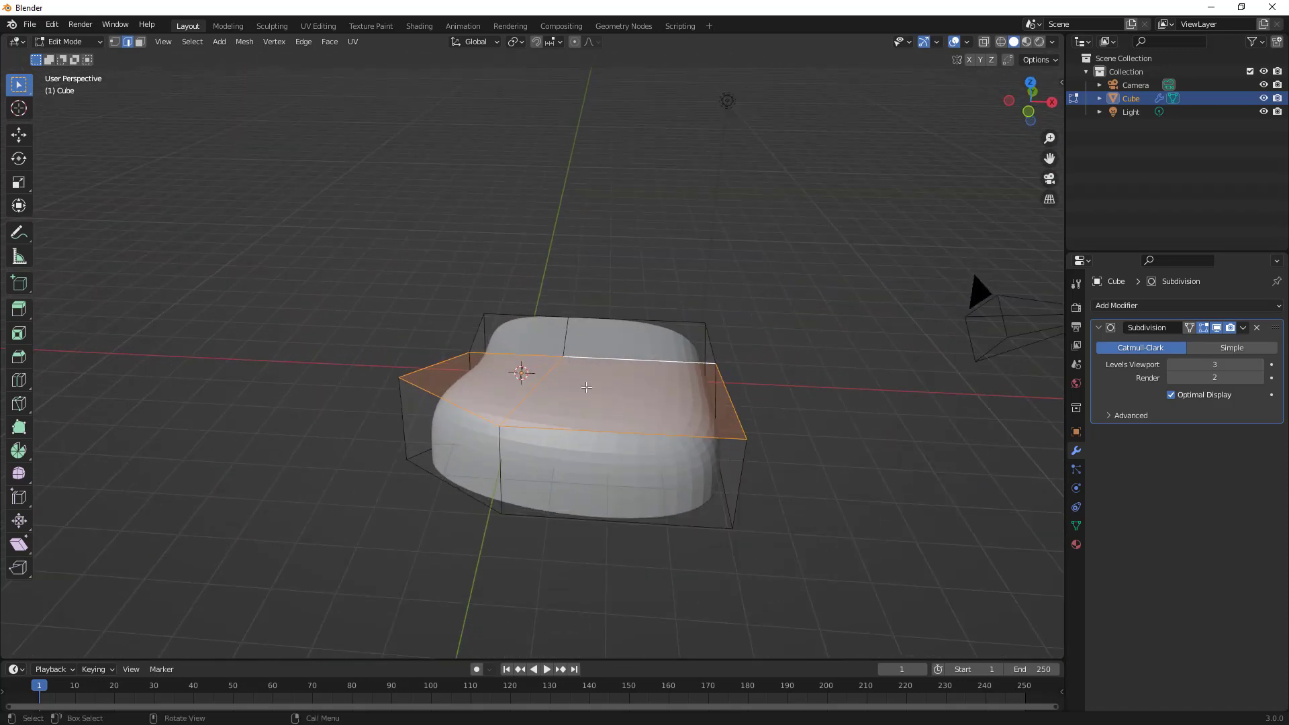
{"action": "left_click", "coordinate": [622, 279]}
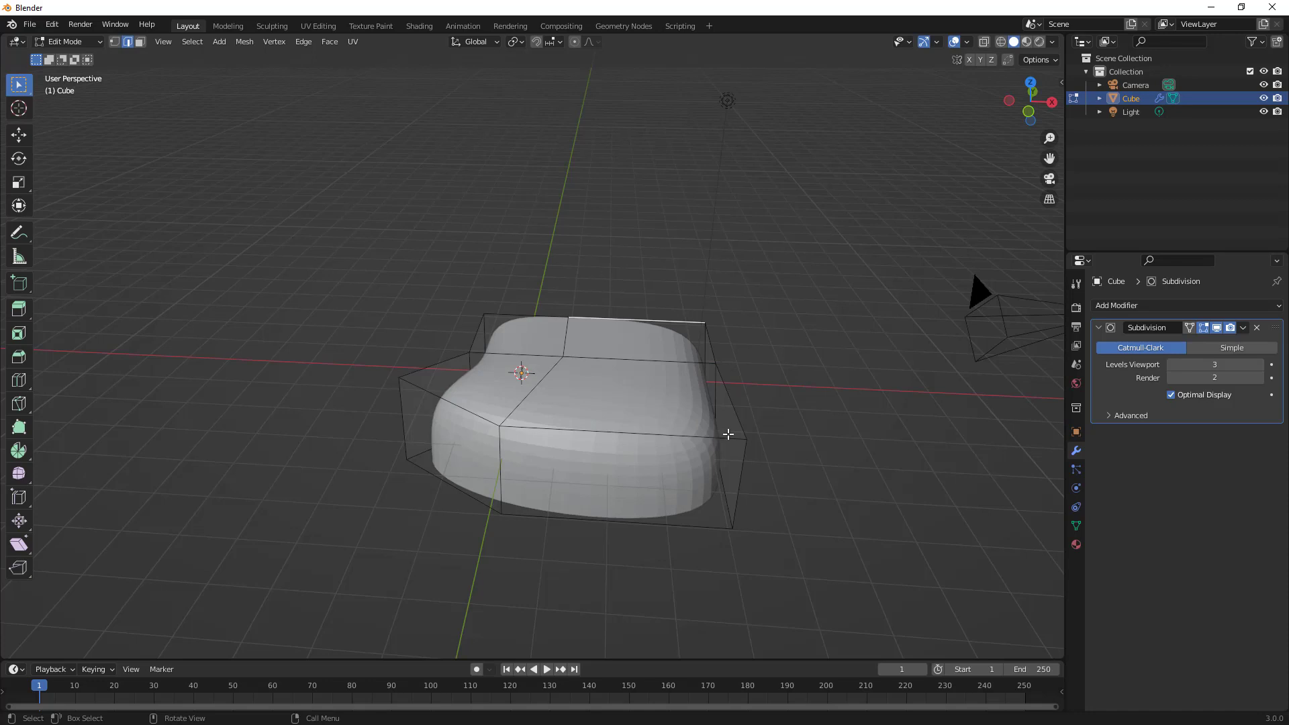
{"action": "middle_click_drag", "start_coordinate": [728, 434], "coordinate": [537, 465]}
{"action": "scroll", "coordinate": [735, 560], "scroll_direction": "down", "scroll_amount": 2}
{"action": "left_click_drag", "start_coordinate": [741, 566], "coordinate": [340, 268]}
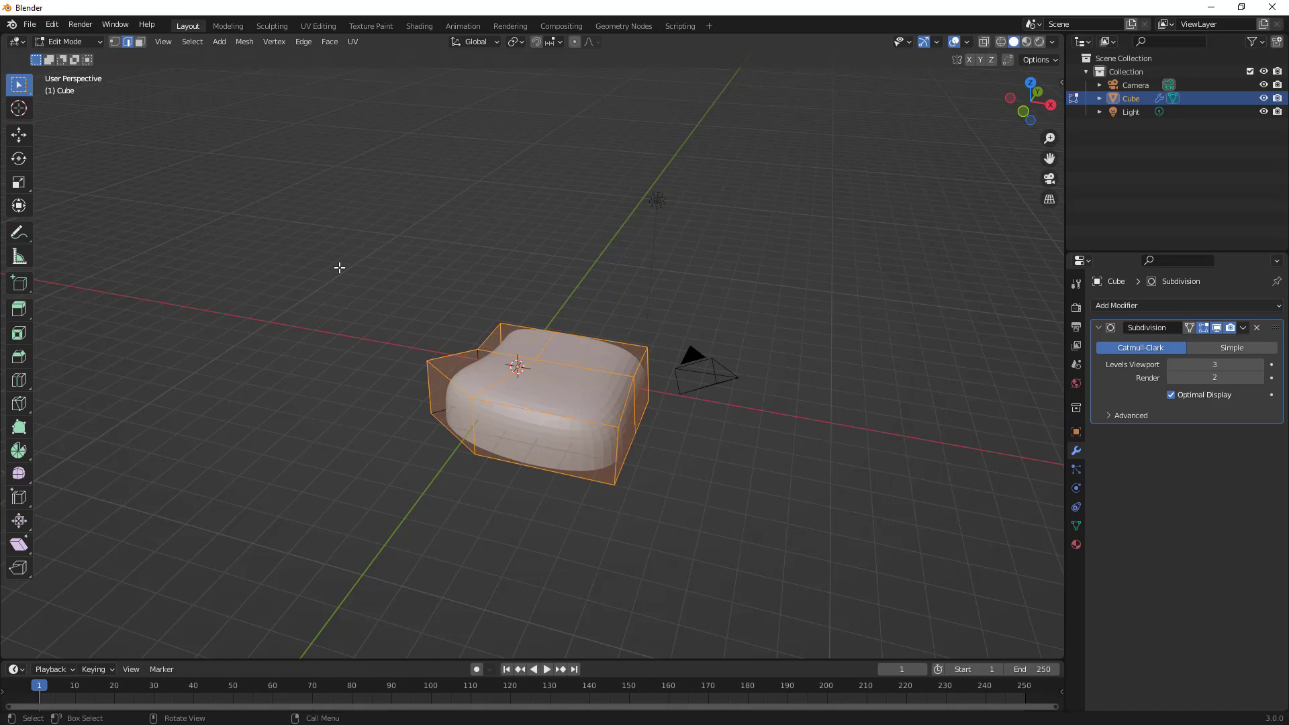
{"action": "middle_click_drag", "start_coordinate": [348, 285], "coordinate": [539, 359]}
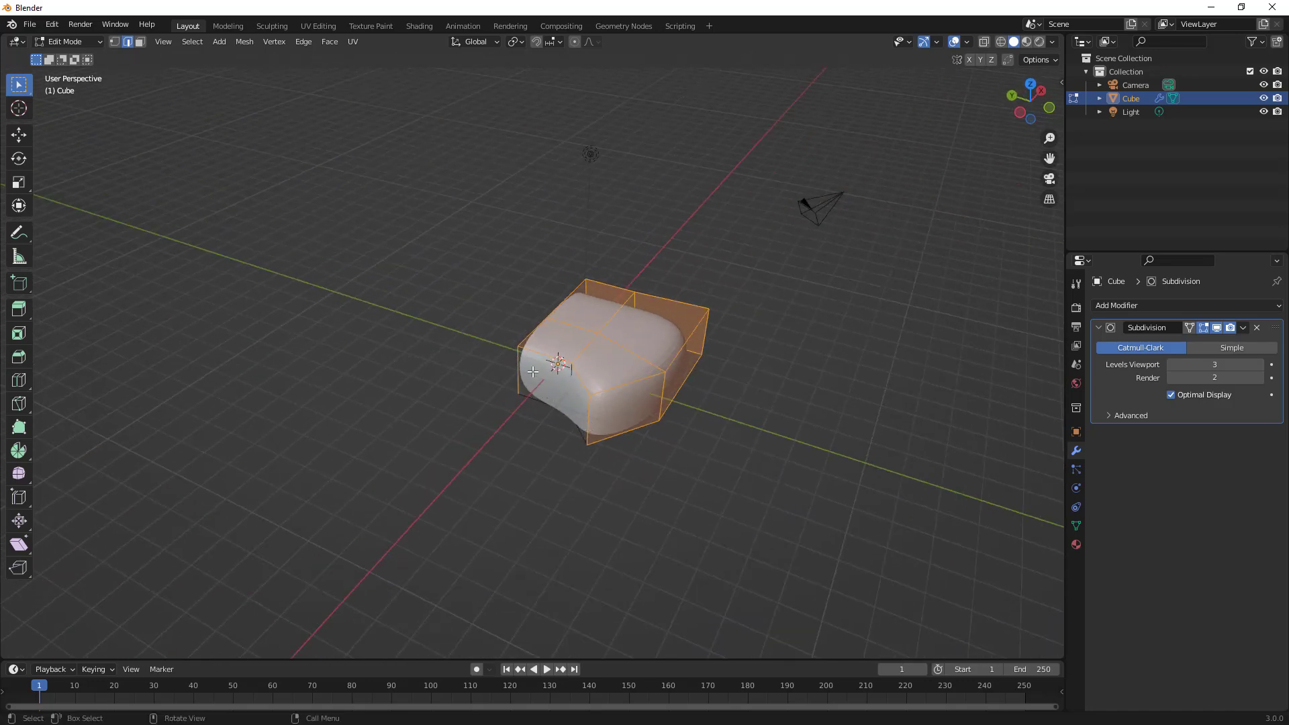
- Turn on X-ray display and clear the mesh selection
{"action": "left_click", "coordinate": [982, 42]}
{"action": "left_click", "coordinate": [713, 439]}
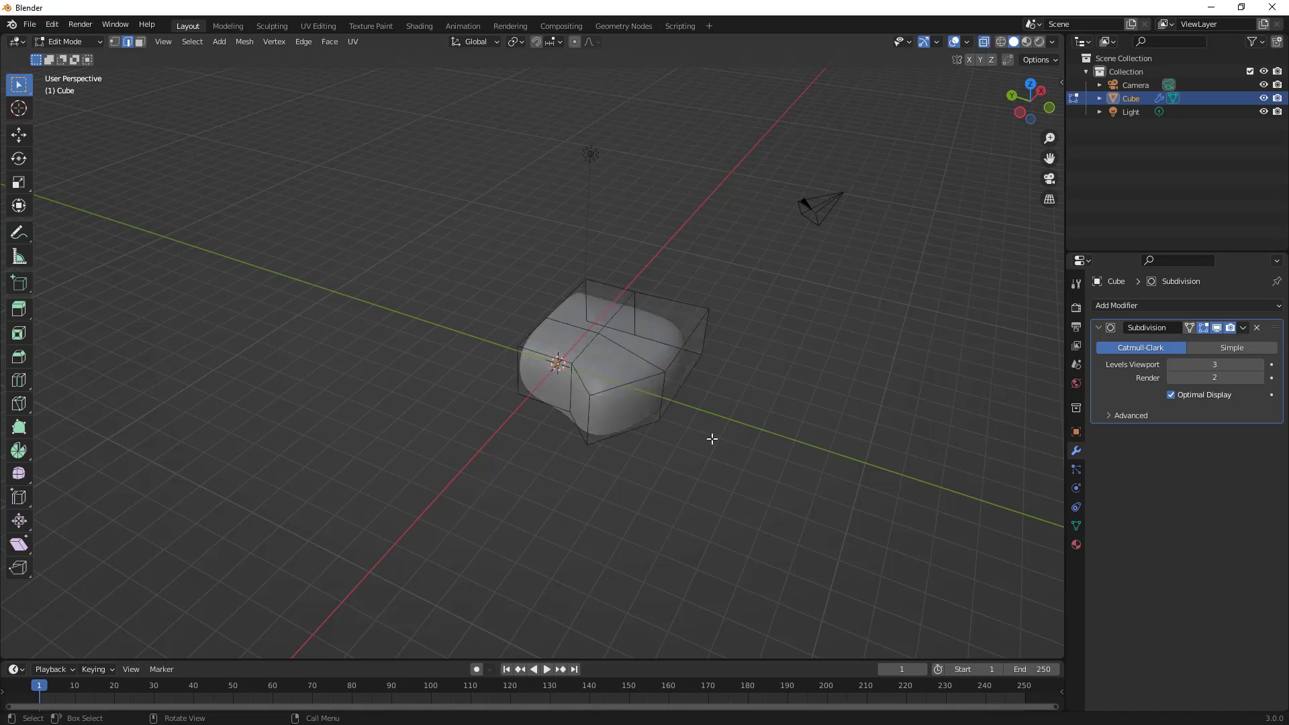
- Select the whole mesh, turn off X-ray display, and duplicate the mesh along global Y until it stands clear of the original
{"action": "left_click_drag", "start_coordinate": [739, 475], "coordinate": [491, 237]}
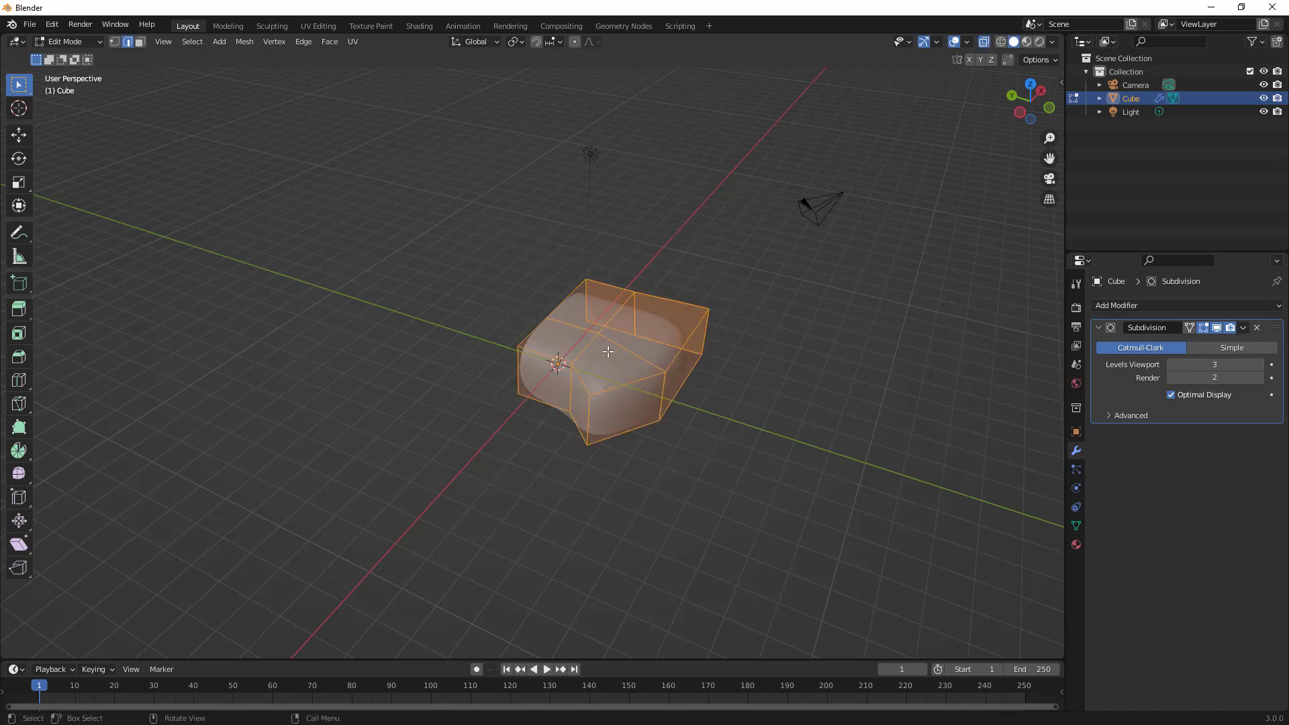
{"action": "left_click", "coordinate": [984, 42]}
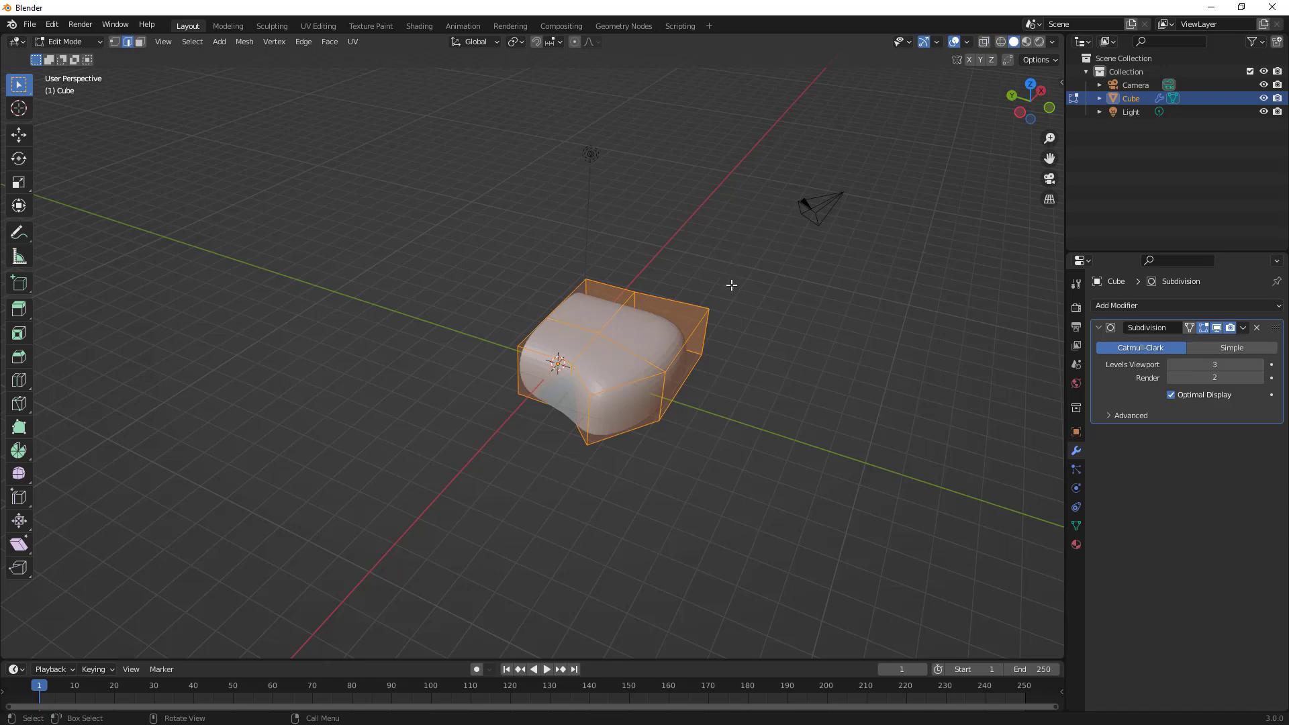
{"action": "left_click", "coordinate": [252, 44]}
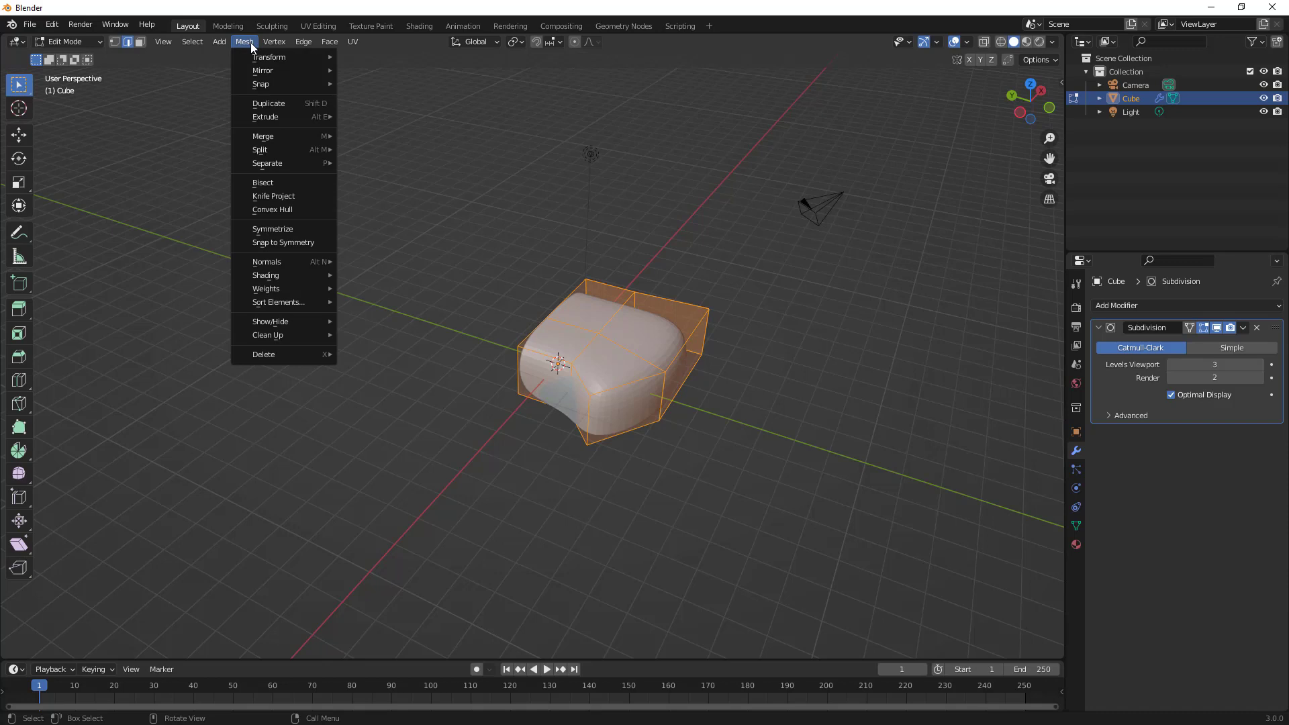
{"action": "left_click", "coordinate": [288, 107]}
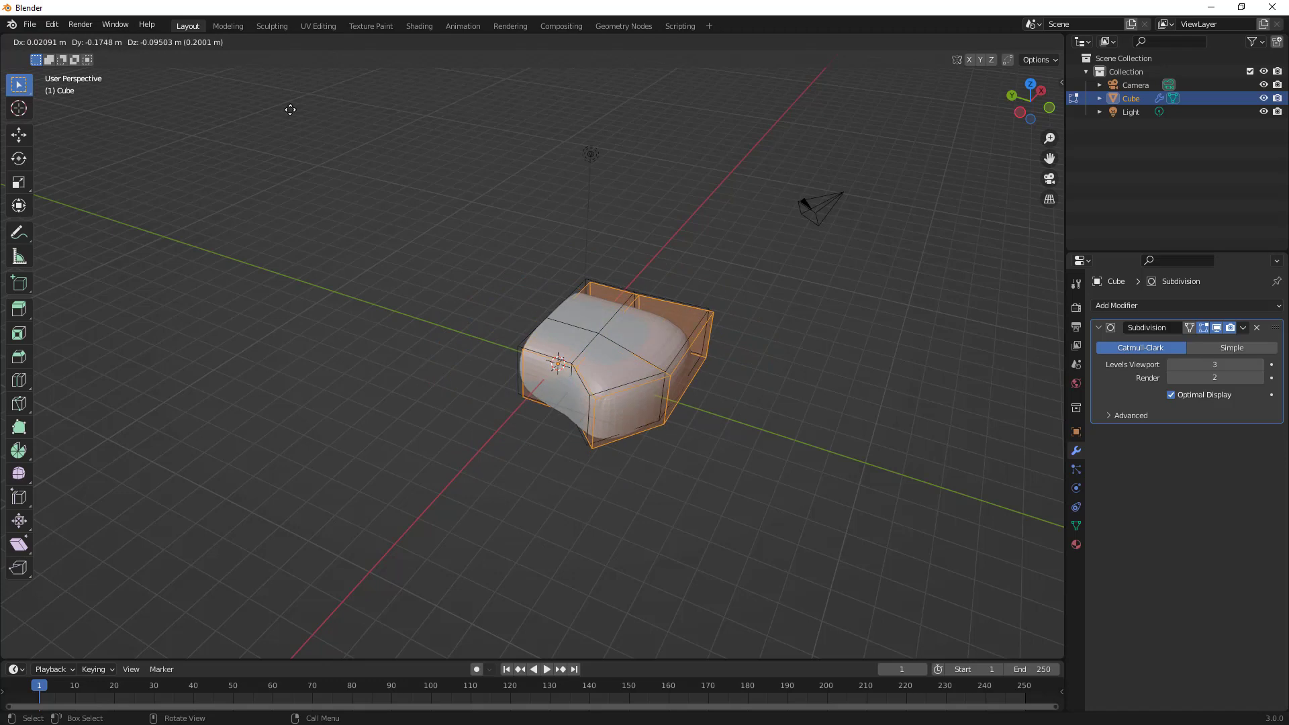
{"action": "key", "text": "y"}
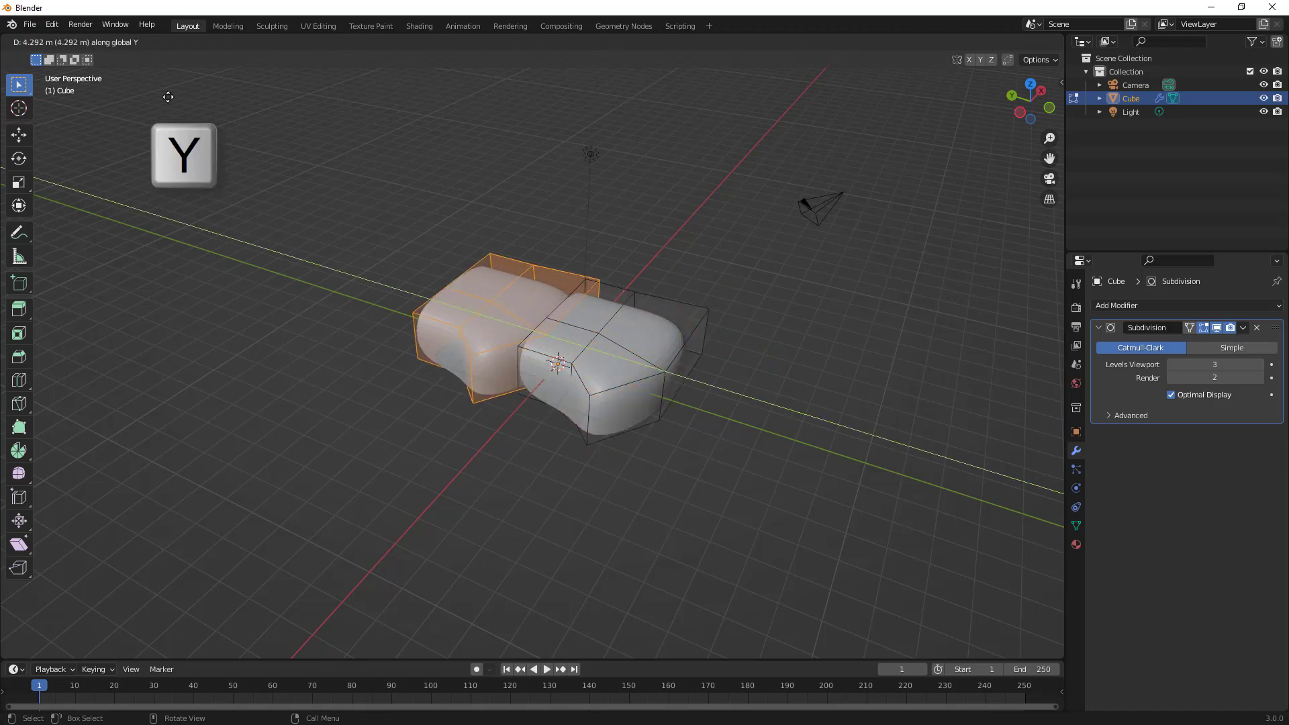
{"action": "left_click", "coordinate": [106, 89]}
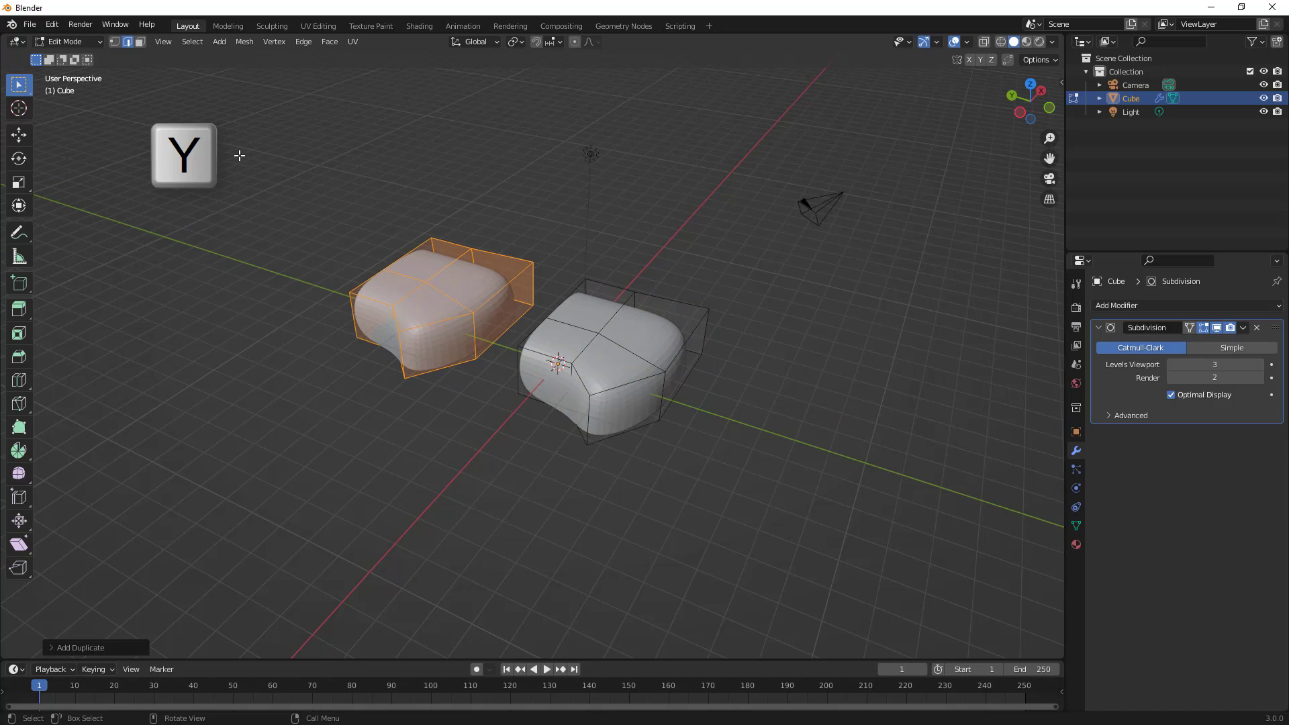
- Separate the duplicated geometry into its own object by selection, and select only that object in the collection
{"action": "middle_click_drag", "start_coordinate": [616, 340], "coordinate": [374, 331]}
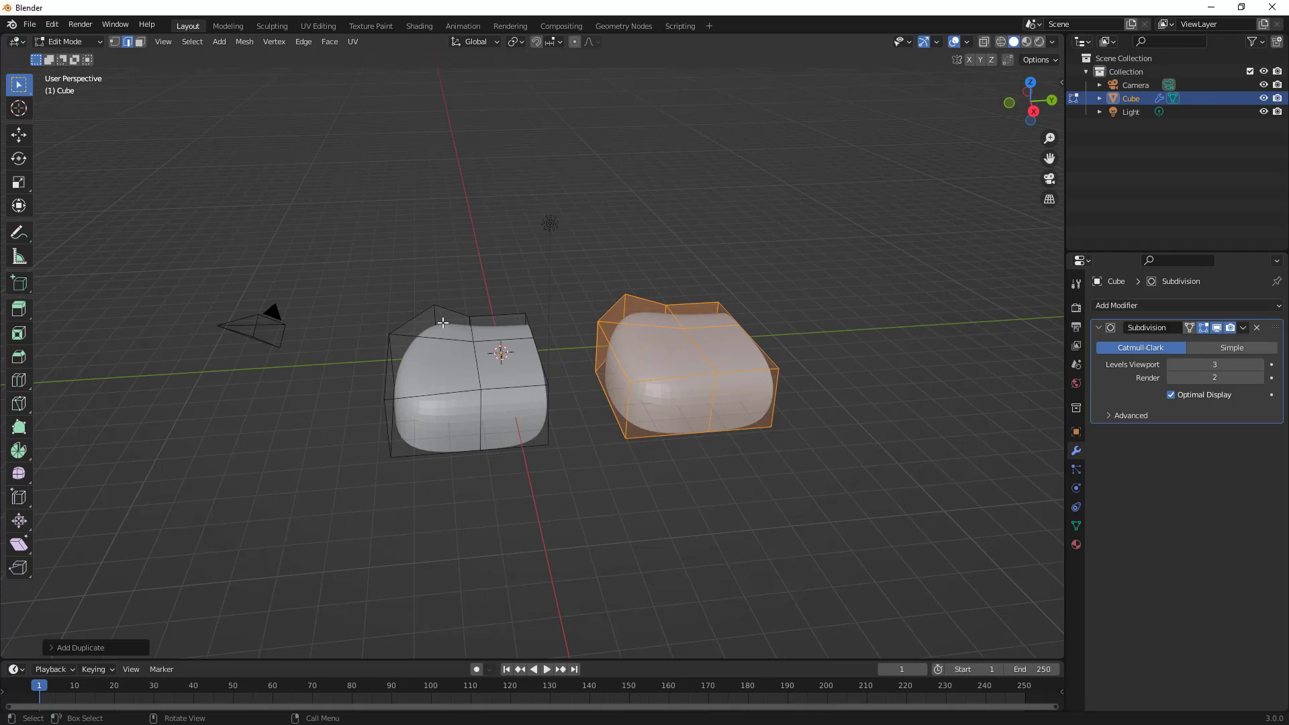
{"action": "left_click", "coordinate": [252, 44]}
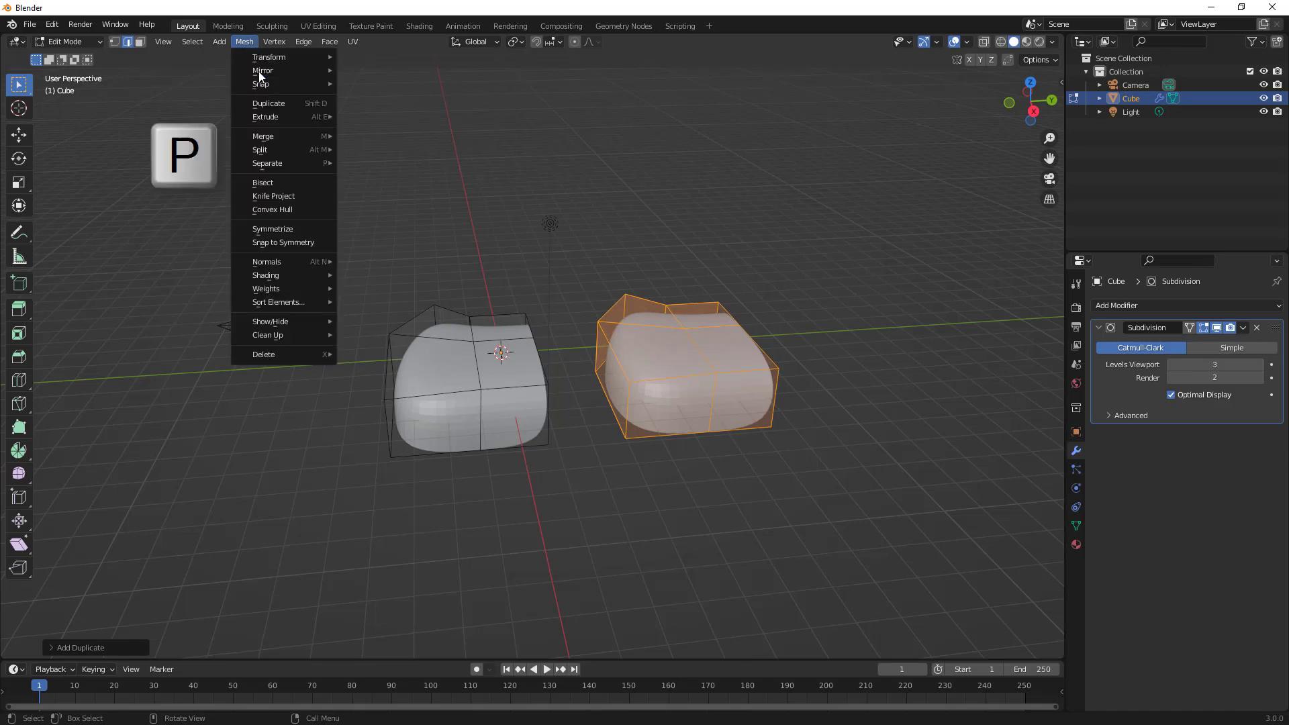
{"action": "mouse_move", "coordinate": [278, 164]}
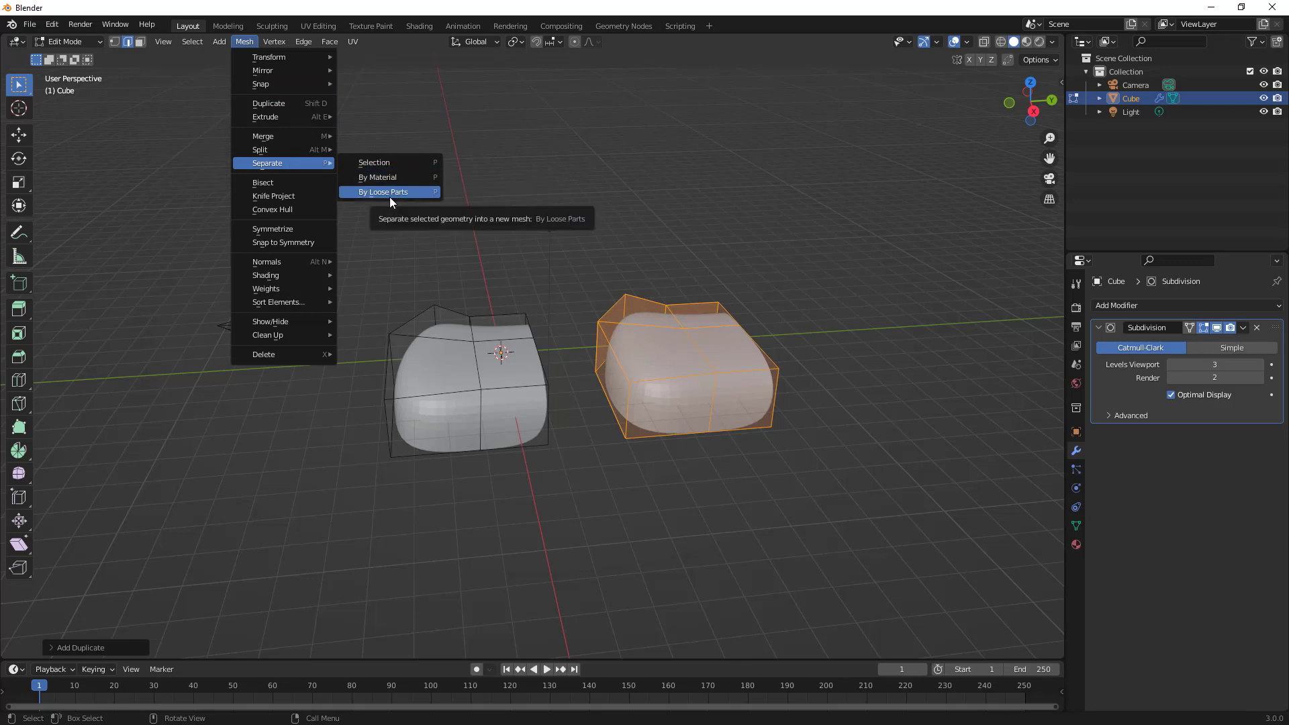
{"action": "left_click", "coordinate": [382, 163]}
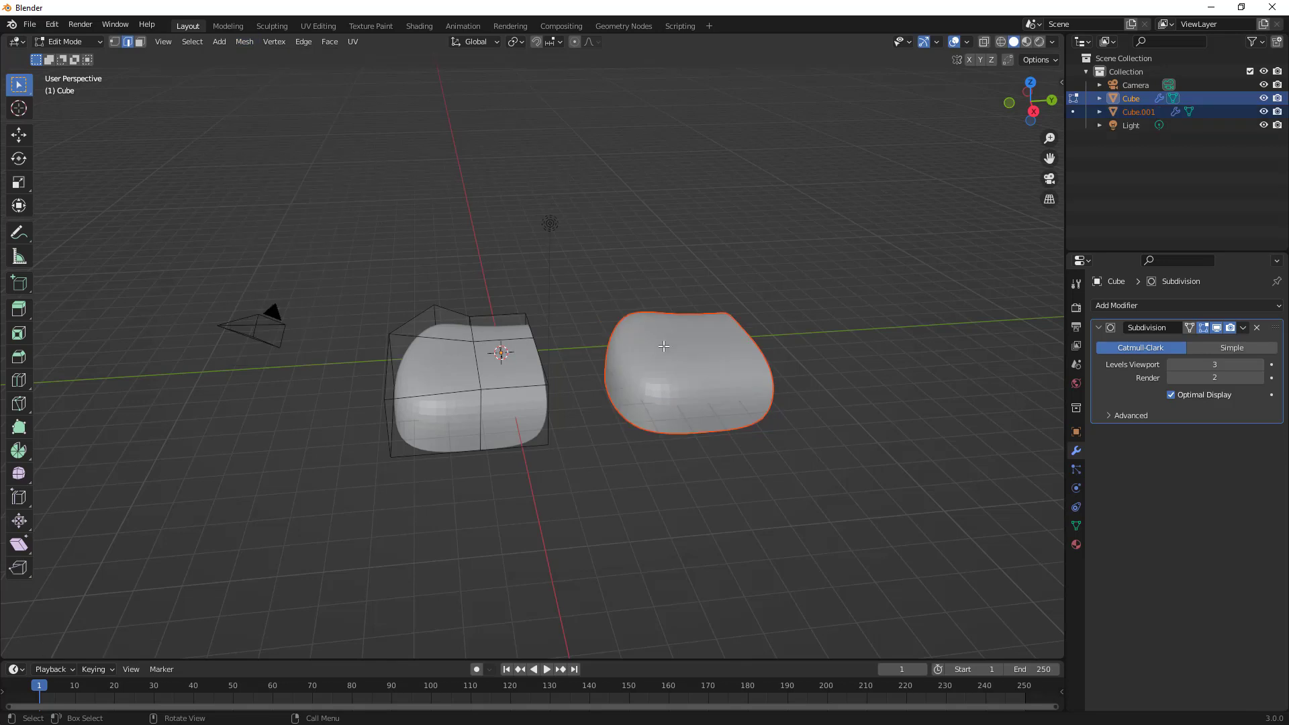
{"action": "left_click", "coordinate": [1131, 114]}
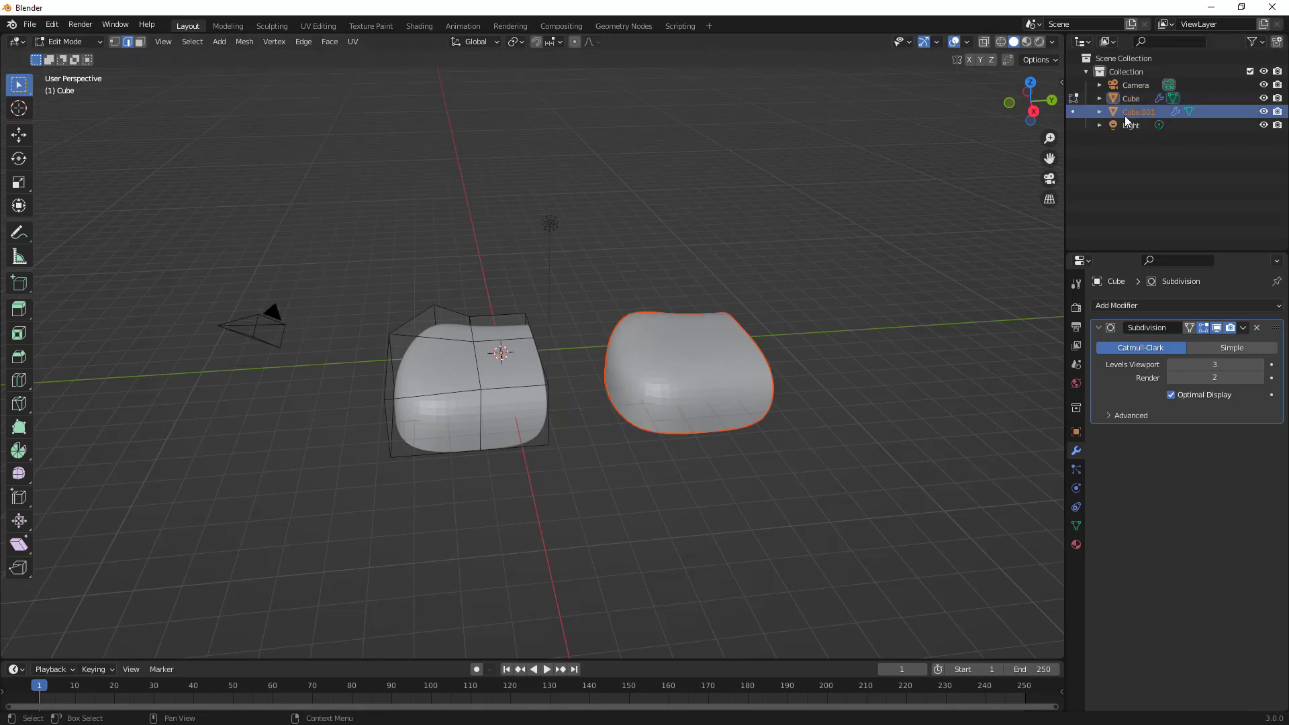
- Hide the light and the camera in the viewport
{"action": "mouse_move", "coordinate": [582, 279]}
{"action": "middle_mouse_down"}
{"action": "mouse_move", "coordinate": [637, 260]}
{"action": "mouse_move", "coordinate": [521, 262]}
{"action": "mouse_move", "coordinate": [591, 276]}
{"action": "middle_mouse_up"}
{"action": "left_click", "coordinate": [486, 382]}
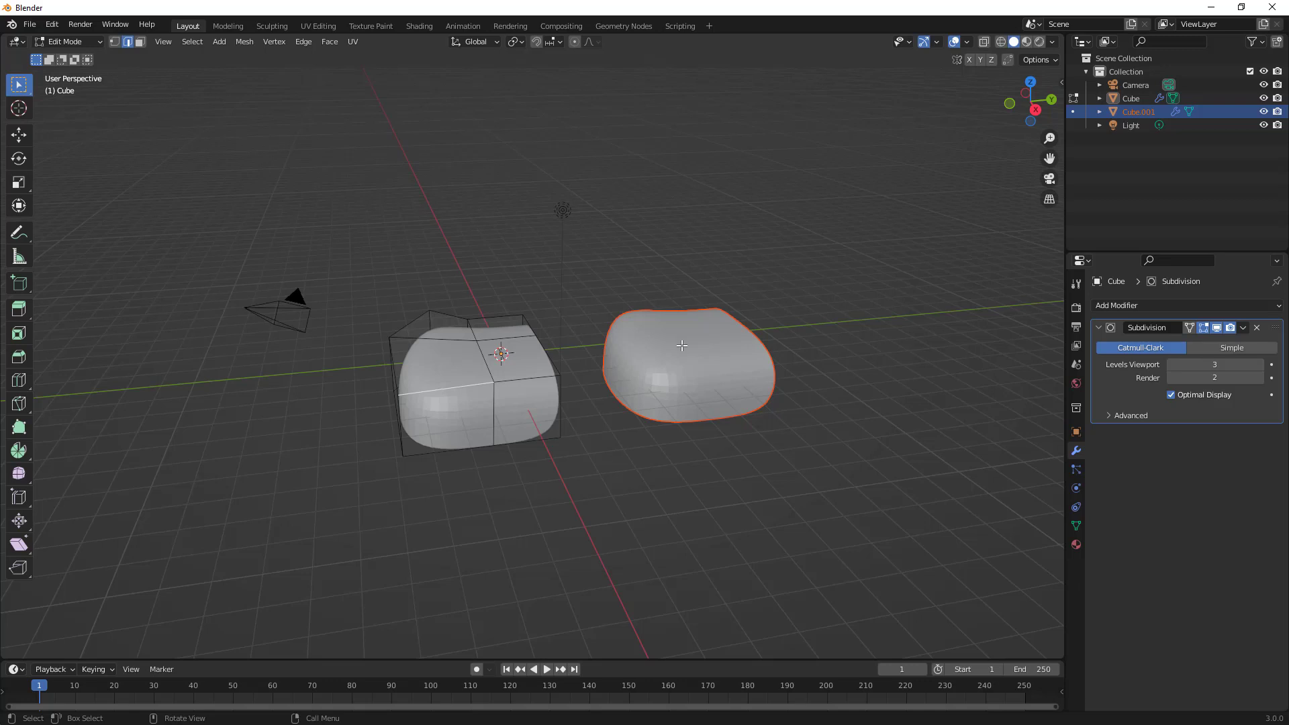
{"action": "middle_click_drag", "start_coordinate": [450, 290], "coordinate": [475, 286]}
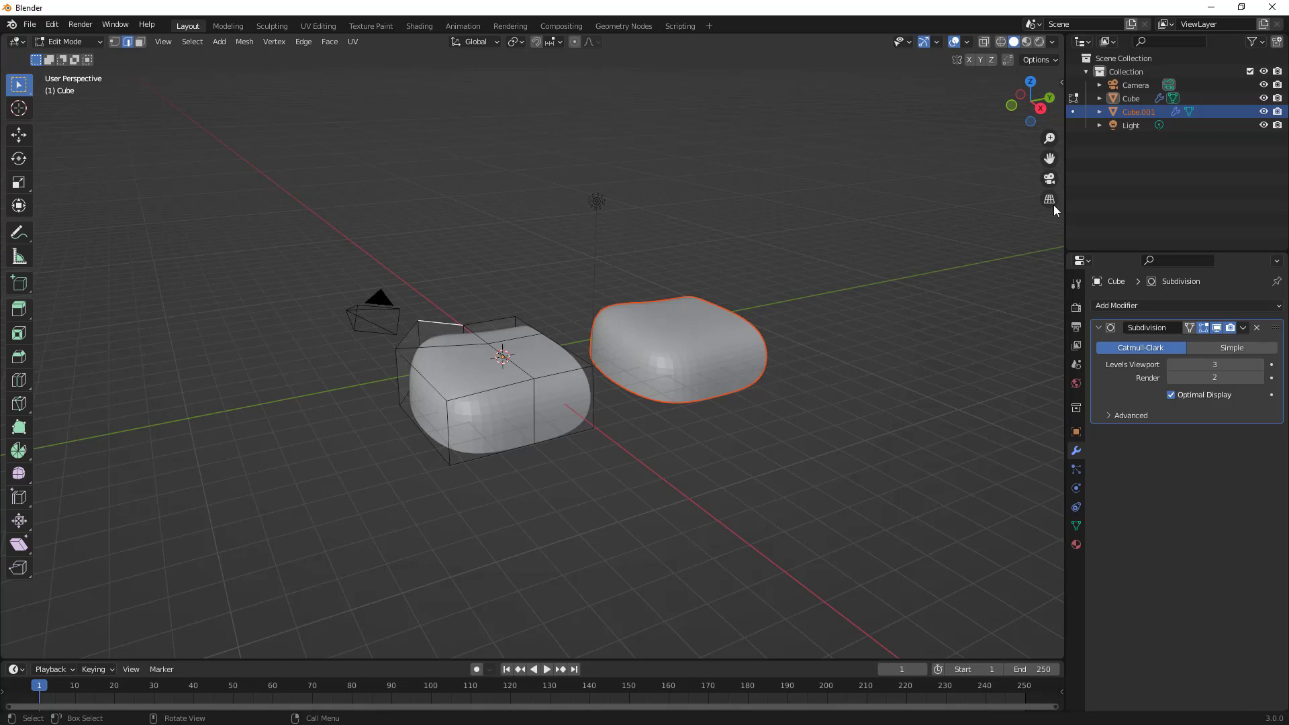
{"action": "left_click", "coordinate": [1264, 125]}
{"action": "left_click", "coordinate": [1263, 86]}
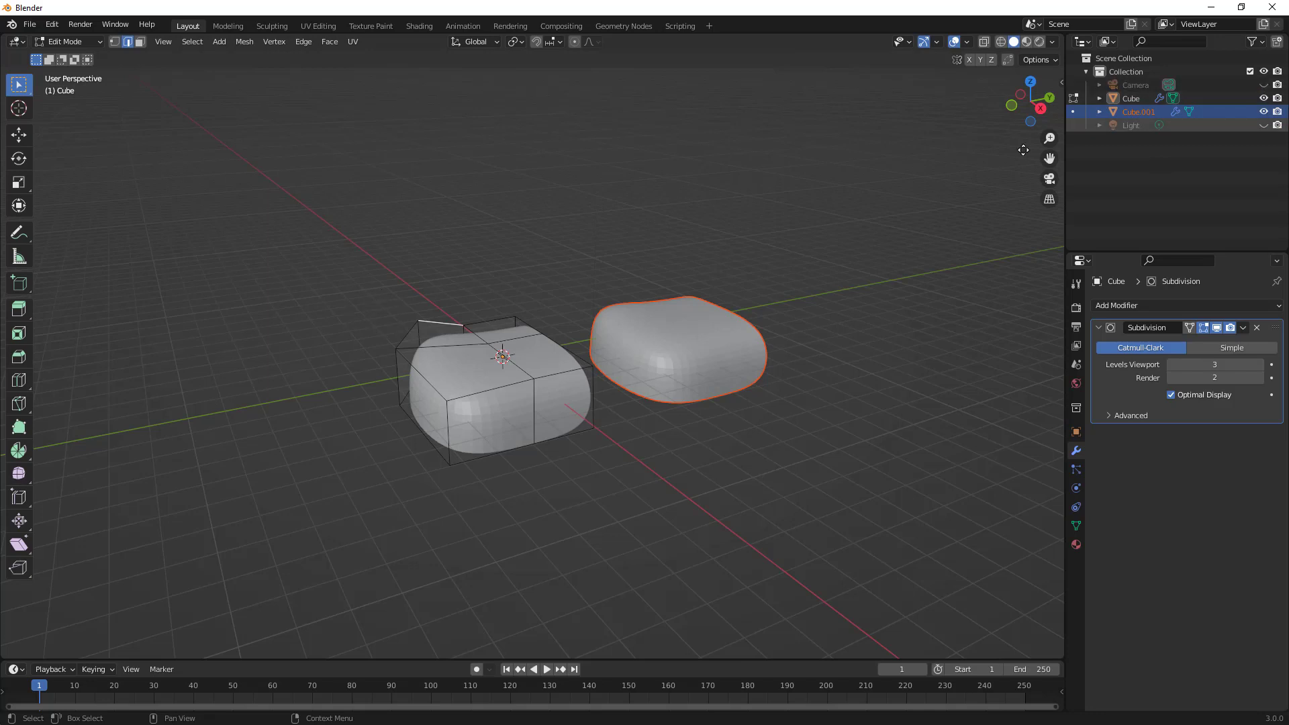
- Select the outer top edges of the original mesh as a continuous path, leaving out the side facing the duplicate
{"action": "scroll", "coordinate": [456, 362], "scroll_direction": "up", "scroll_amount": 3}
{"action": "scroll", "coordinate": [457, 362], "scroll_direction": "down", "scroll_amount": 1}
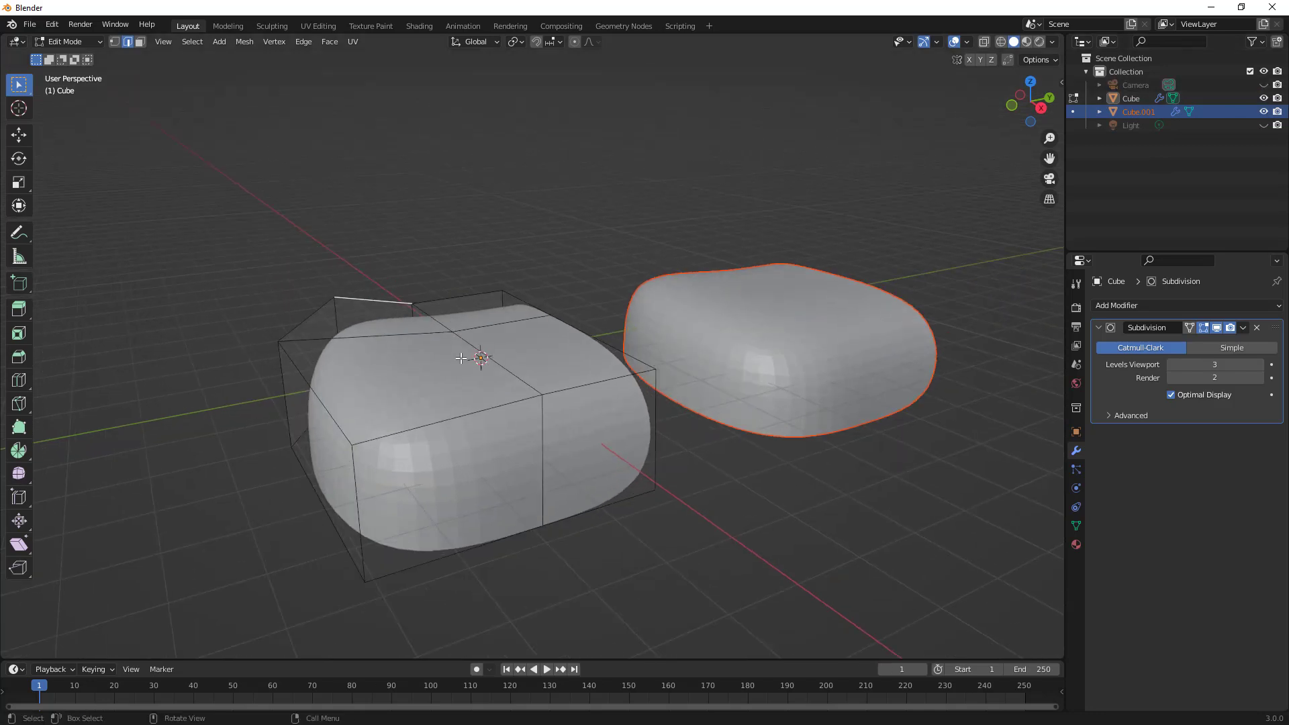
{"action": "left_click", "coordinate": [480, 294], "text": "shift"}
{"action": "left_click", "coordinate": [459, 294]}
{"action": "left_click", "coordinate": [352, 298], "text": "ctrl"}
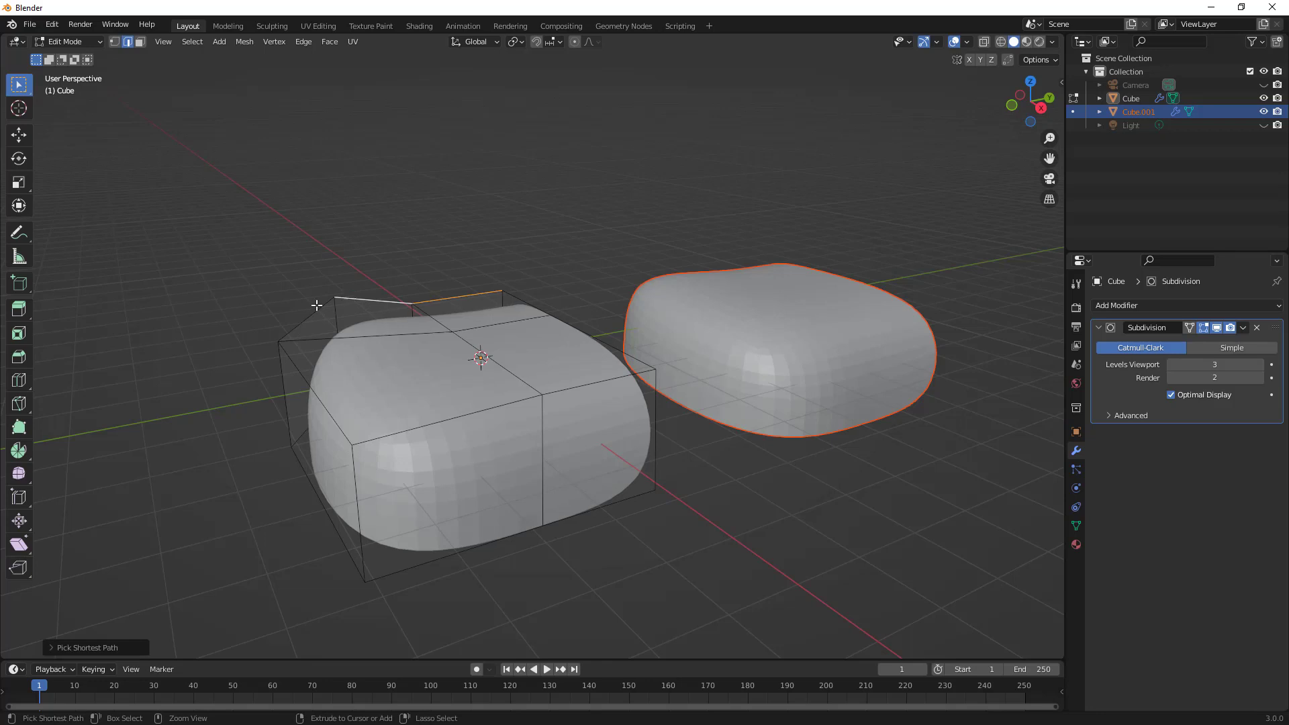
{"action": "left_click", "coordinate": [291, 328], "text": "ctrl"}
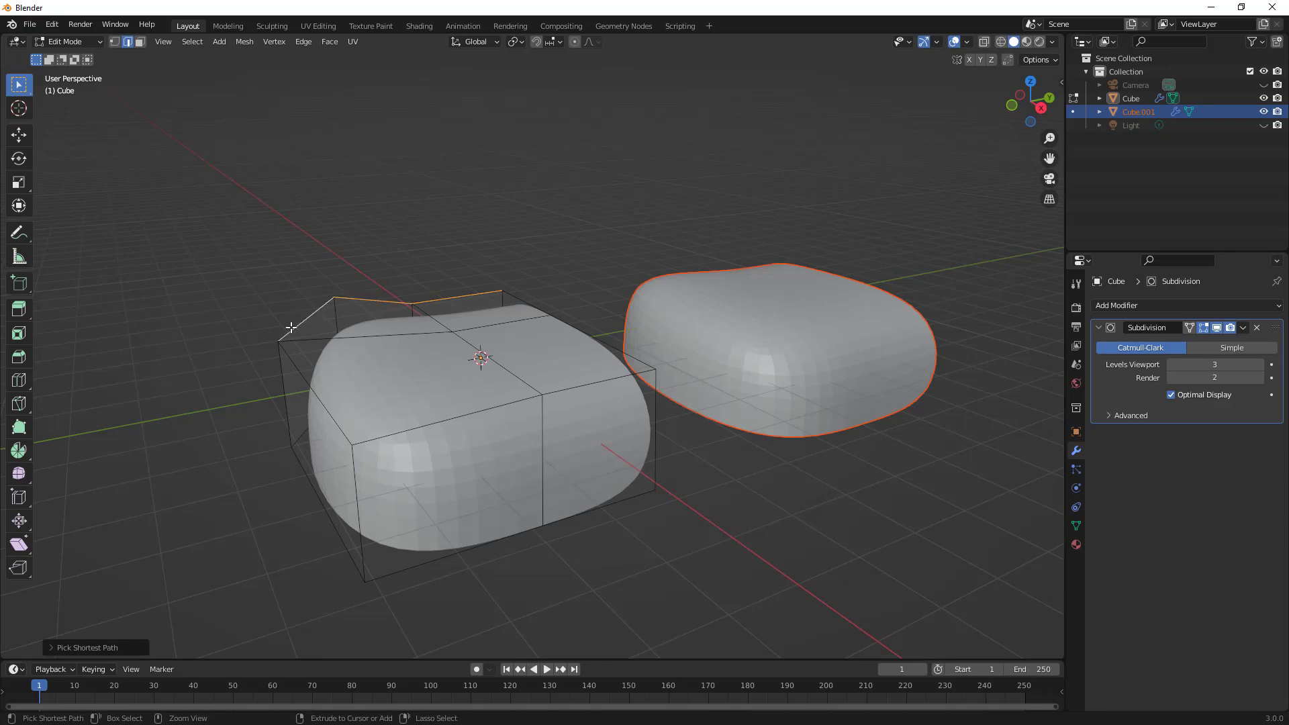
{"action": "left_click", "coordinate": [493, 409], "text": "ctrl"}
{"action": "left_click", "coordinate": [640, 372], "text": "ctrl"}
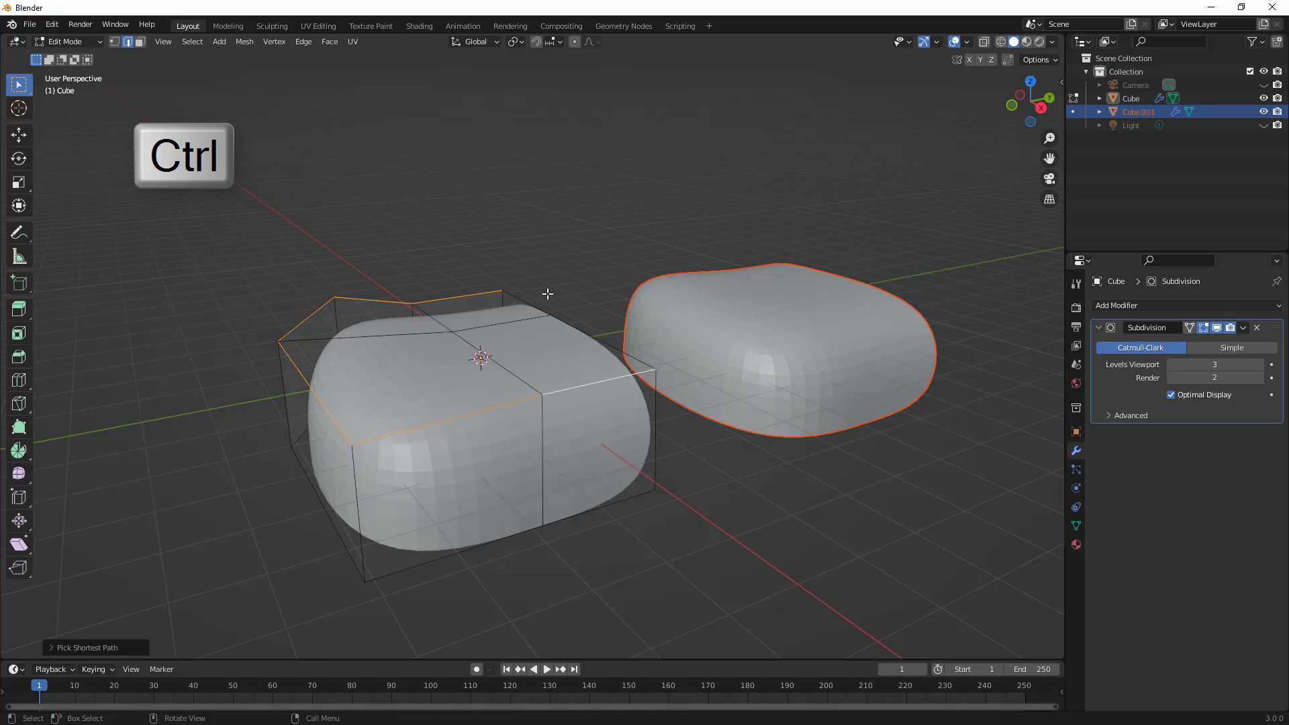
- Show the viewport sidebar and set the Mean Crease of the selected top edges to 0.75
{"action": "left_click", "coordinate": [167, 44]}
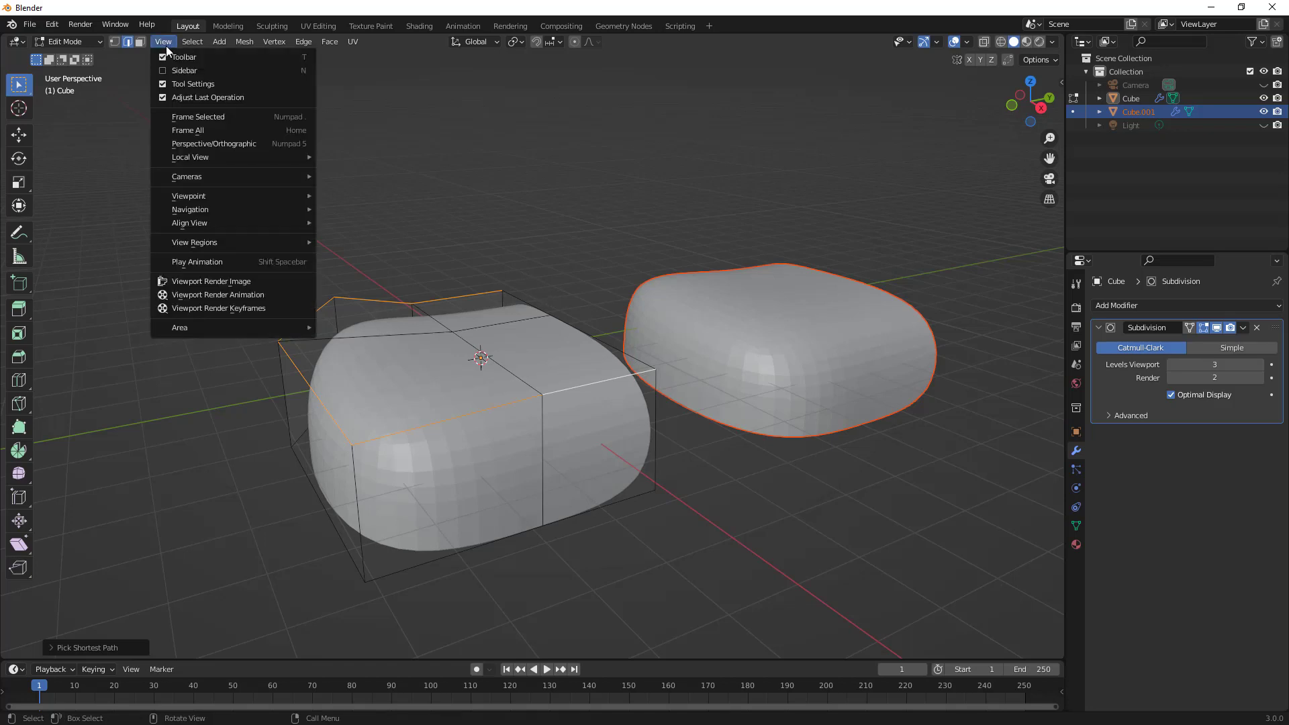
{"action": "key", "text": "n"}
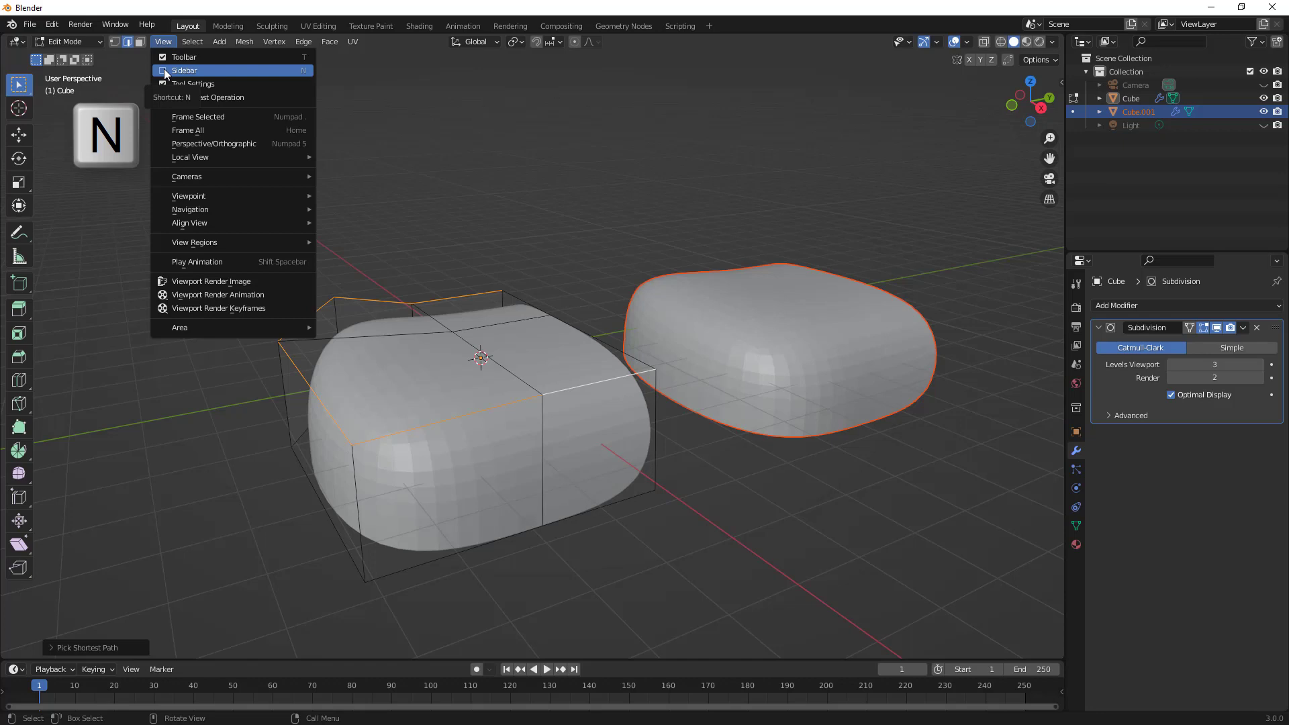
{"action": "left_click", "coordinate": [166, 70]}
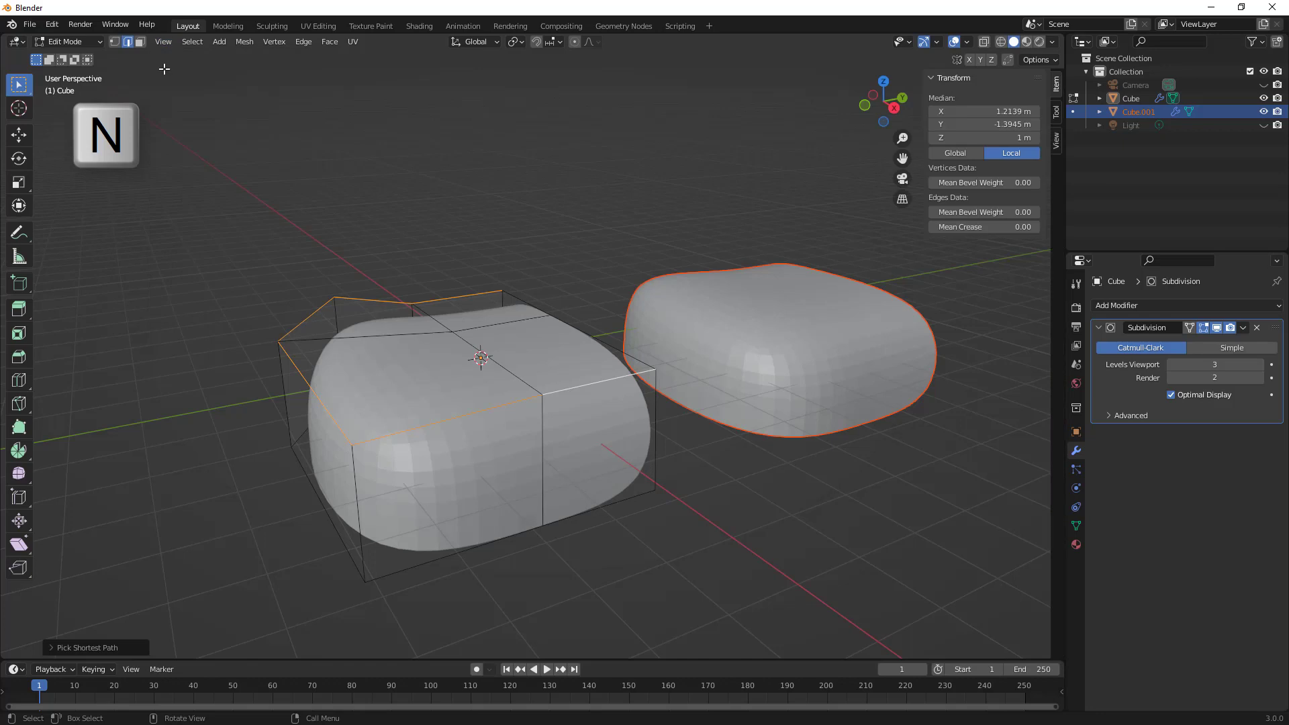
{"action": "left_click", "coordinate": [1019, 227]}
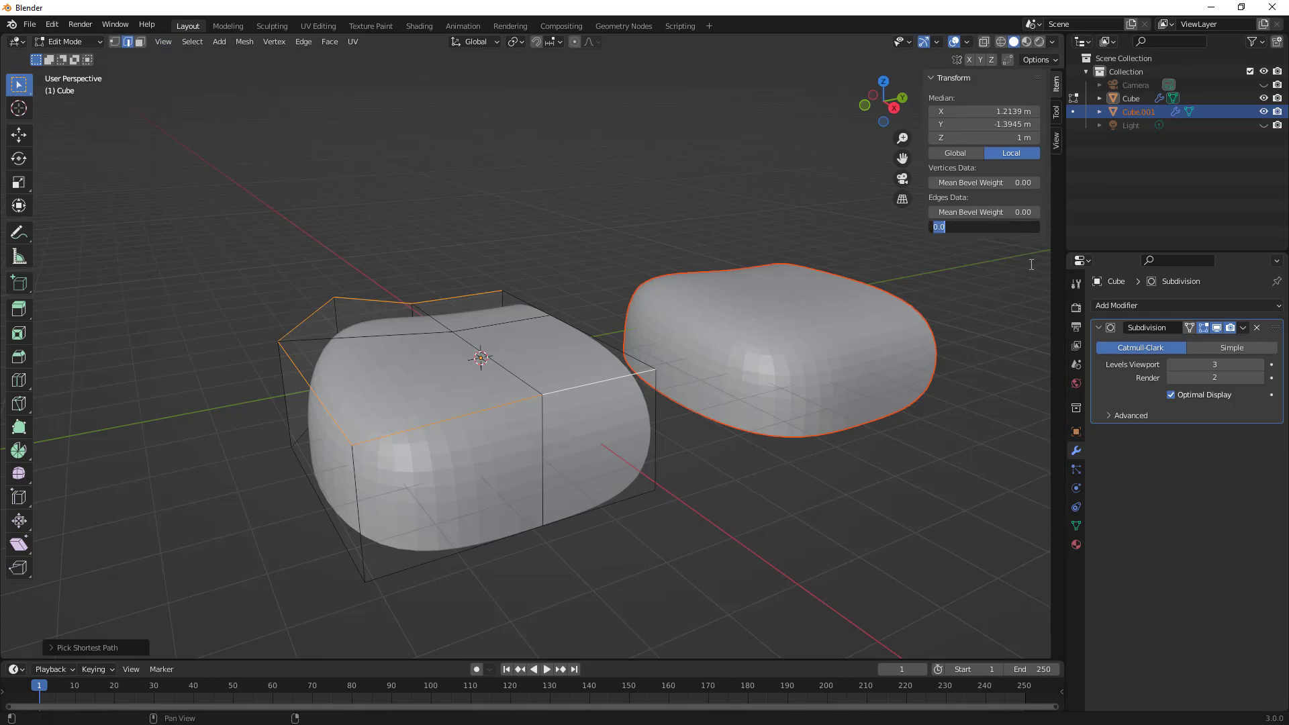
{"action": "key", "text": "BackSpace"}
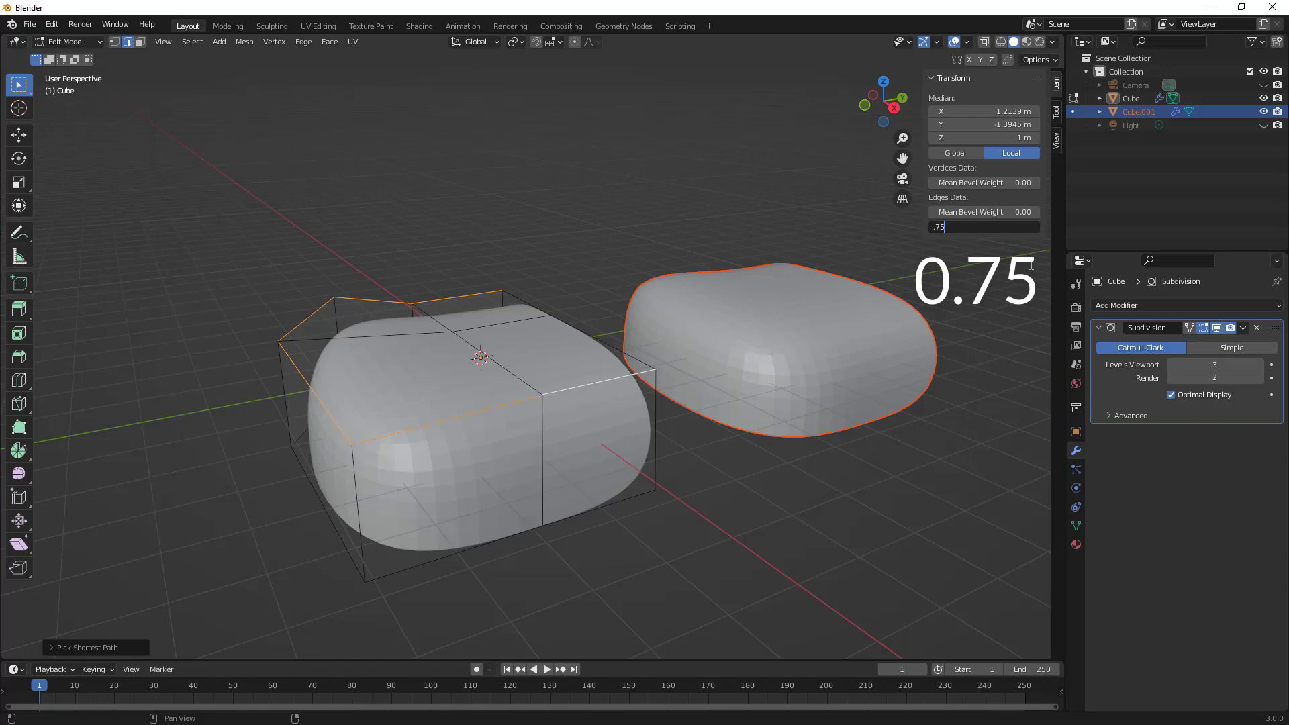
{"action": "key", "text": "Return"}
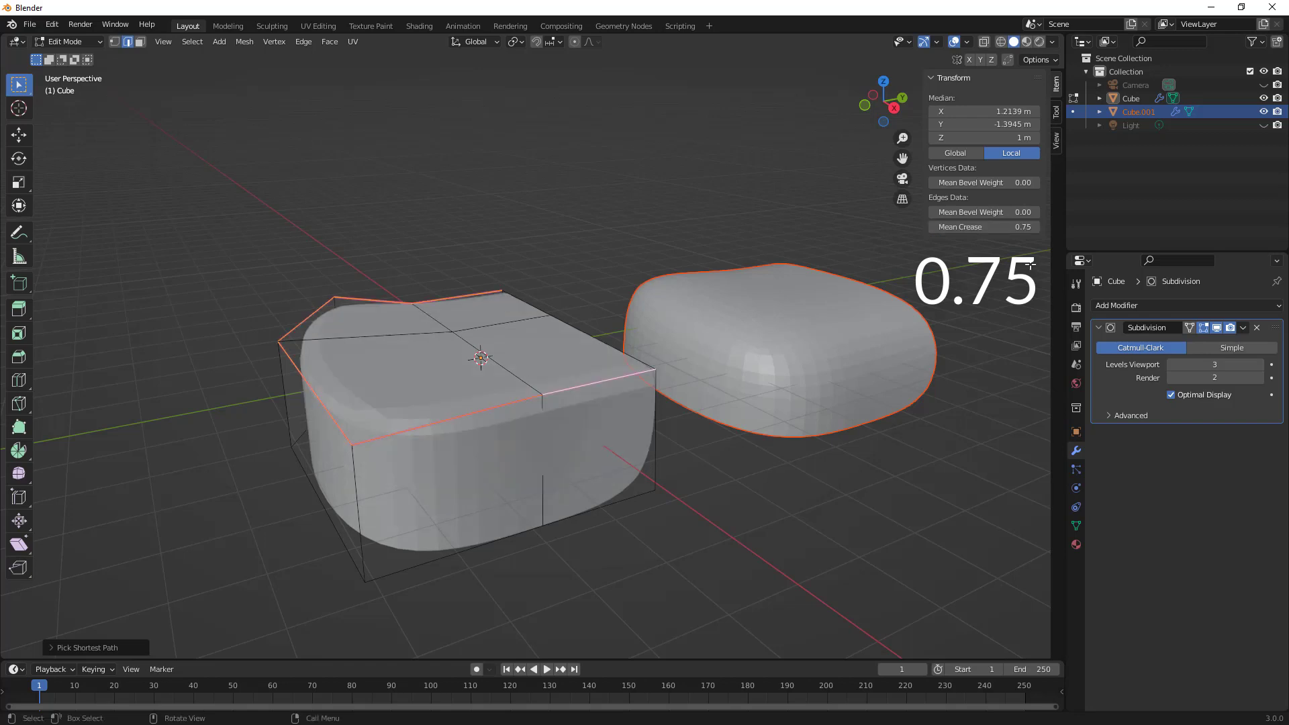
- Try Mean Crease values of 1, 0 and 0.5 on the selected top edges to compare the sharpness
{"action": "left_click", "coordinate": [1020, 229]}
{"action": "type", "text": "1"}
{"action": "key", "text": "Return"}
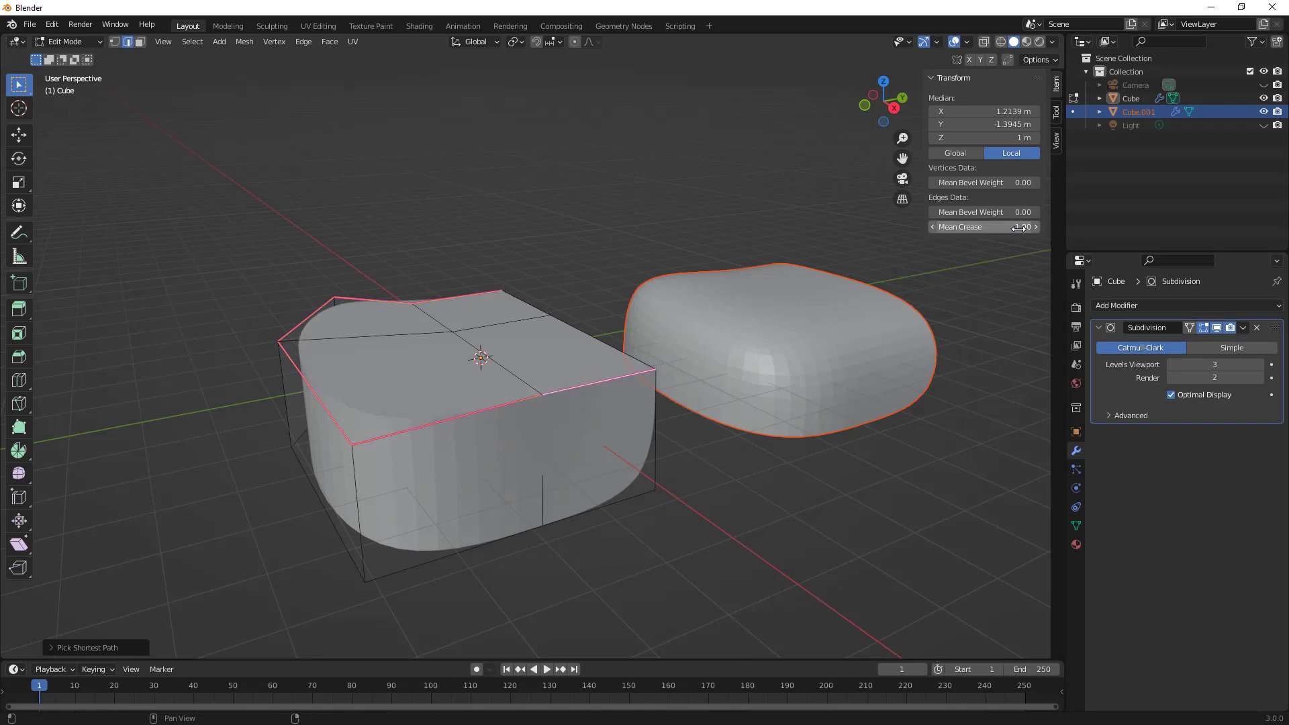
{"action": "left_click", "coordinate": [1019, 229]}
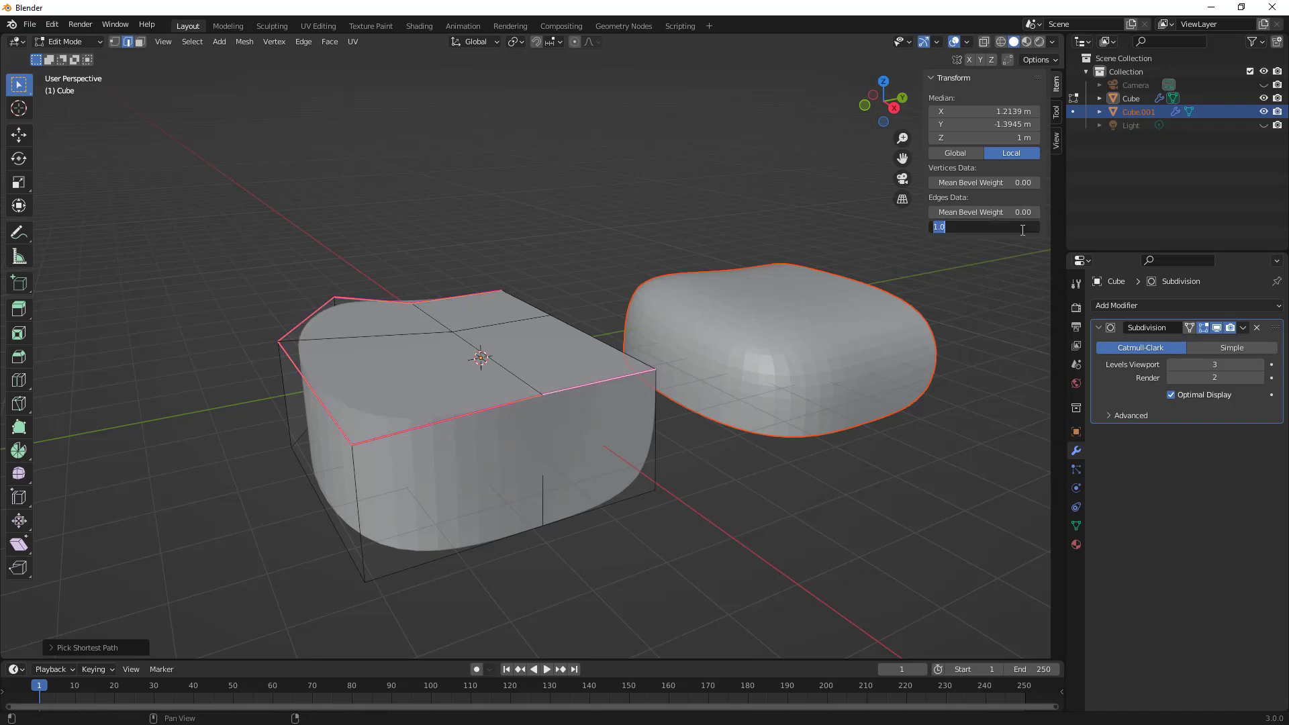
{"action": "type", "text": "0"}
{"action": "key", "text": "Return"}
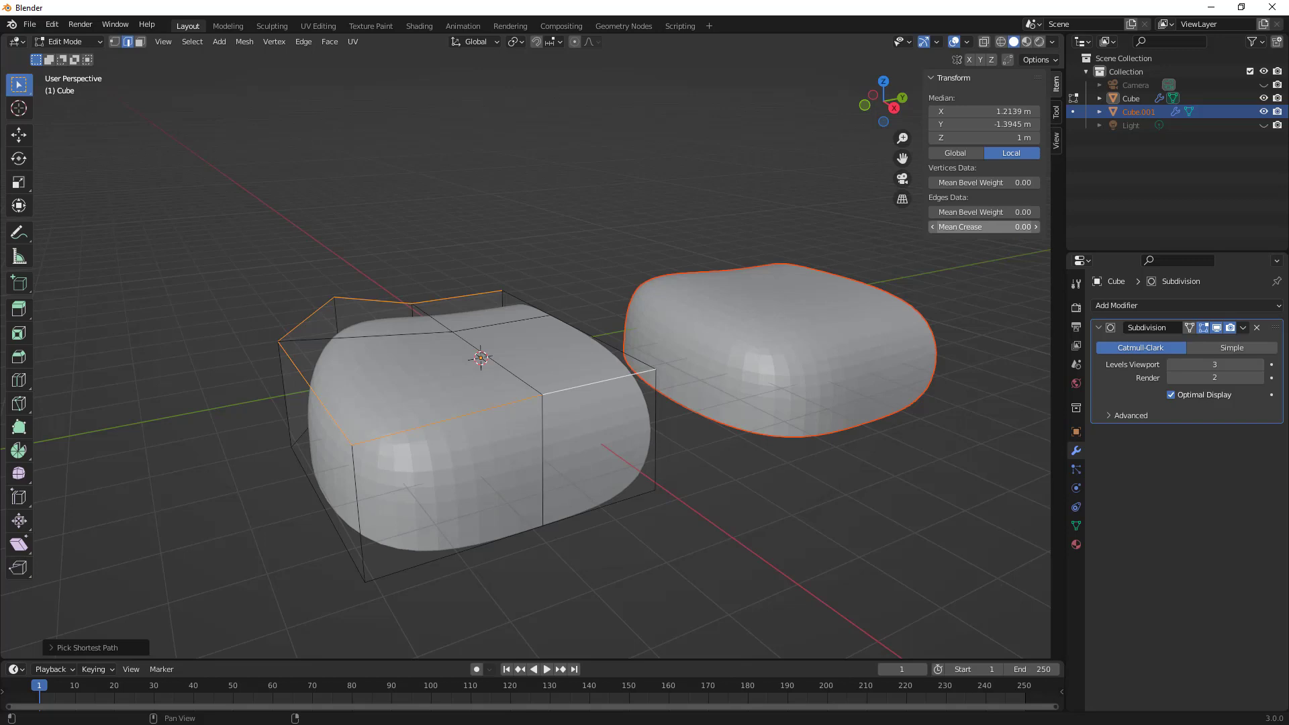
{"action": "left_click", "coordinate": [1022, 229]}
{"action": "key", "text": "BackSpace"}
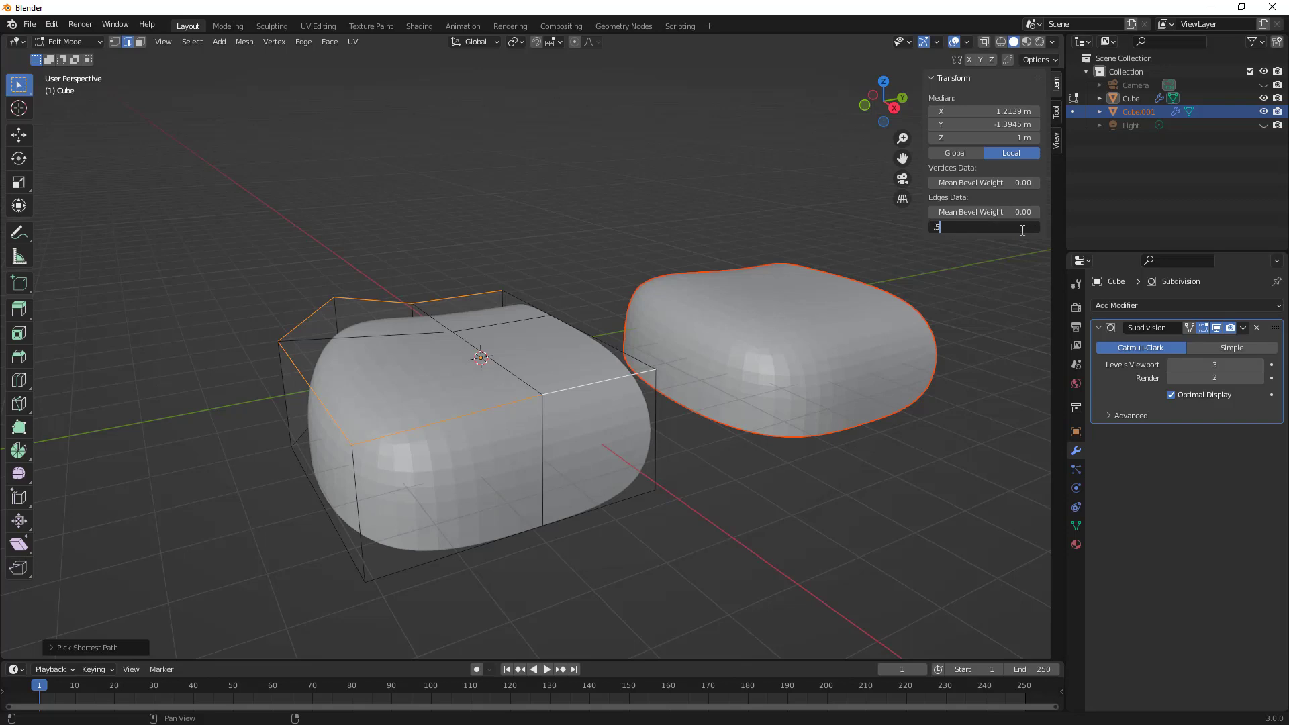
{"action": "key", "text": "Return"}
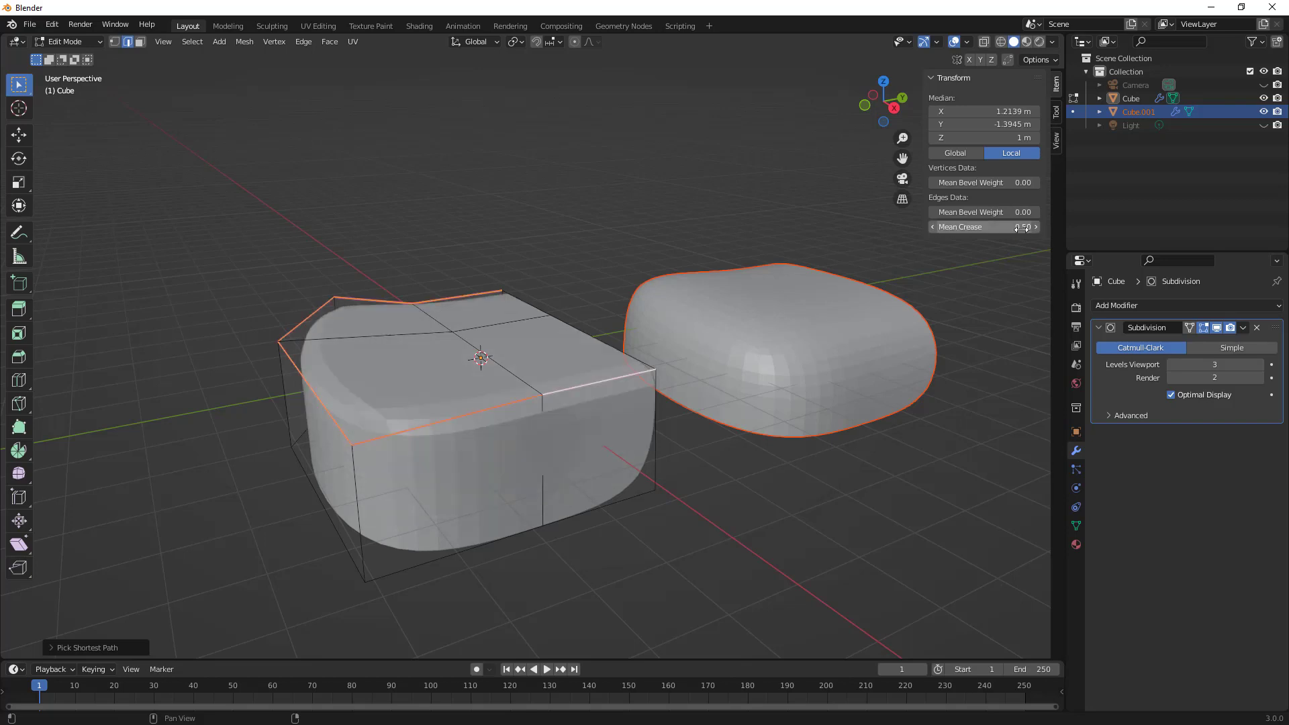
- Return the Mean Crease of the selected top edges to 0.75
{"action": "left_click", "coordinate": [1022, 228]}
{"action": "key", "text": "BackSpace"}
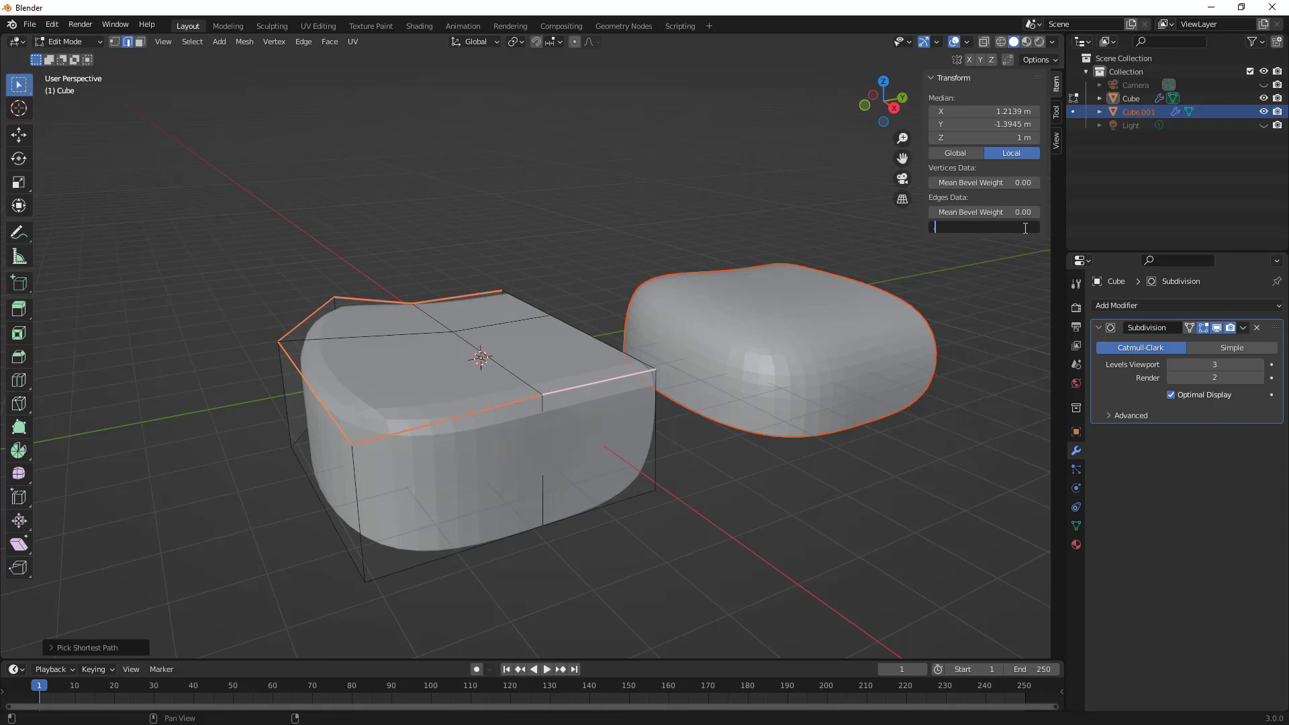
{"action": "key", "text": "Return"}
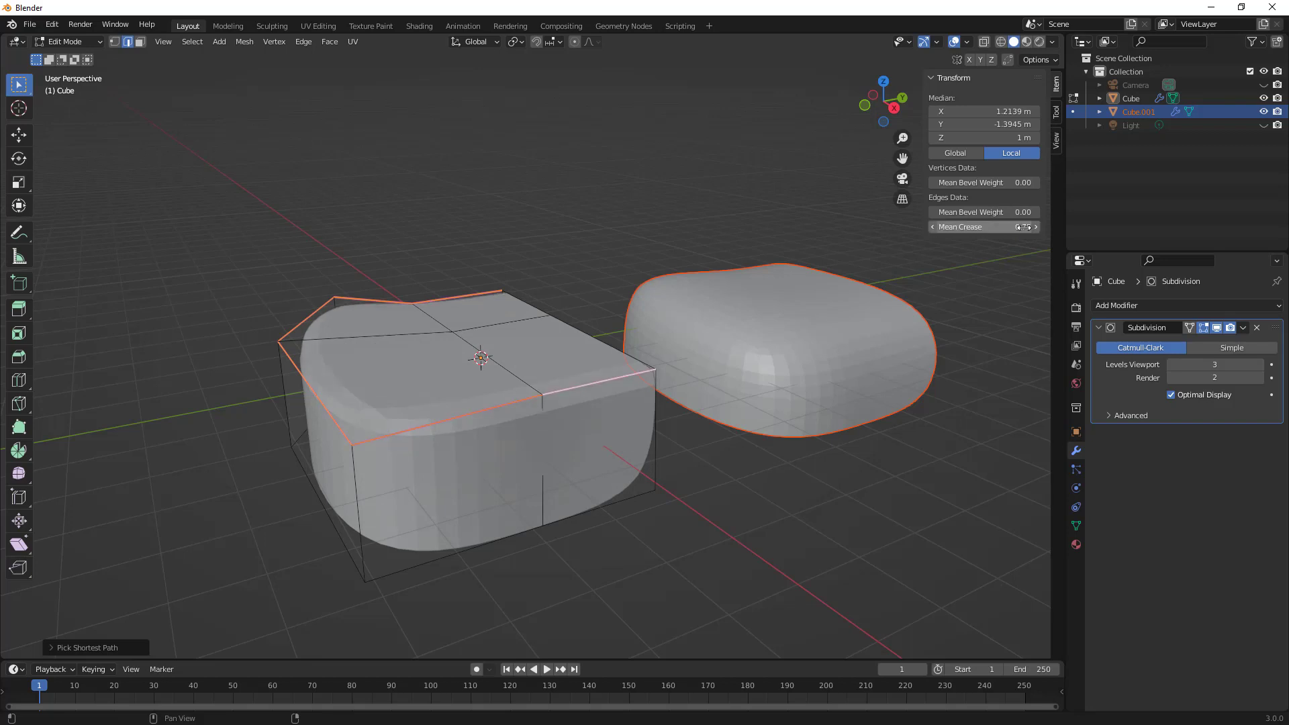
- Raise the viewport levels of the original mesh's Subdivision modifier to 6
{"action": "left_click", "coordinate": [1260, 365]}
{"action": "left_click", "coordinate": [1260, 364]}
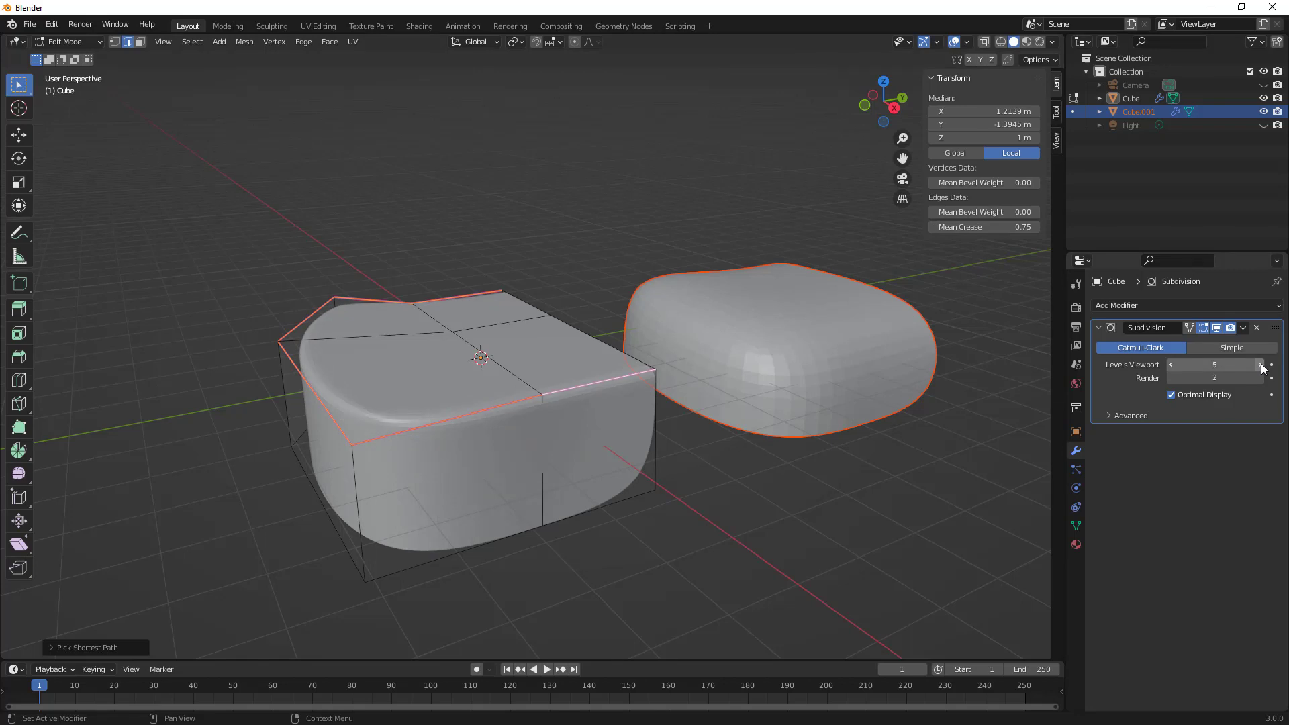
{"action": "left_click", "coordinate": [1260, 365]}
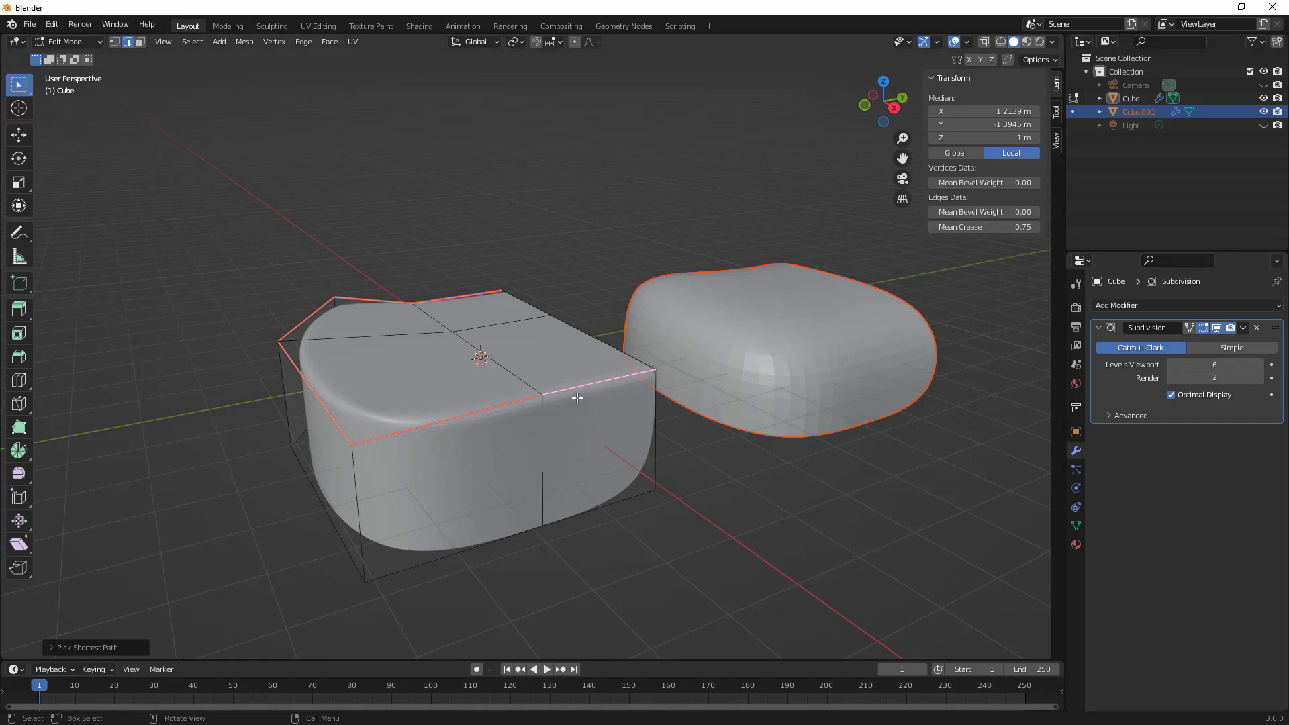
- View the creased shape from above and switch from Edit Mode to Object Mode
{"action": "middle_click_drag", "start_coordinate": [579, 399], "coordinate": [528, 400]}
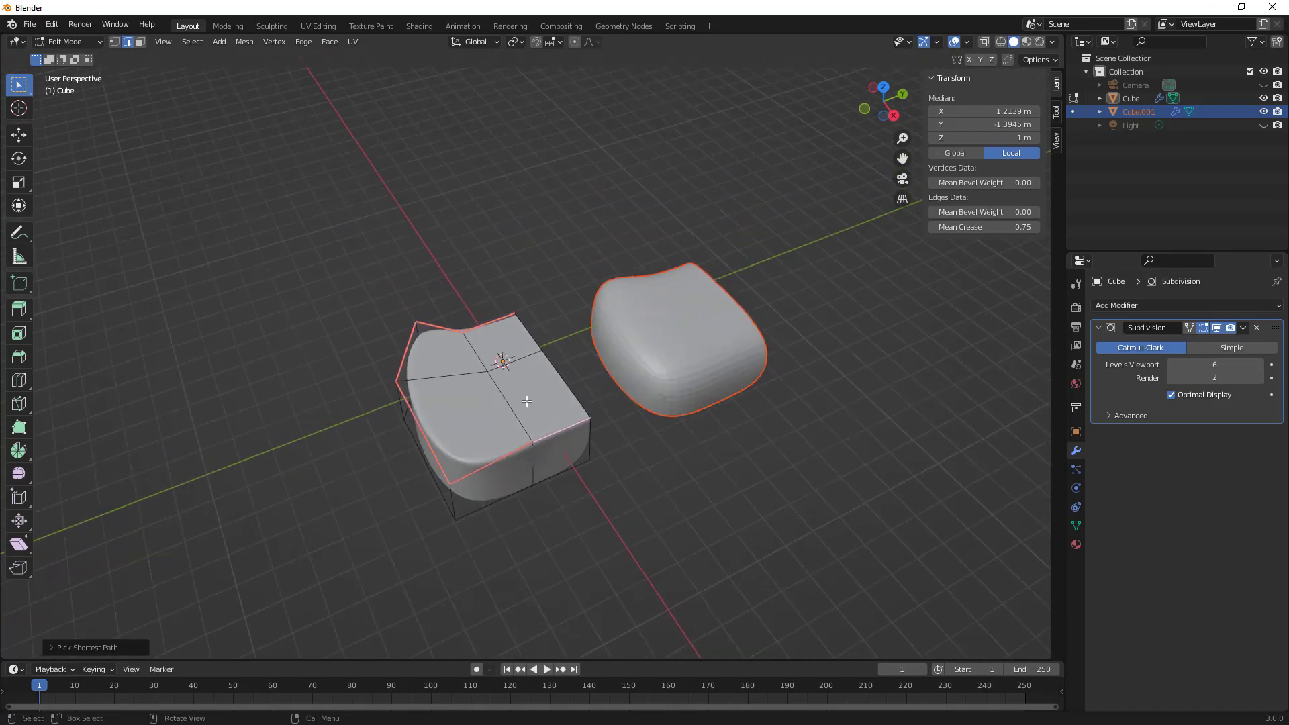
{"action": "left_click", "coordinate": [88, 41]}
{"action": "left_click", "coordinate": [76, 58]}
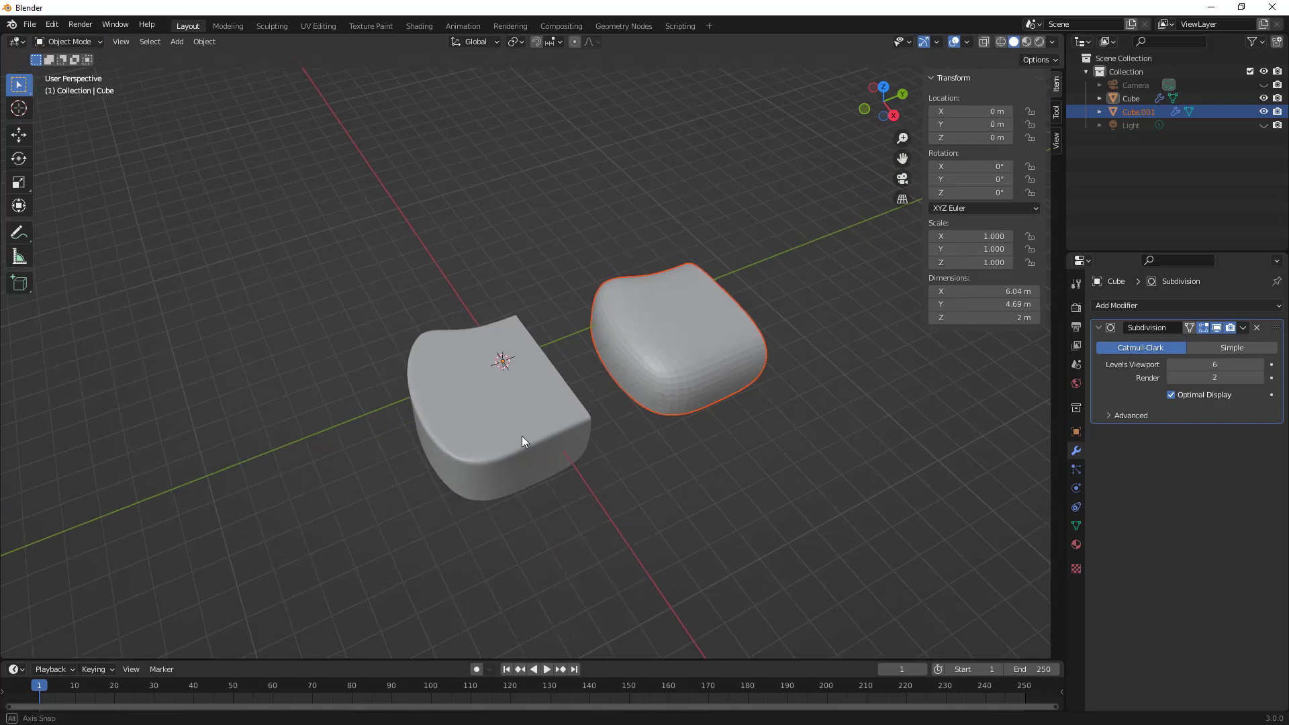
- Examine the creased shape beside the uncreased duplicate from several angles, comparing the sharpness of their top edges
{"action": "middle_click_drag", "start_coordinate": [522, 436], "coordinate": [507, 408]}
{"action": "right_click", "coordinate": [506, 408]}
{"action": "key", "text": "Escape"}
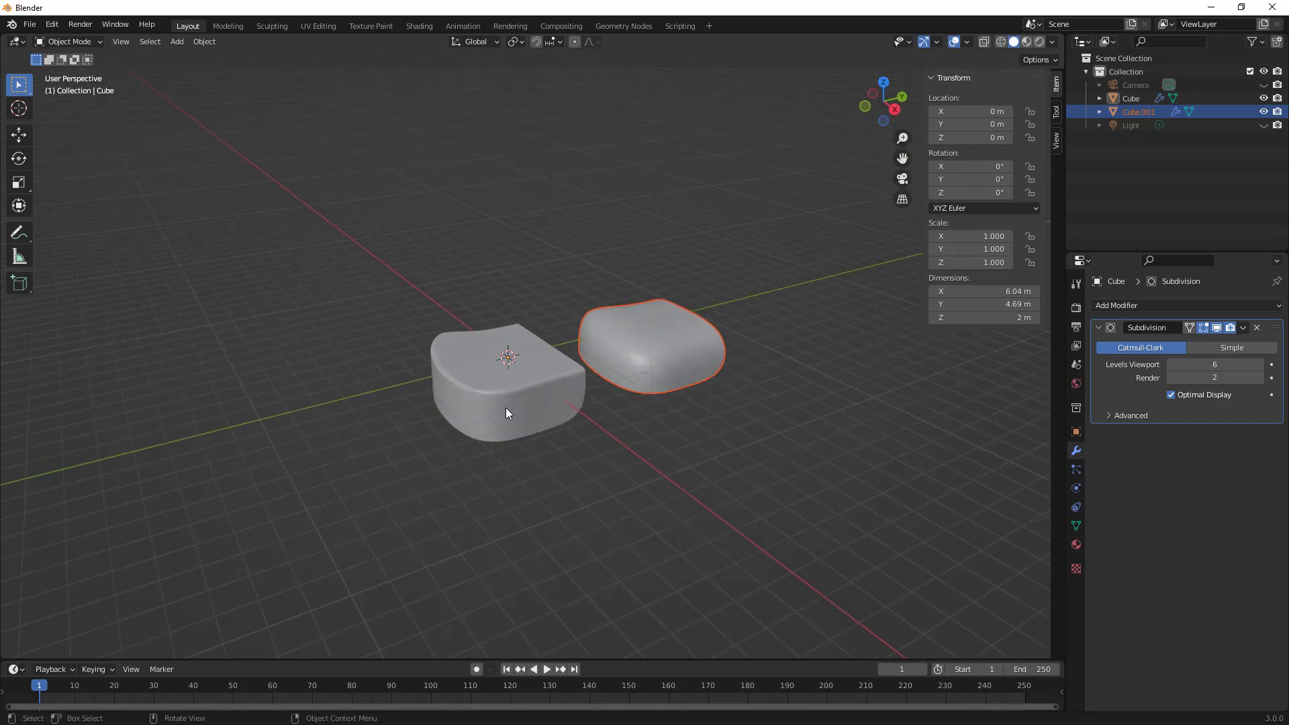
{"action": "scroll", "coordinate": [506, 385], "scroll_direction": "up", "scroll_amount": 2}
{"action": "scroll", "coordinate": [452, 428], "scroll_direction": "up", "scroll_amount": 1}
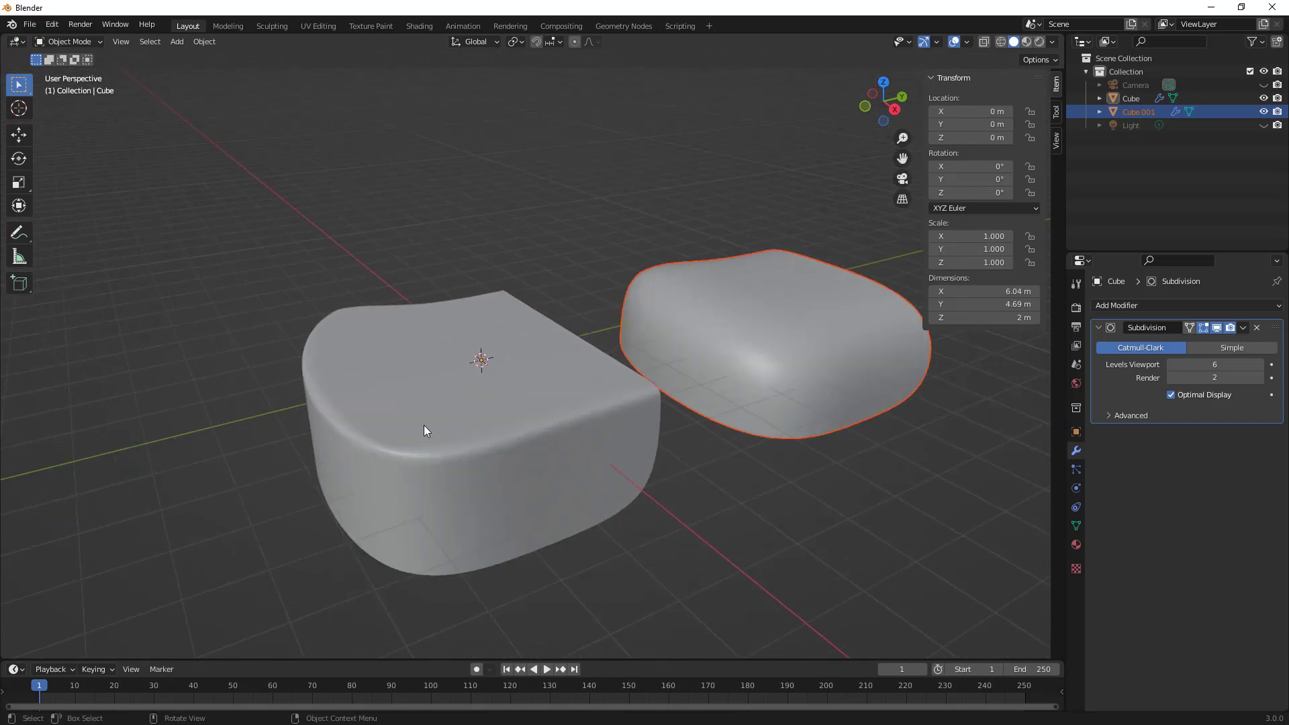
{"action": "middle_click_drag", "start_coordinate": [424, 425], "coordinate": [387, 423]}
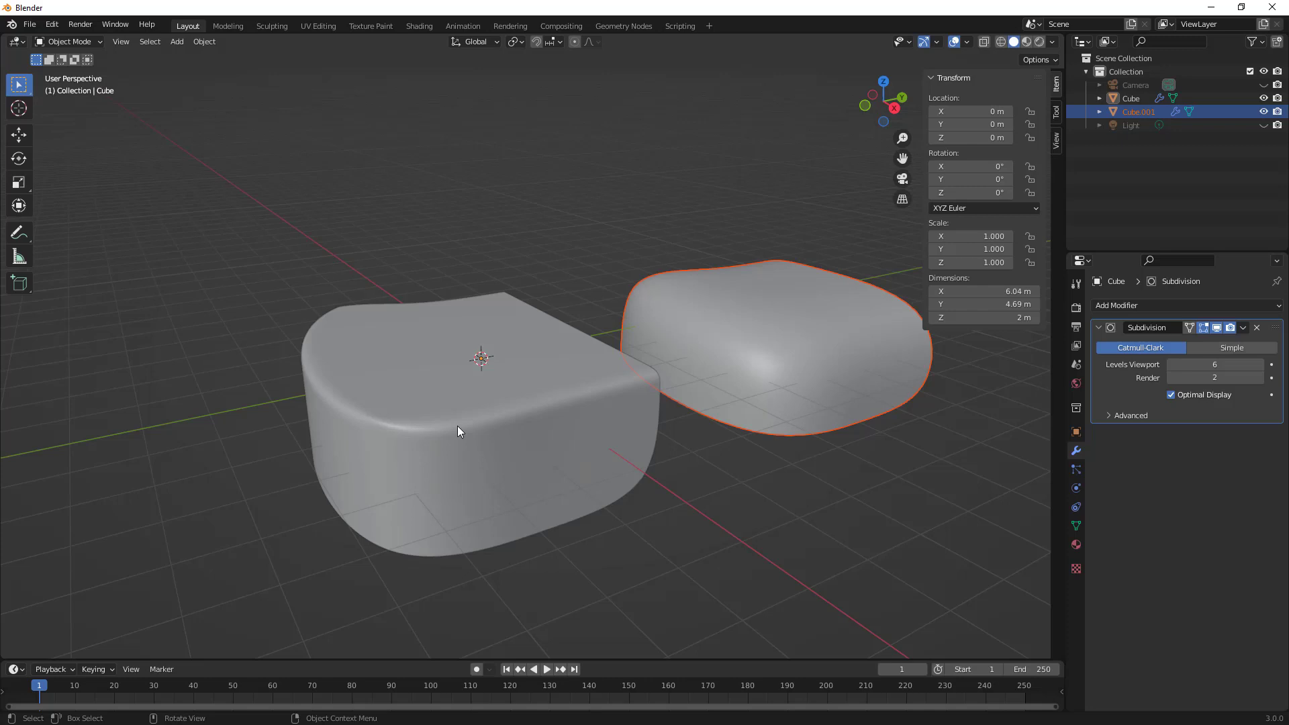
{"action": "middle_click_drag", "start_coordinate": [382, 426], "coordinate": [594, 457]}
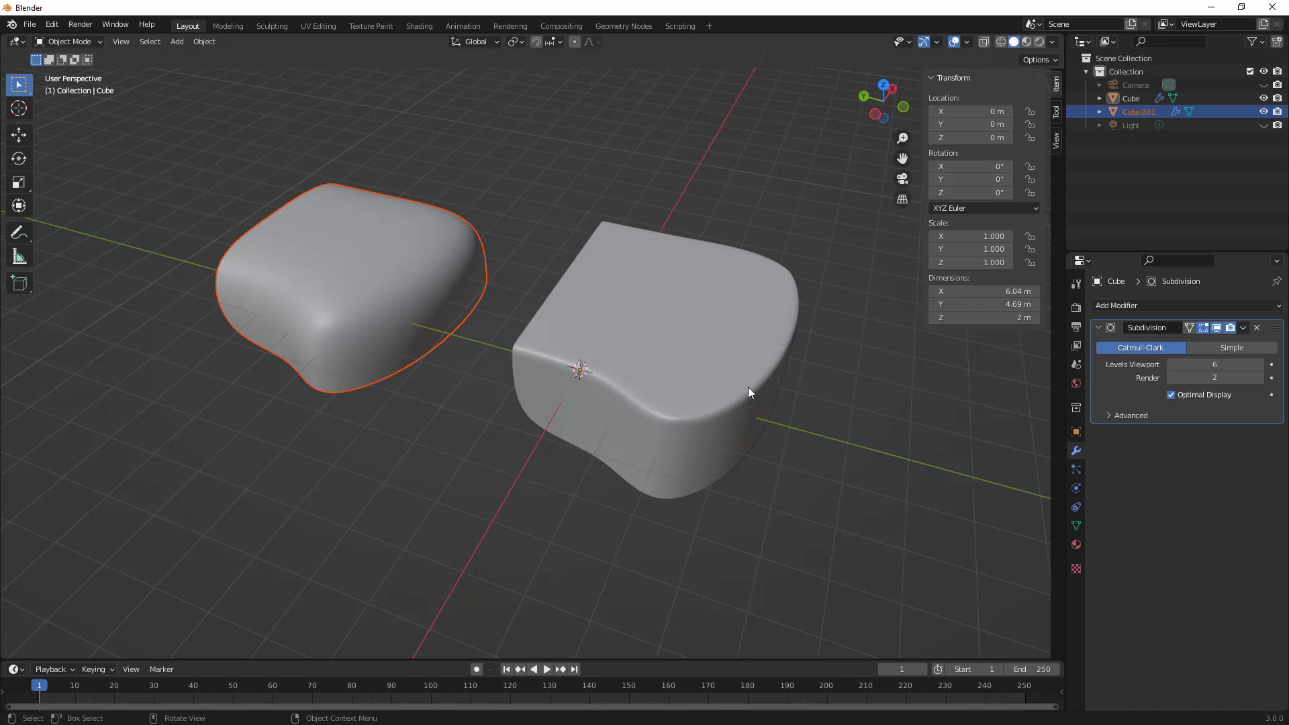
{"action": "mouse_move", "coordinate": [747, 386]}
{"action": "middle_mouse_down"}
{"action": "mouse_move", "coordinate": [665, 369]}
{"action": "mouse_move", "coordinate": [756, 372]}
{"action": "middle_mouse_up"}
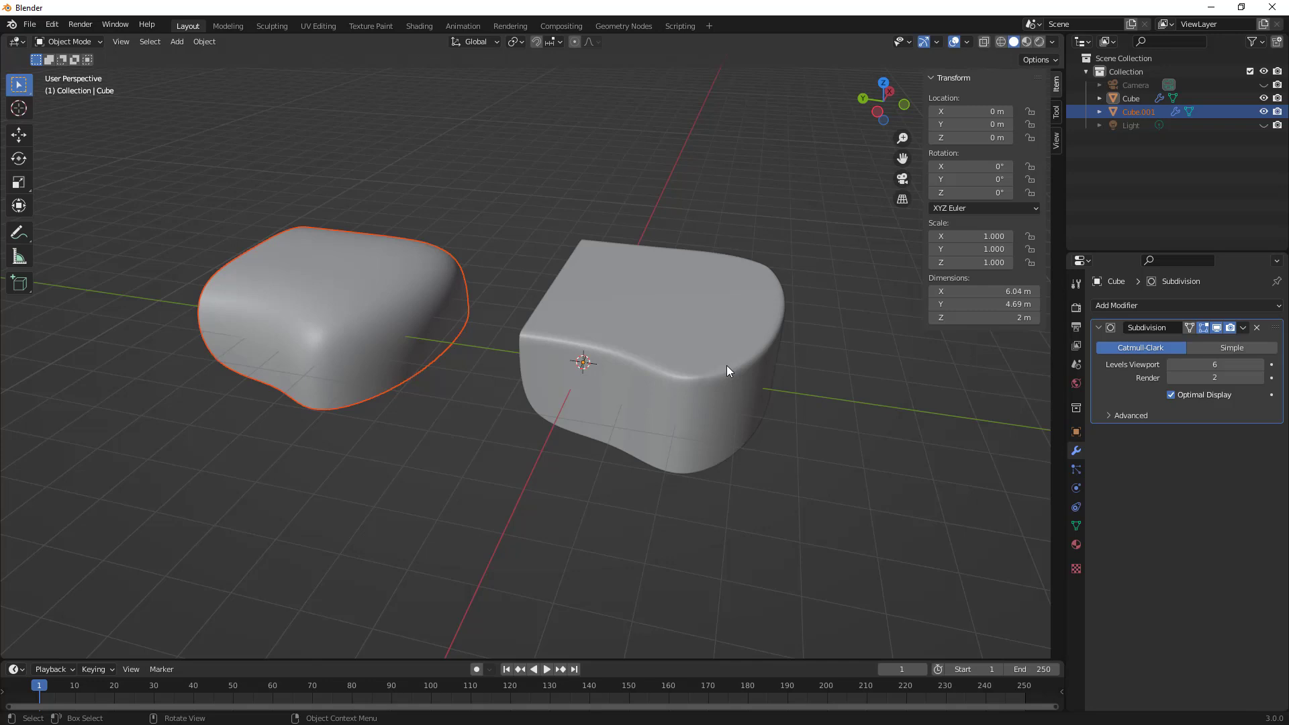
{"action": "middle_click_drag", "start_coordinate": [726, 365], "coordinate": [688, 369]}
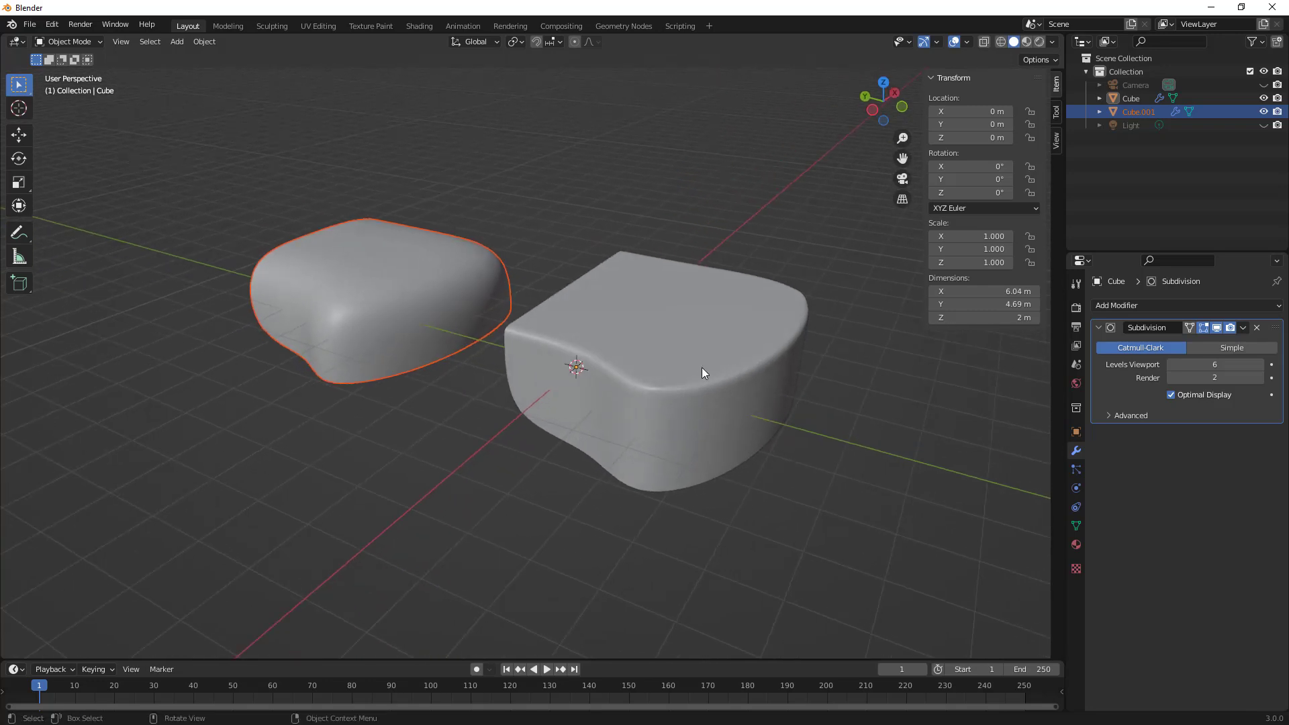
- Select the uncreased duplicate and switch it to Edit Mode
{"action": "left_click", "coordinate": [423, 284]}
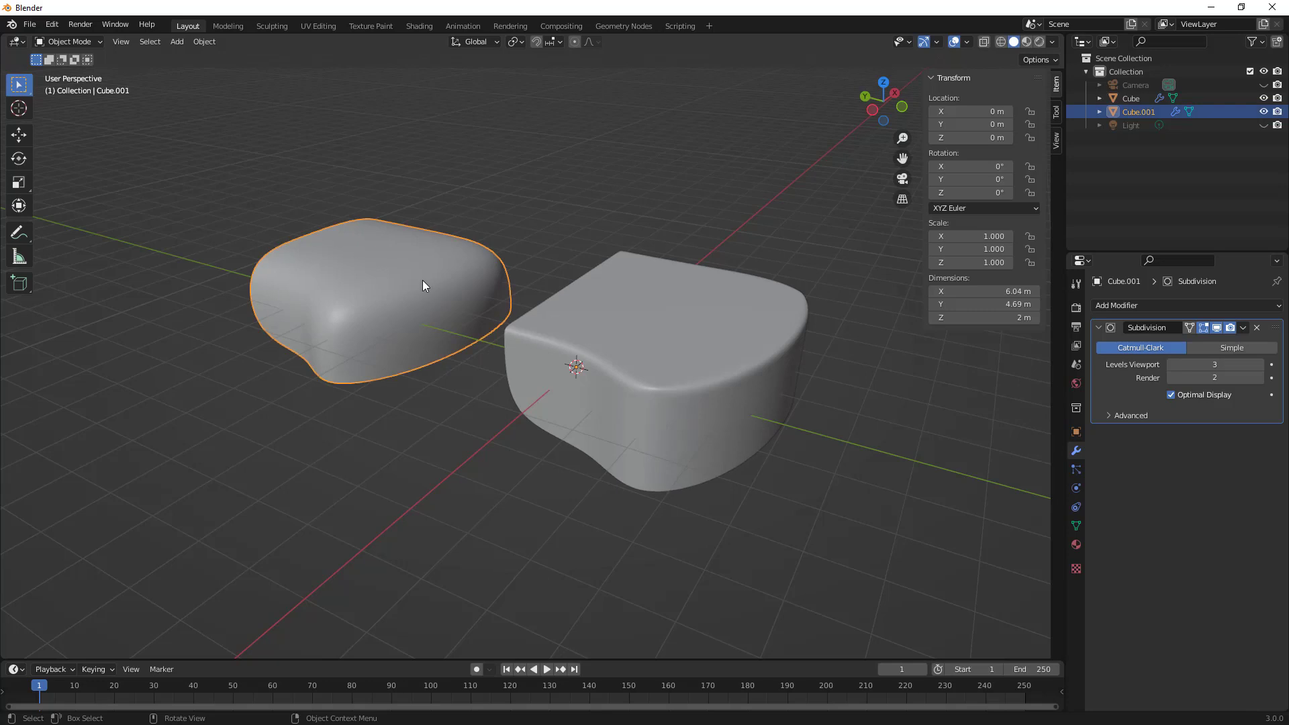
{"action": "left_click", "coordinate": [85, 44]}
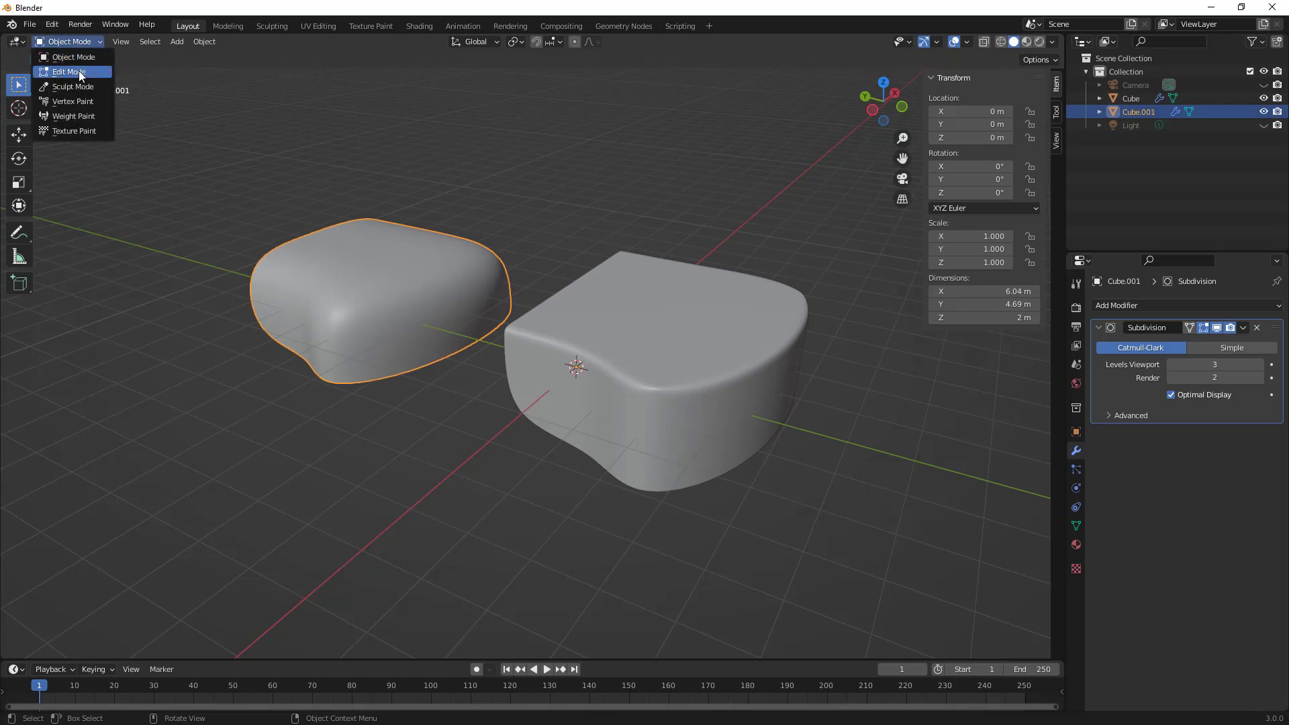
{"action": "left_click", "coordinate": [78, 70]}
{"action": "key", "text": "Tab"}
{"action": "key", "text": "Tab"}
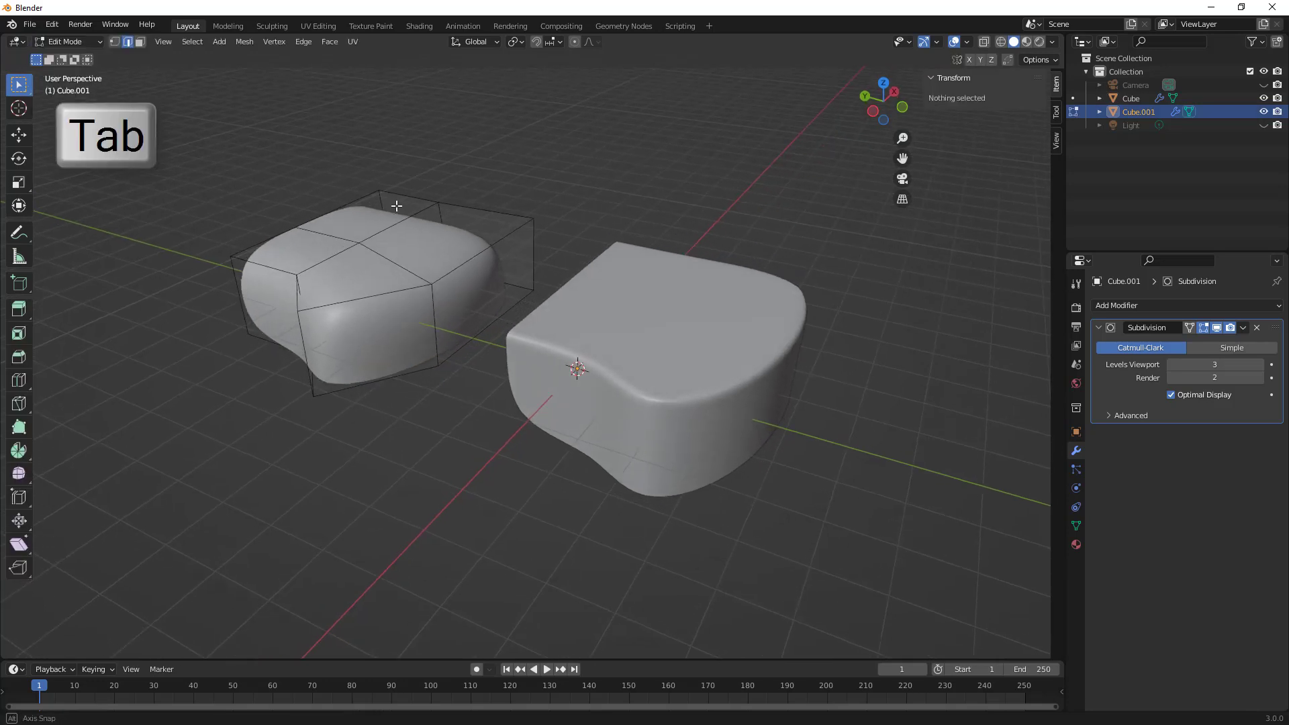
- Add a horizontal loop cut around the duplicate's sides and slide it up close beneath the top edge
{"action": "middle_click_drag", "start_coordinate": [391, 208], "coordinate": [396, 209]}
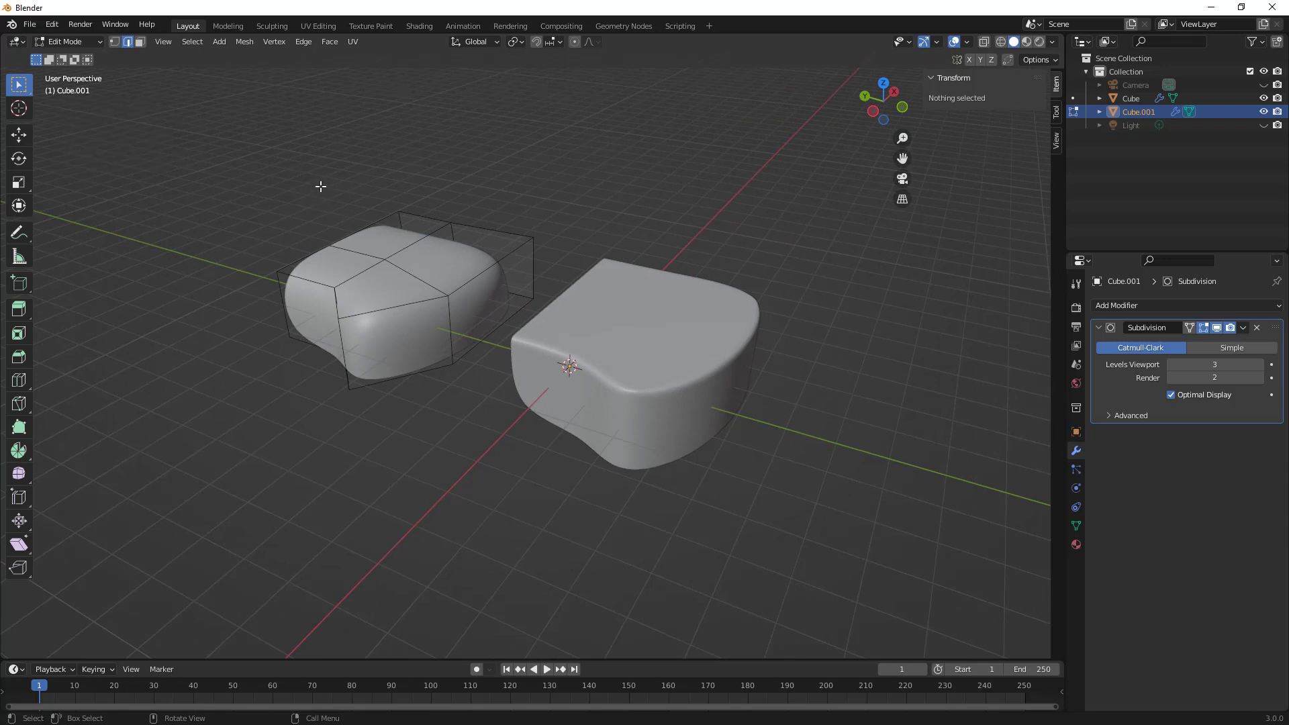
{"action": "left_click", "coordinate": [302, 42]}
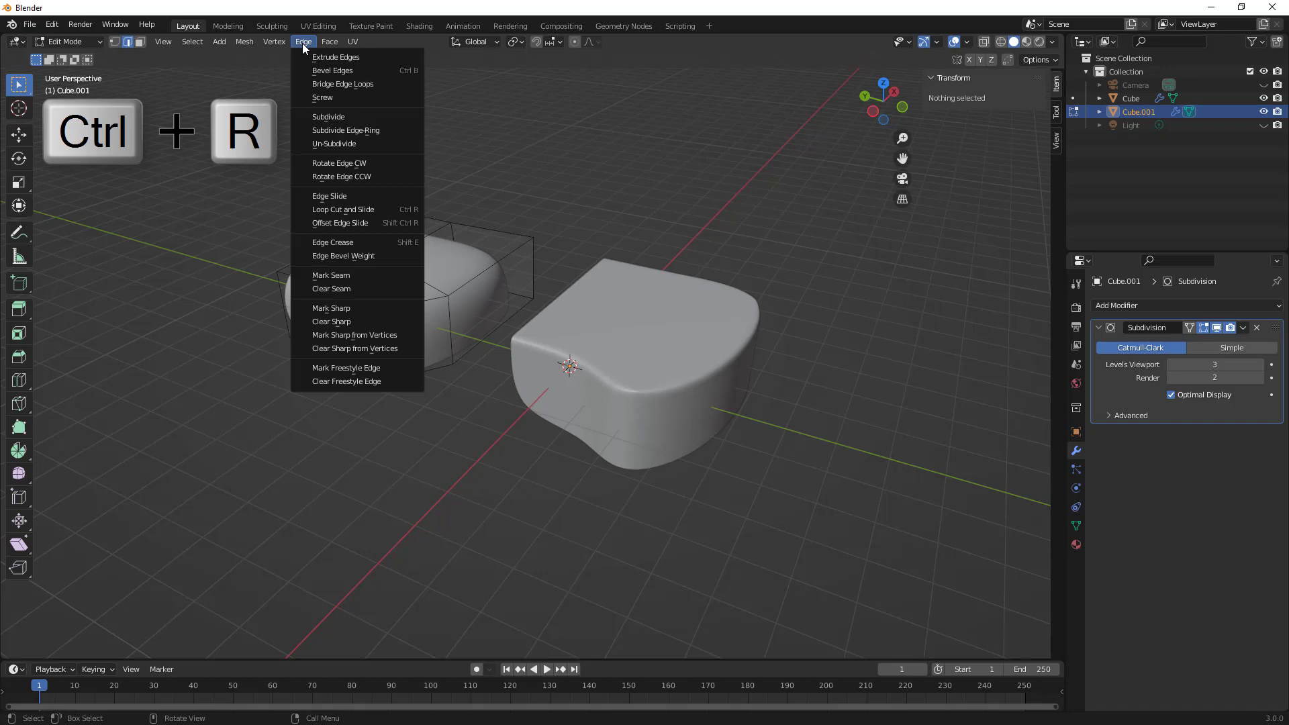
{"action": "left_click", "coordinate": [377, 210]}
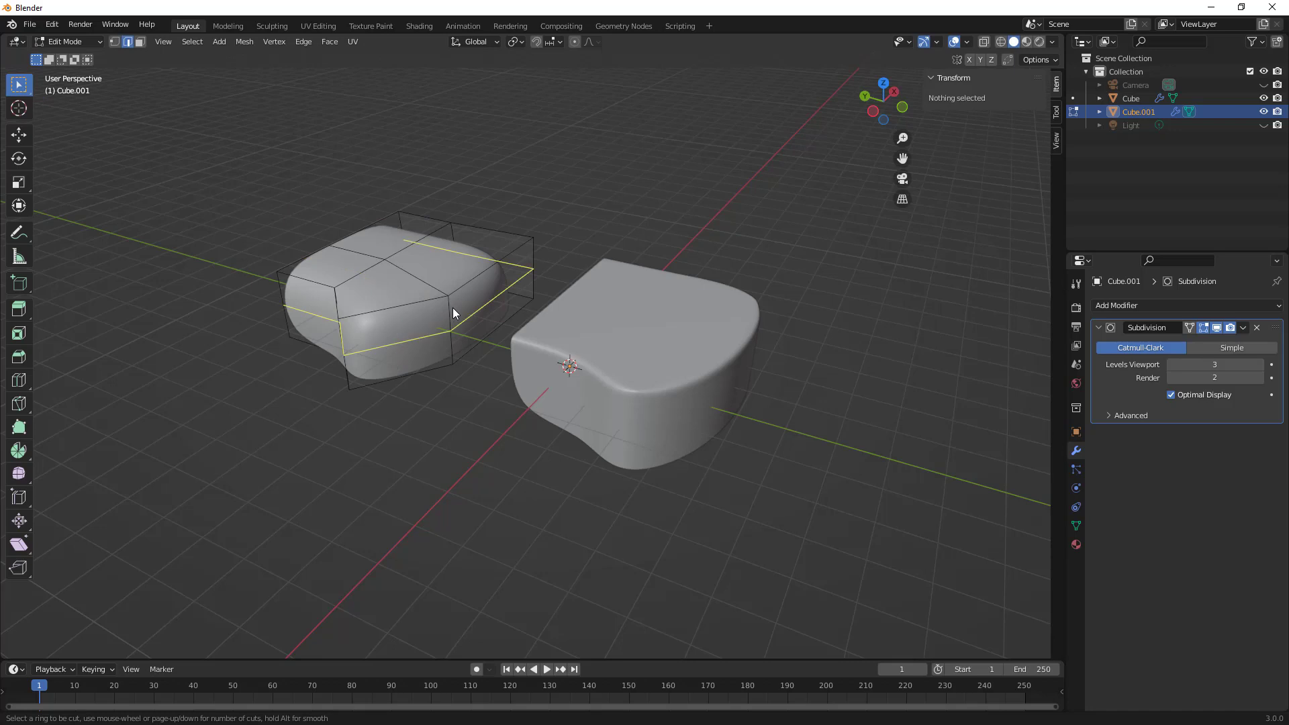
{"action": "left_click", "coordinate": [435, 320]}
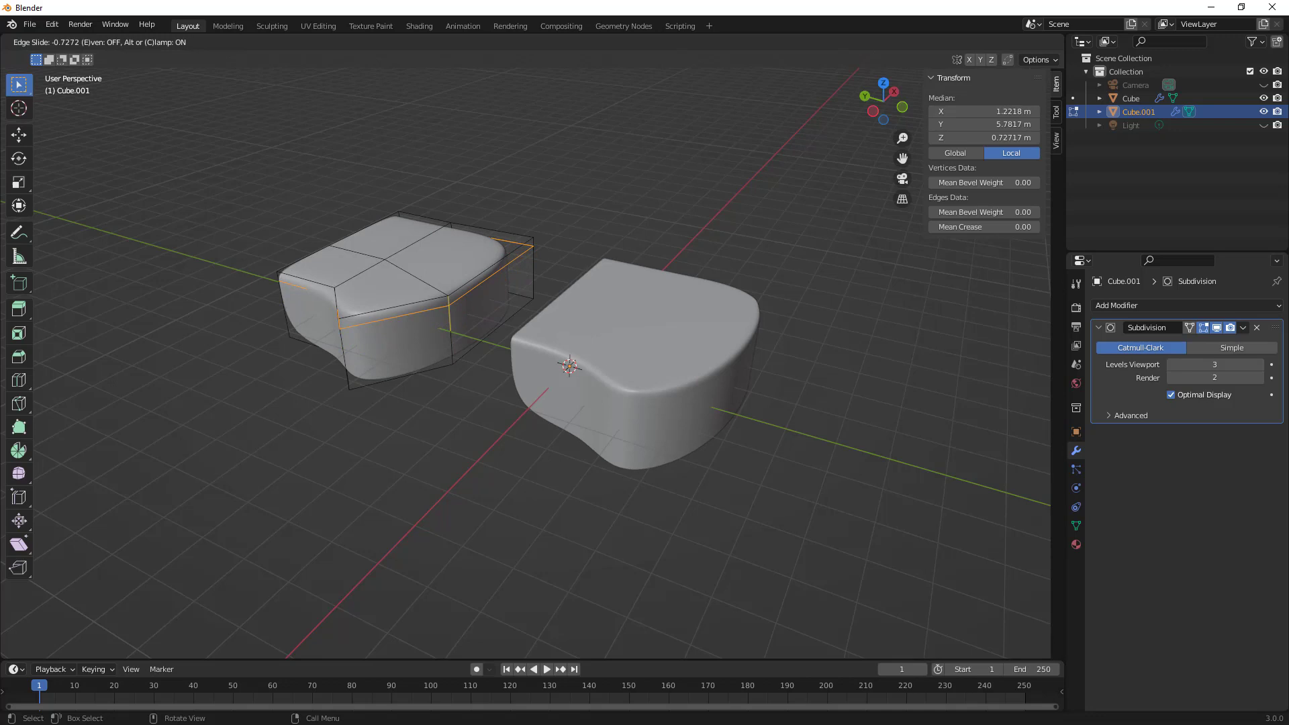
{"action": "left_click", "coordinate": [450, 282]}
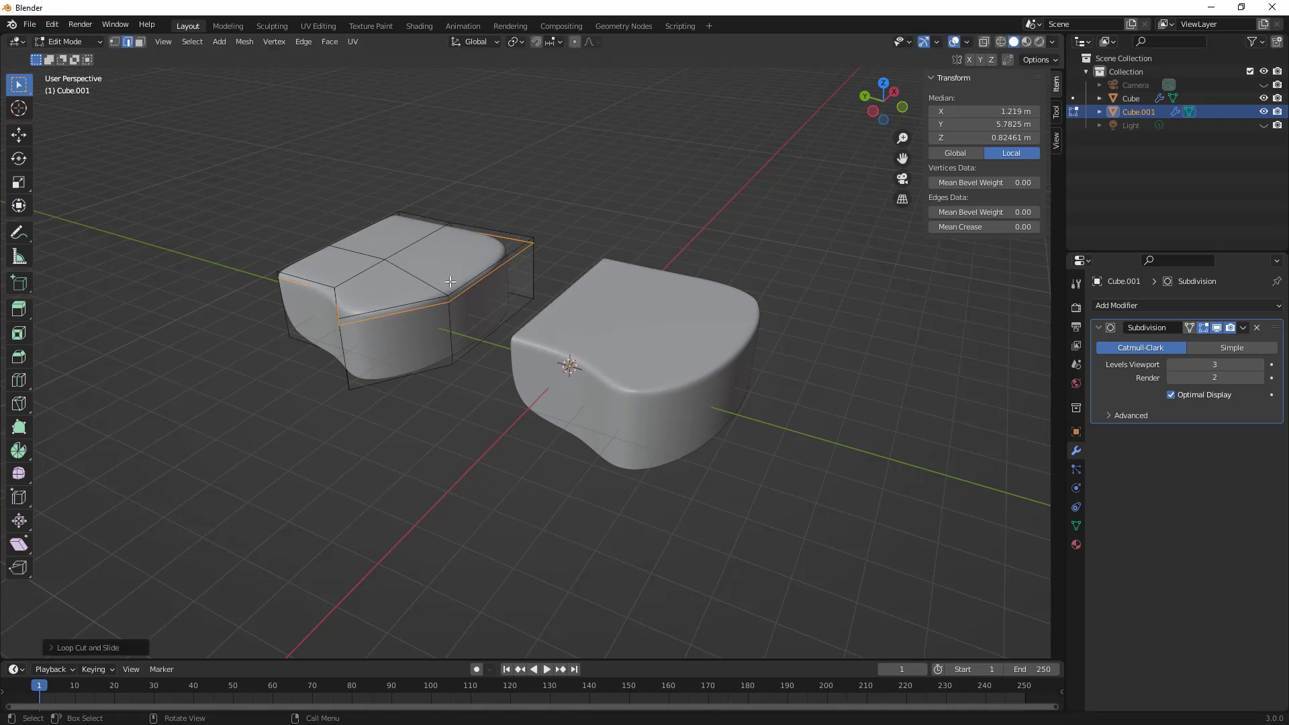
{"action": "left_click", "coordinate": [311, 46]}
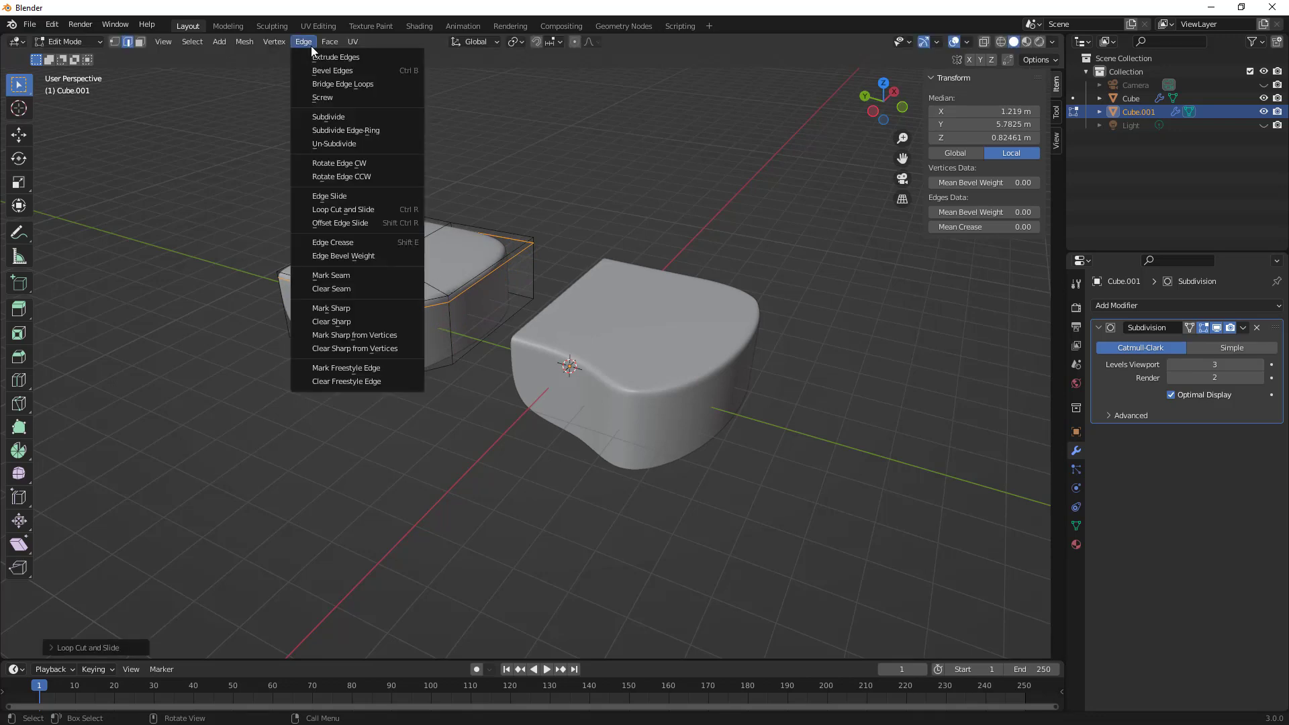
{"action": "left_click", "coordinate": [355, 209]}
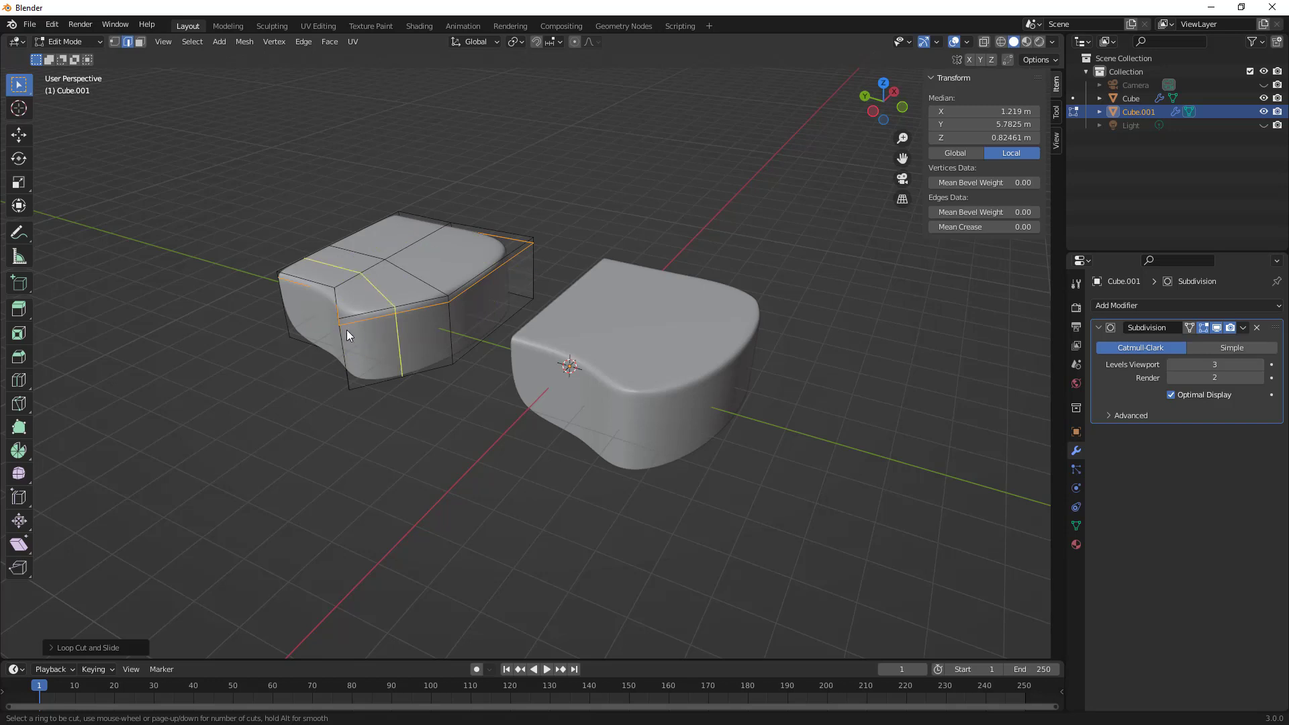
{"action": "key", "text": "Escape"}
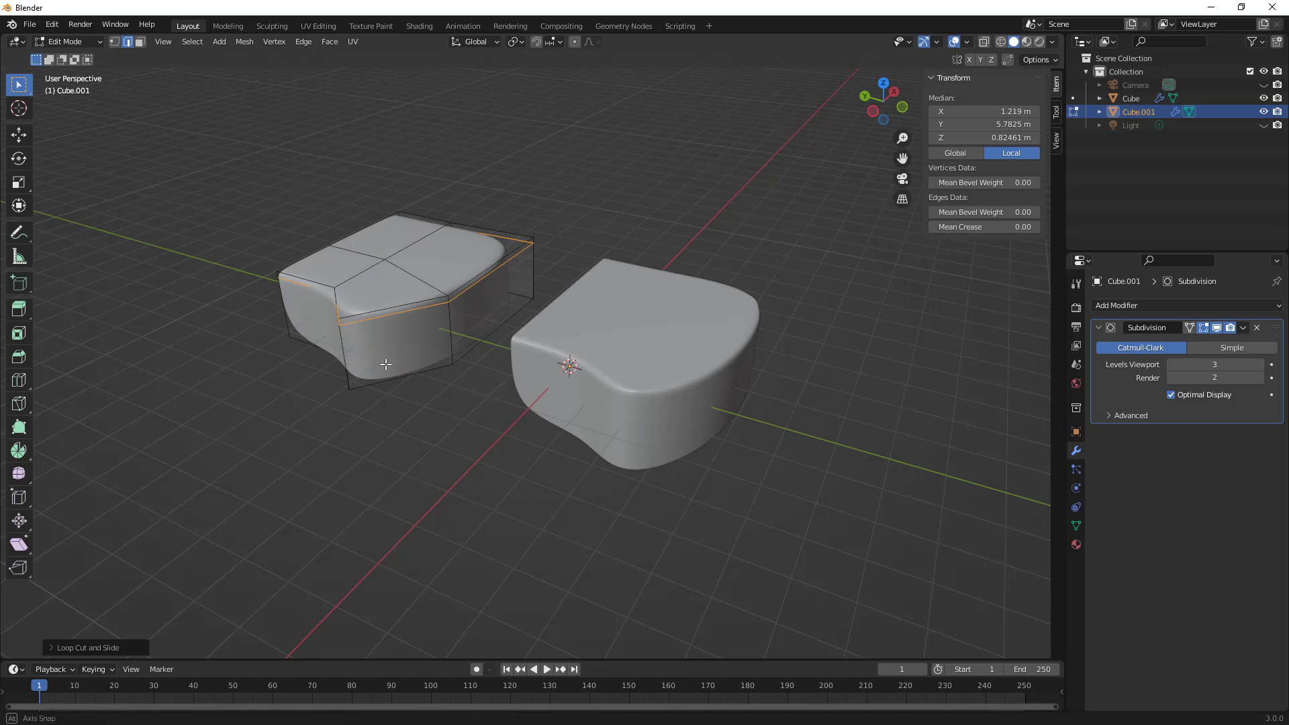
- In vertex selection with nothing selected, use Knife to cut a line just inside the concave edge of the duplicate's top face, around to the next corner
{"action": "middle_click_drag", "start_coordinate": [384, 365], "coordinate": [373, 337]}
{"action": "scroll", "coordinate": [401, 313], "scroll_direction": "up", "scroll_amount": 2}
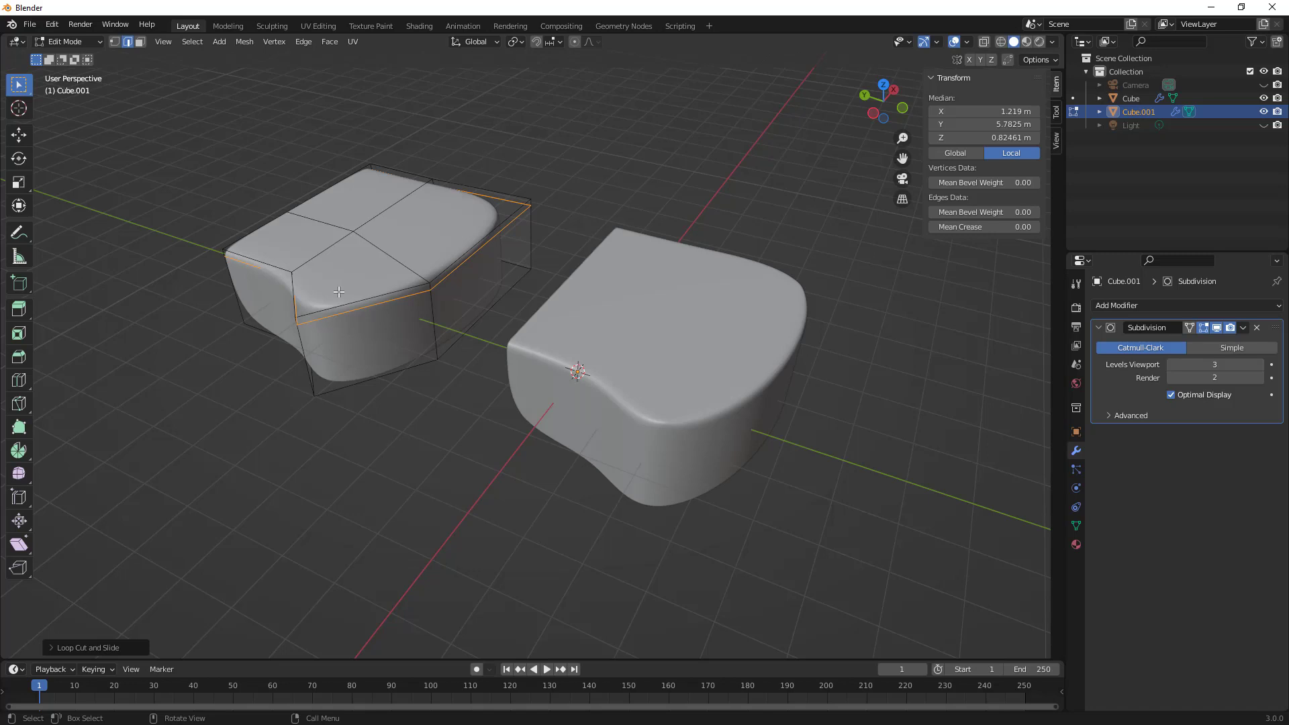
{"action": "left_click", "coordinate": [111, 44]}
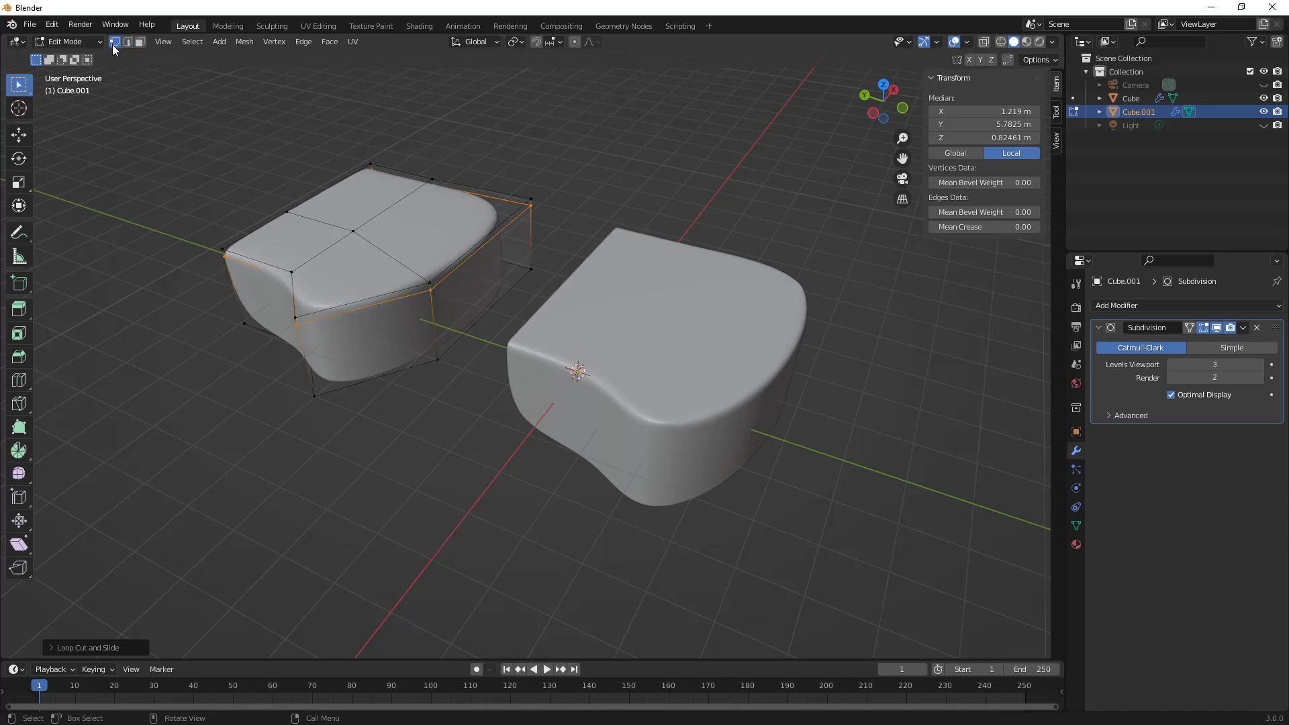
{"action": "left_click", "coordinate": [139, 269]}
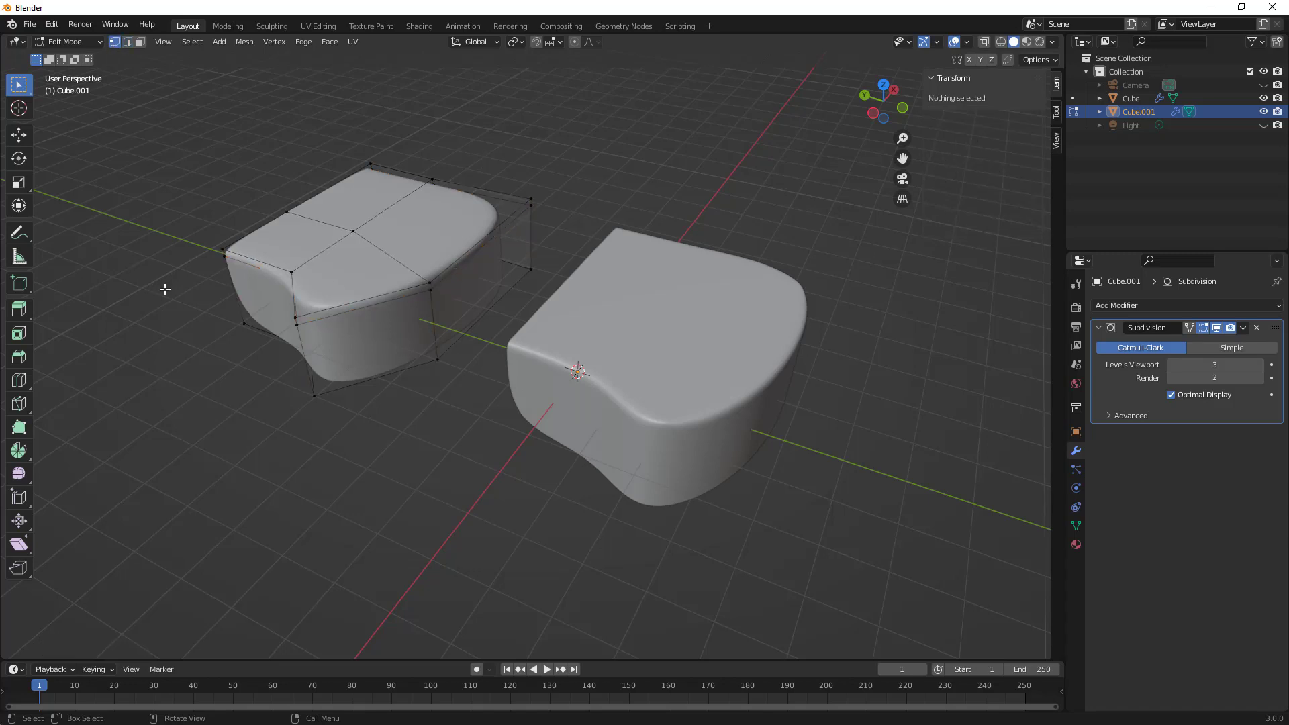
{"action": "key", "text": "k"}
{"action": "left_click", "coordinate": [20, 403]}
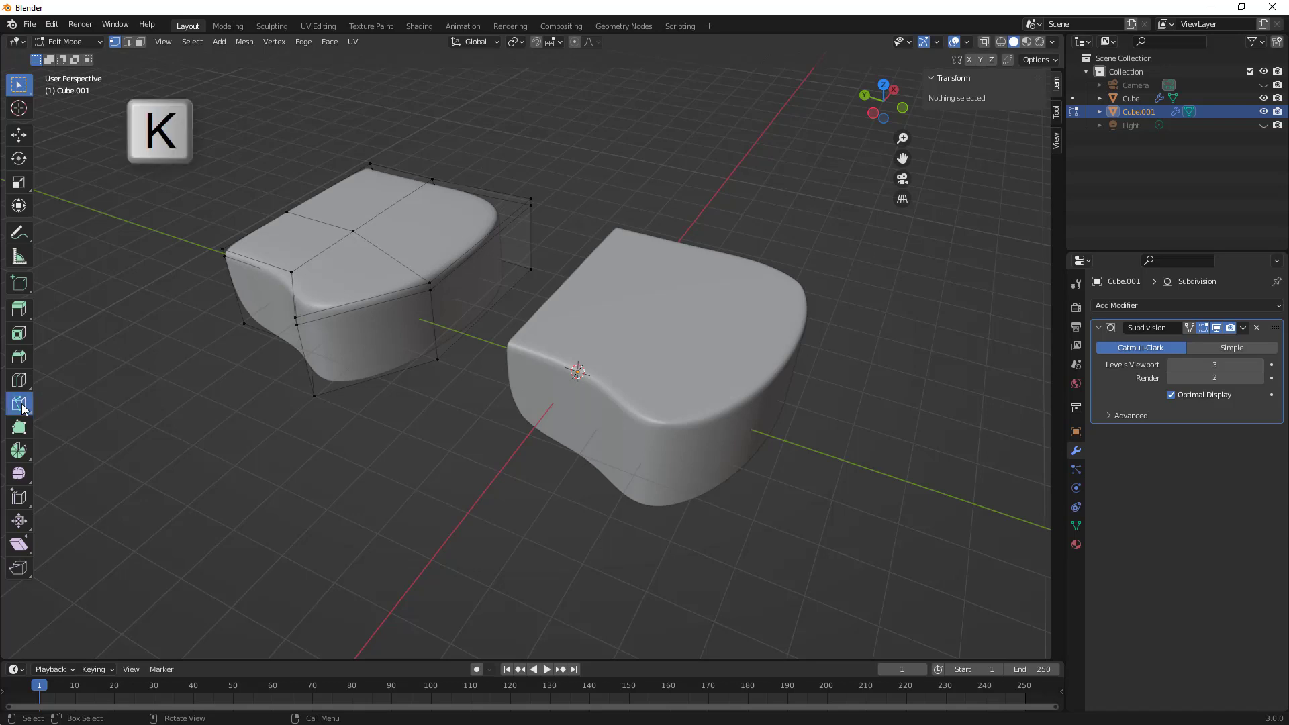
{"action": "left_click", "coordinate": [231, 245]}
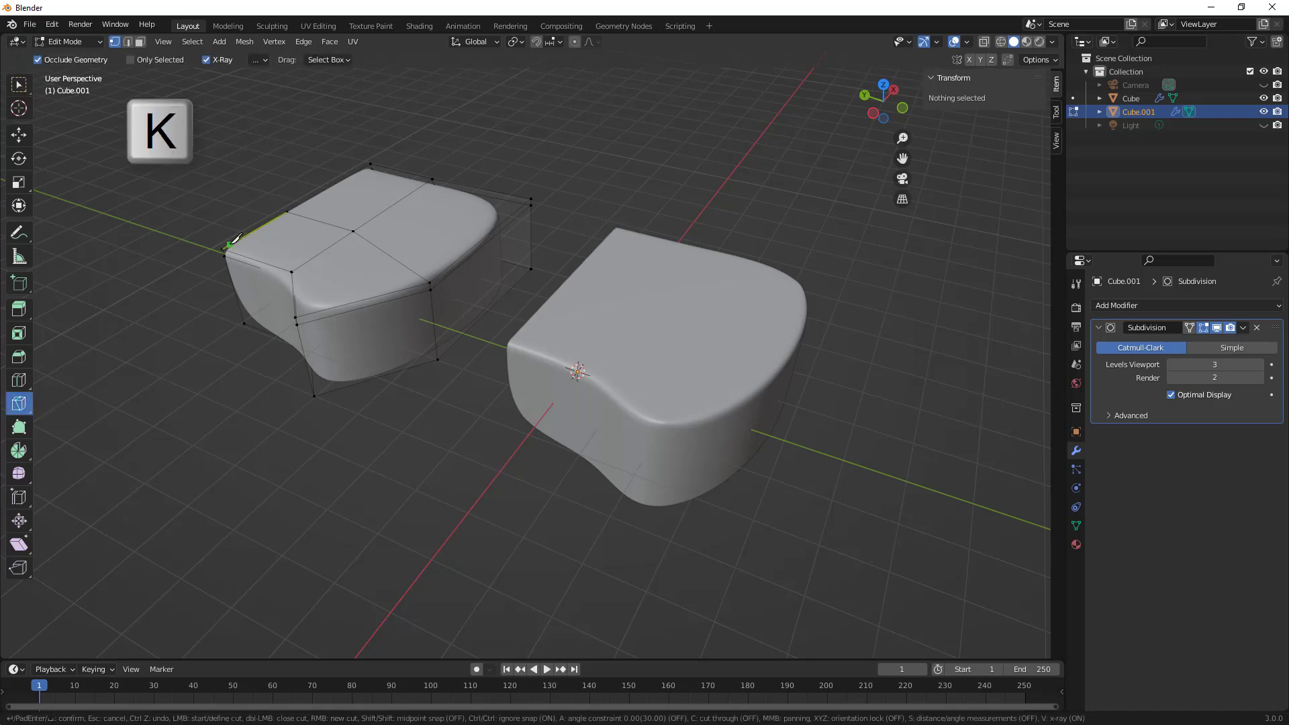
{"action": "left_click", "coordinate": [301, 266]}
{"action": "scroll", "coordinate": [312, 308], "scroll_direction": "up", "scroll_amount": 3}
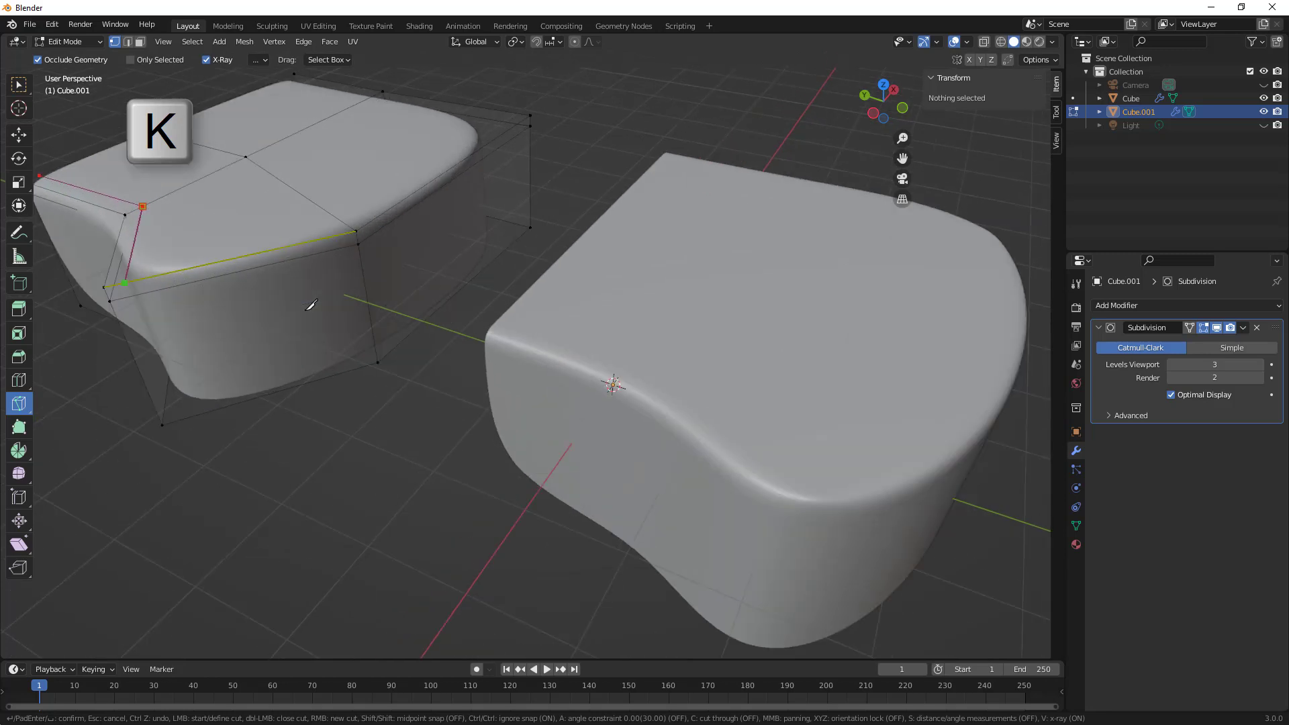
{"action": "left_click", "coordinate": [124, 271]}
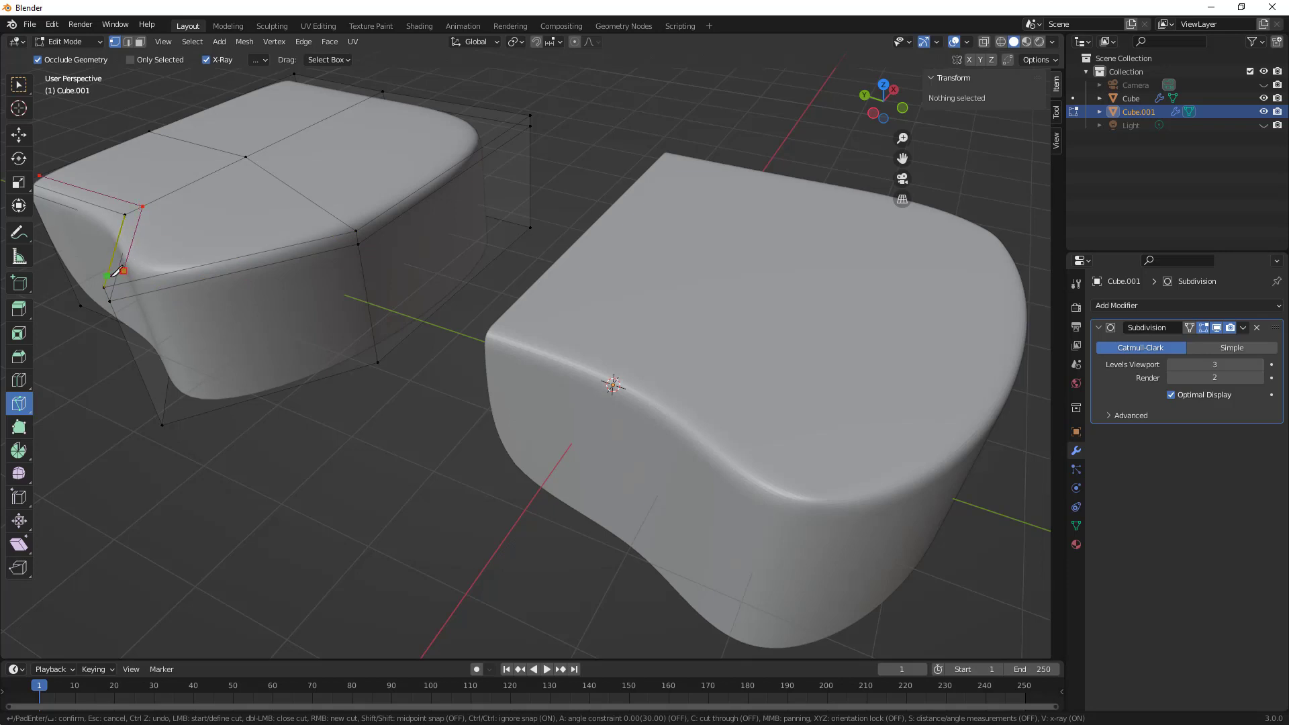
- Knife from the inset corner to the outer corner vertex, and start a new cut from the inset corner along the adjacent edge to the diagonal edge
{"action": "left_click", "coordinate": [103, 288]}
{"action": "right_click", "coordinate": [124, 267]}
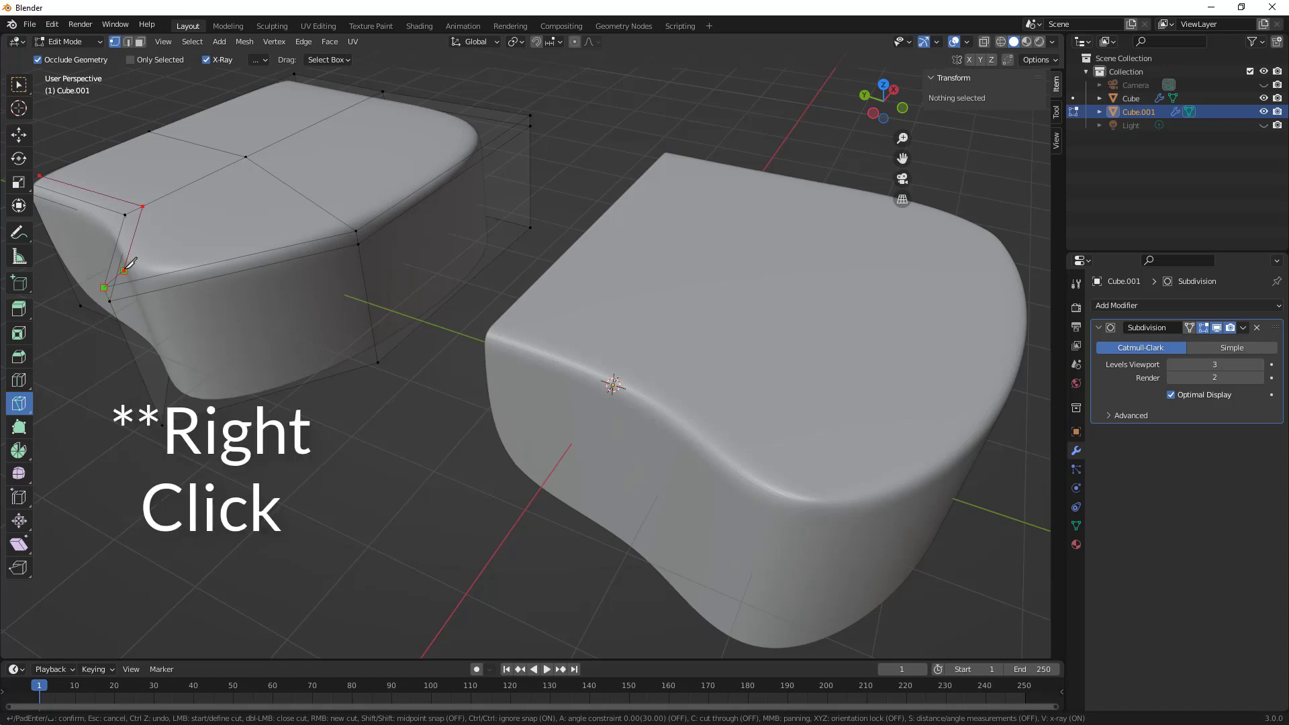
{"action": "left_click", "coordinate": [125, 268]}
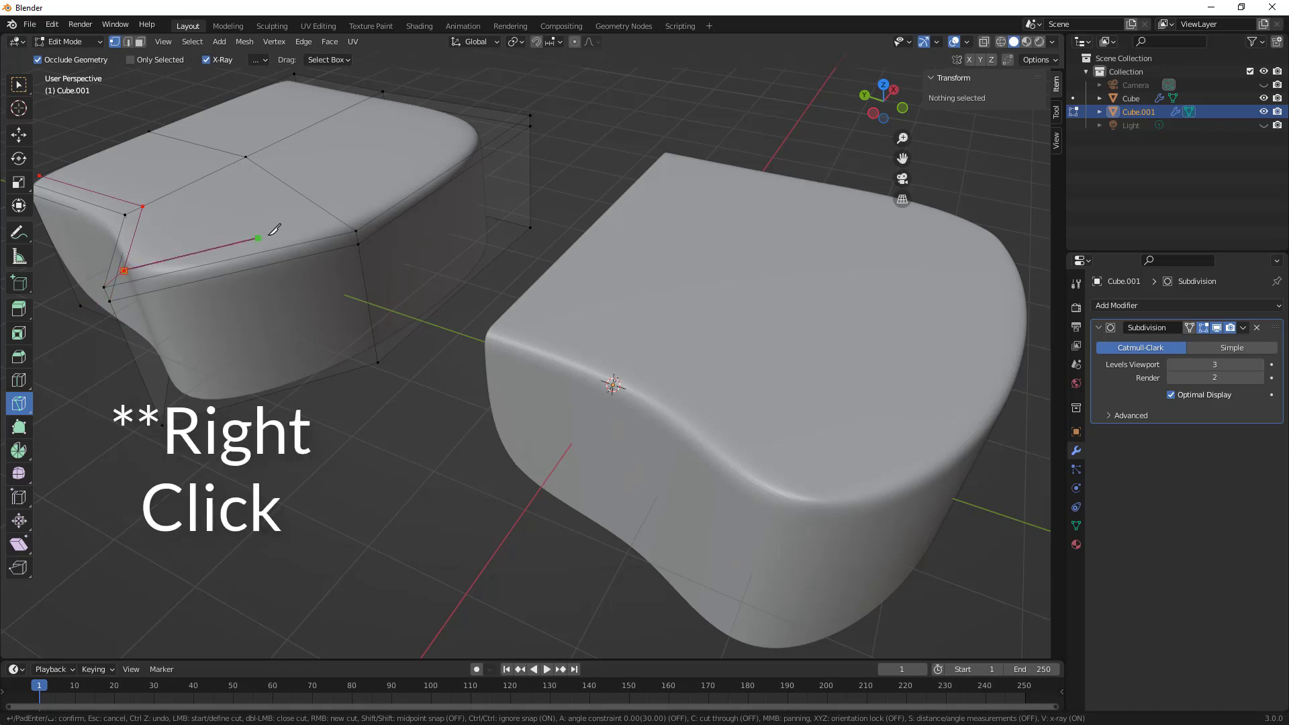
{"action": "left_click", "coordinate": [342, 220]}
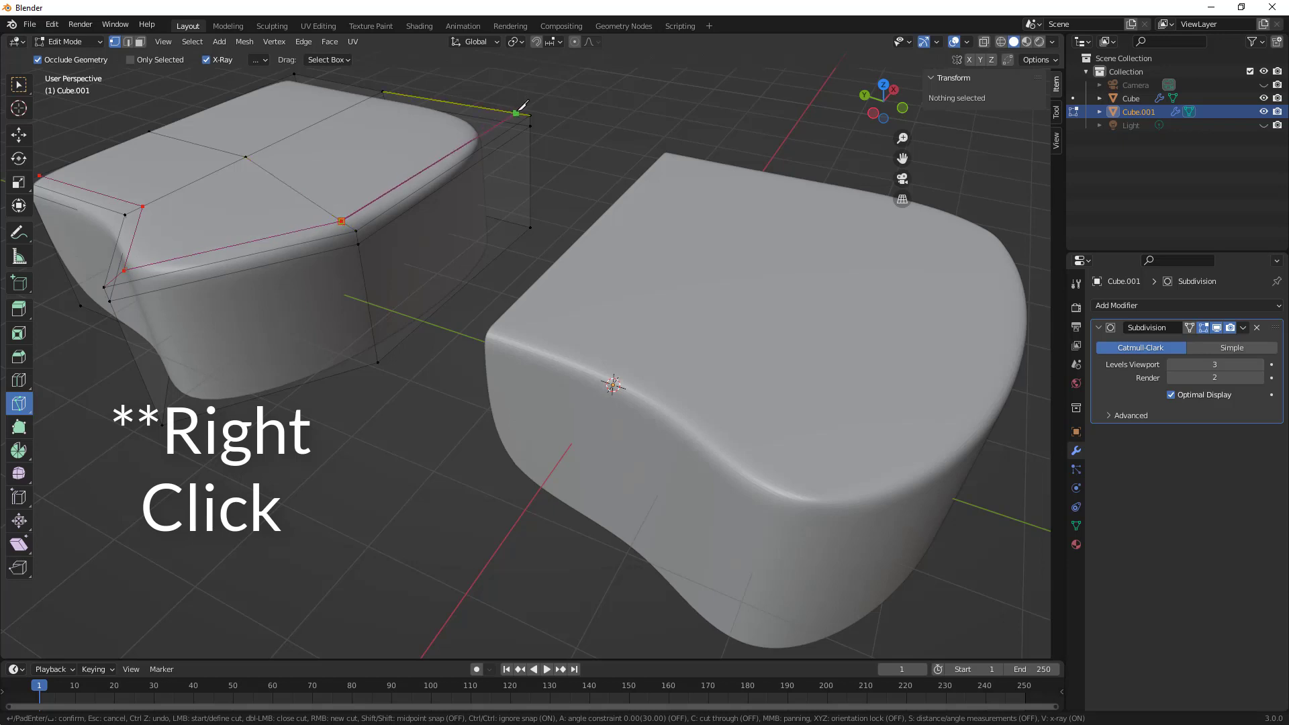
- Extend the inset knife line from the diagonal edge along the curved side to just inside the far corner
{"action": "scroll", "coordinate": [514, 113], "scroll_direction": "up", "scroll_amount": 5}
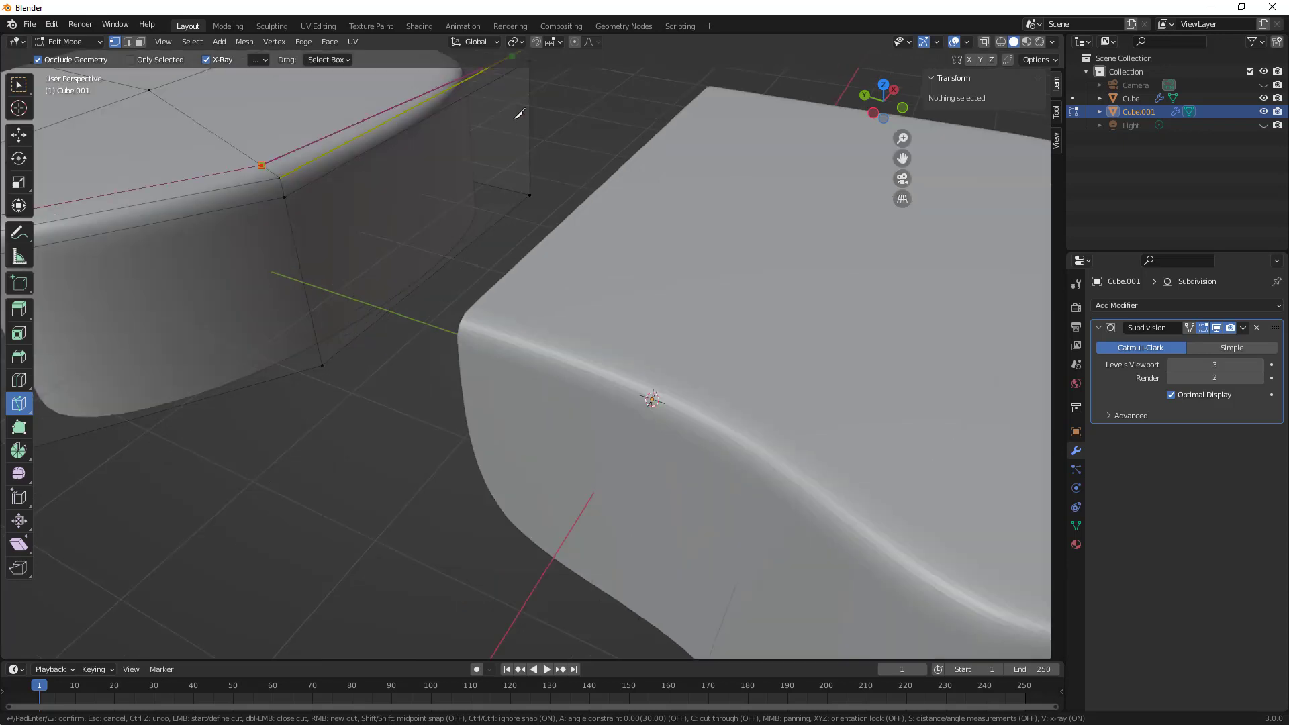
{"action": "scroll", "coordinate": [503, 120], "scroll_direction": "down", "scroll_amount": 4}
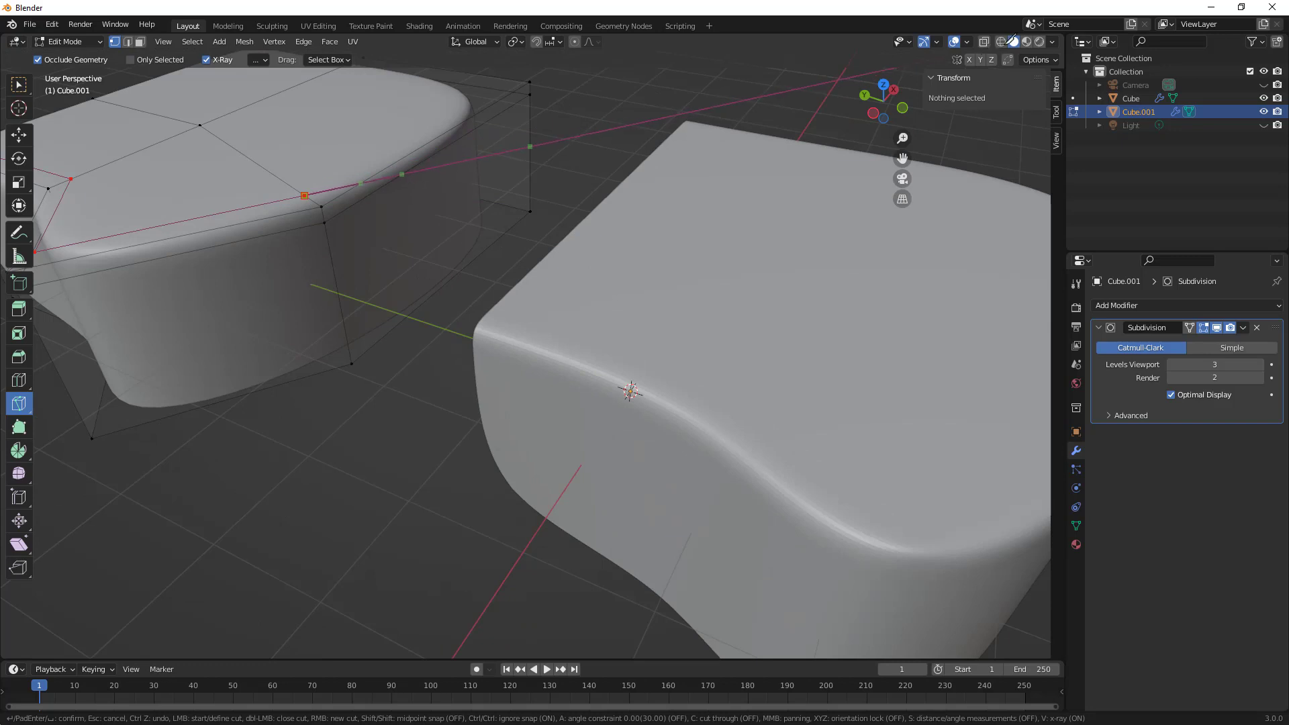
{"action": "scroll", "coordinate": [616, 121], "scroll_direction": "down", "scroll_amount": 3}
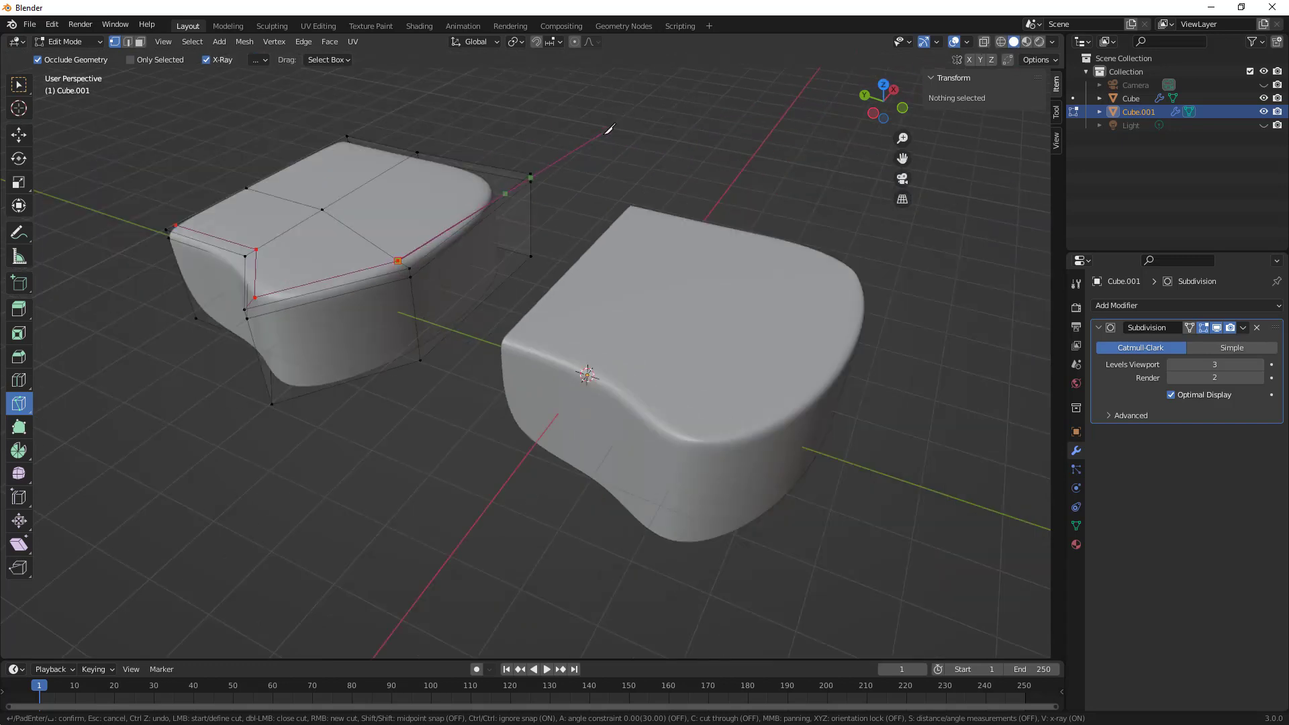
{"action": "middle_click_drag", "start_coordinate": [604, 130], "coordinate": [564, 219]}
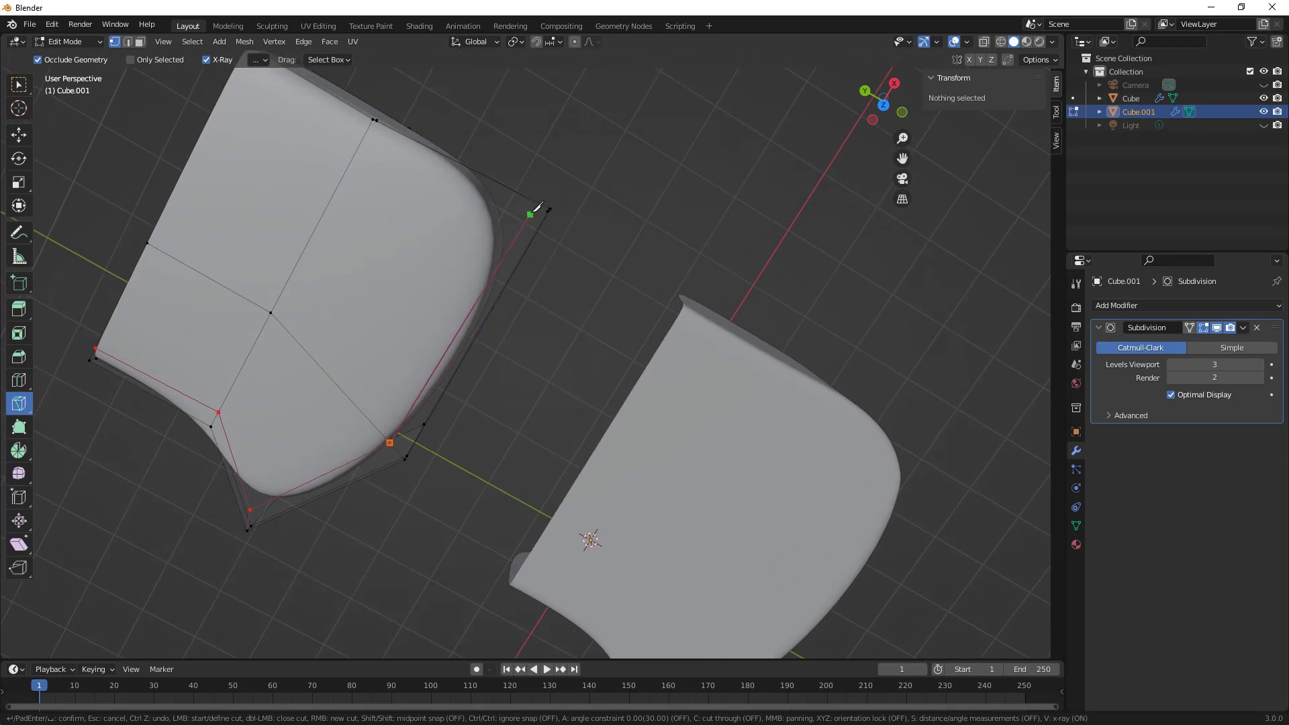
{"action": "scroll", "coordinate": [544, 206], "scroll_direction": "up", "scroll_amount": 1}
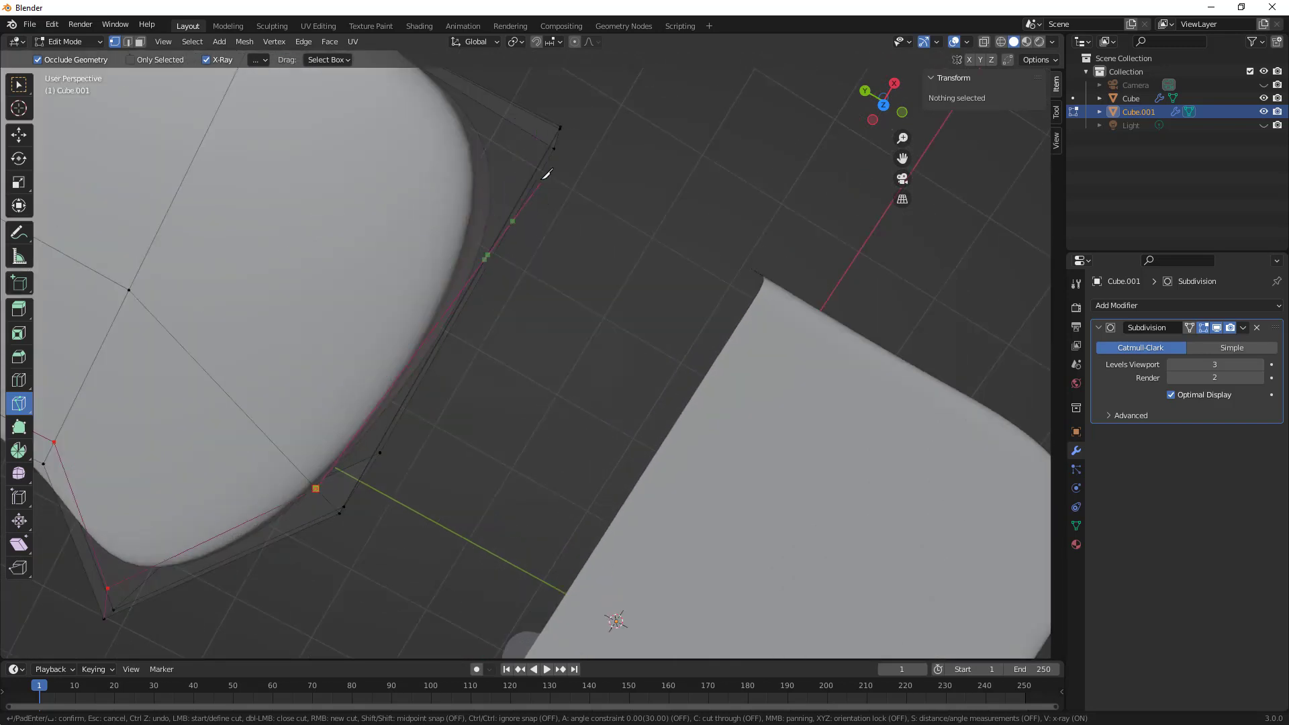
{"action": "left_click", "coordinate": [541, 132]}
- Knife from the inset far corner just inside the top face's straight back edge, across the centre edge to the adjoining side edge, completing the cut
{"action": "middle_click_drag", "start_coordinate": [546, 158], "coordinate": [532, 114]}
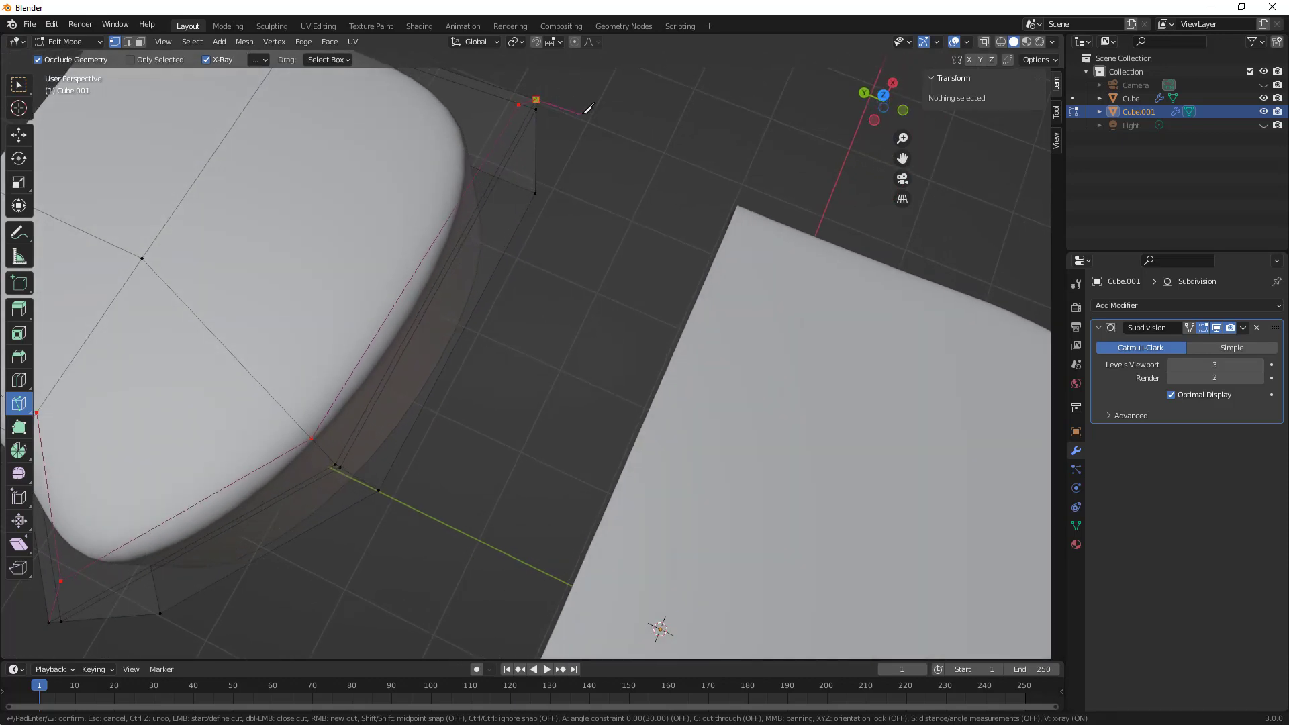
{"action": "mouse_move", "coordinate": [598, 123]}
{"action": "middle_mouse_down", "text": "shift"}
{"action": "mouse_move", "coordinate": [584, 123]}
{"action": "mouse_move", "coordinate": [651, 159]}
{"action": "mouse_move", "coordinate": [679, 208]}
{"action": "middle_mouse_up", "text": "shift"}
{"action": "left_click", "coordinate": [667, 210]}
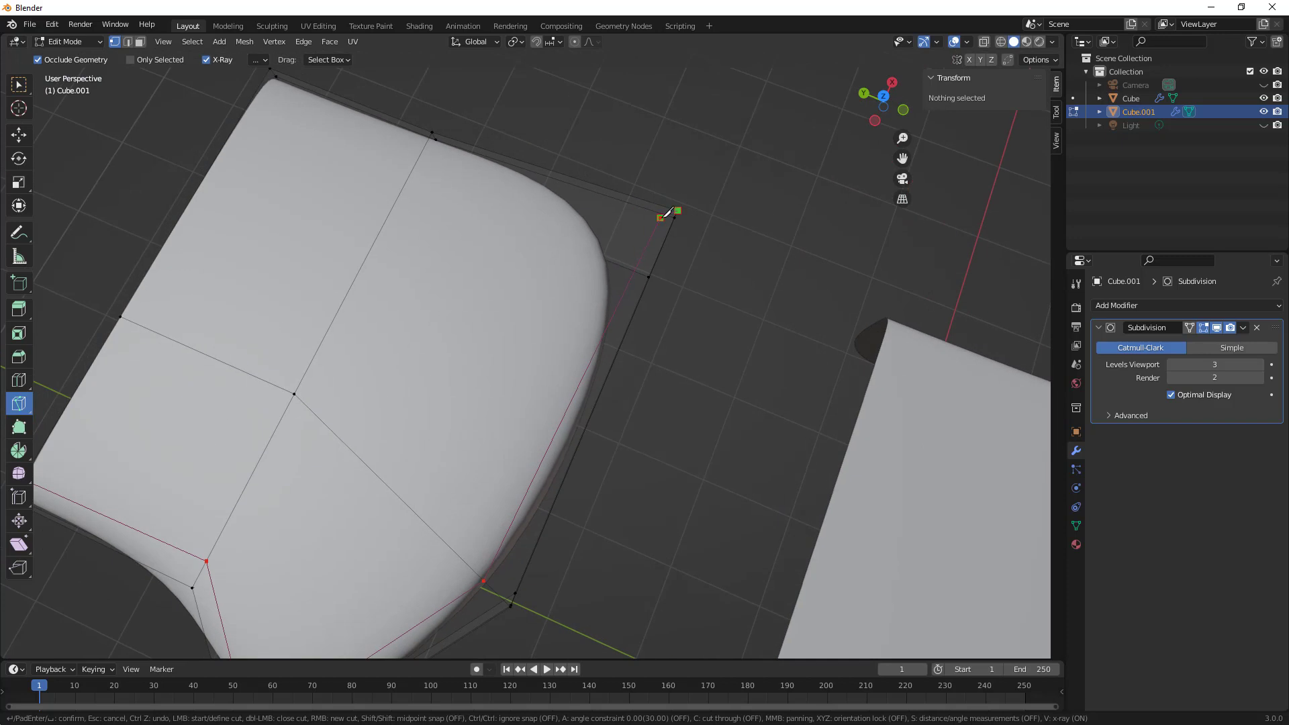
{"action": "left_click", "coordinate": [425, 144]}
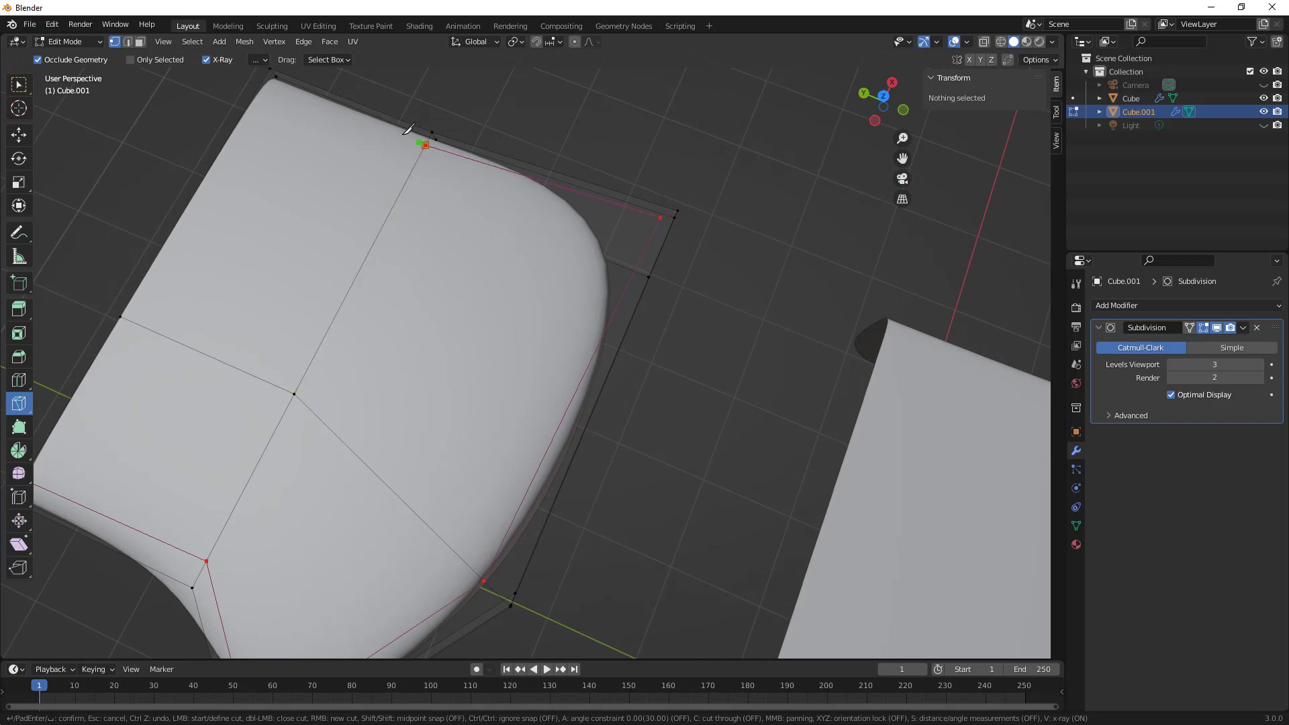
{"action": "left_click", "coordinate": [262, 81]}
{"action": "key", "text": "Return"}
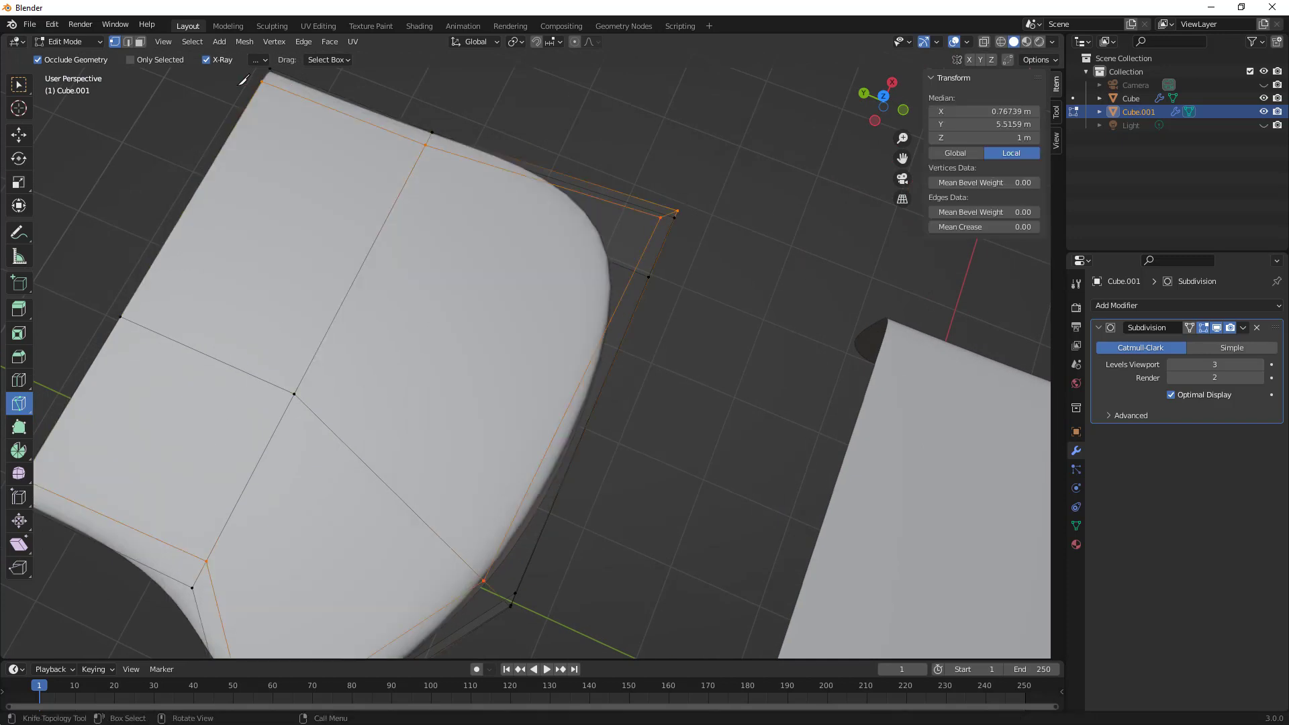
- Return to the Select Box tool and Object Mode, clear the selection and compare the top edges of both shapes
{"action": "scroll", "coordinate": [670, 234], "scroll_direction": "down", "scroll_amount": 5}
{"action": "middle_click_drag", "start_coordinate": [589, 372], "coordinate": [584, 295]}
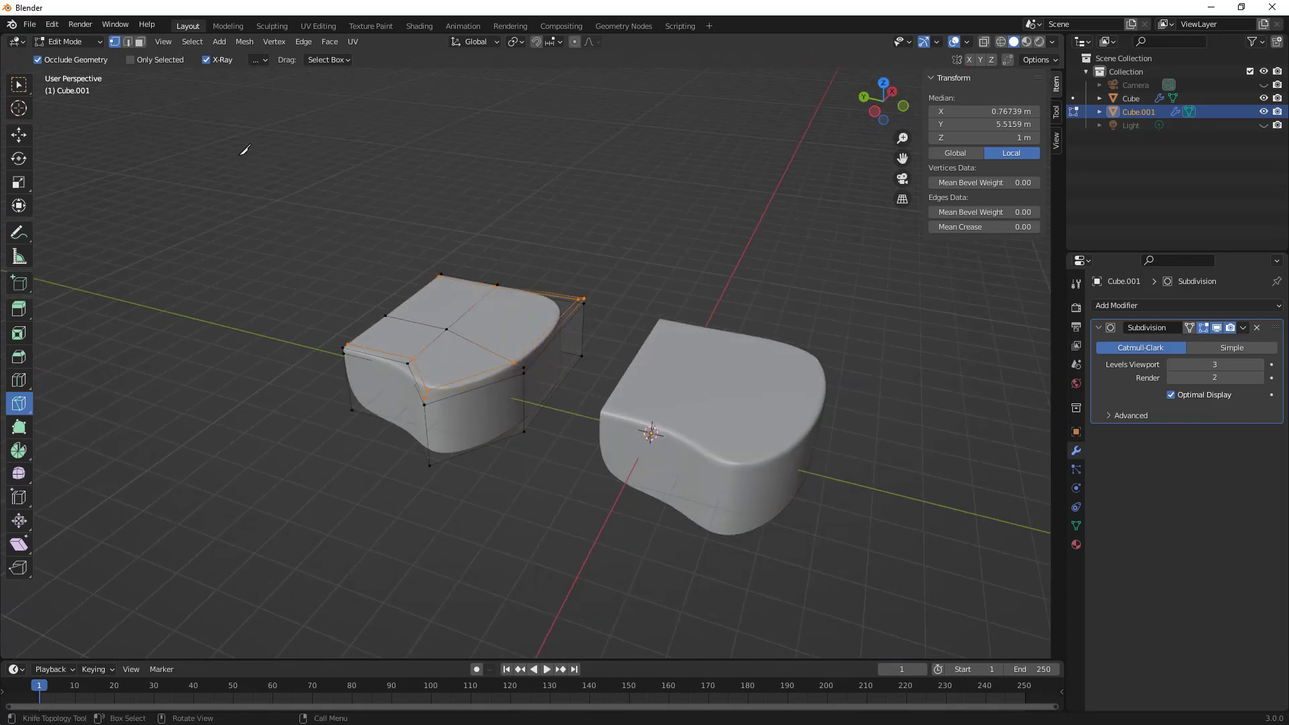
{"action": "left_click", "coordinate": [19, 85]}
{"action": "middle_click_drag", "start_coordinate": [263, 328], "coordinate": [401, 336]}
{"action": "scroll", "coordinate": [427, 341], "scroll_direction": "up", "scroll_amount": 2}
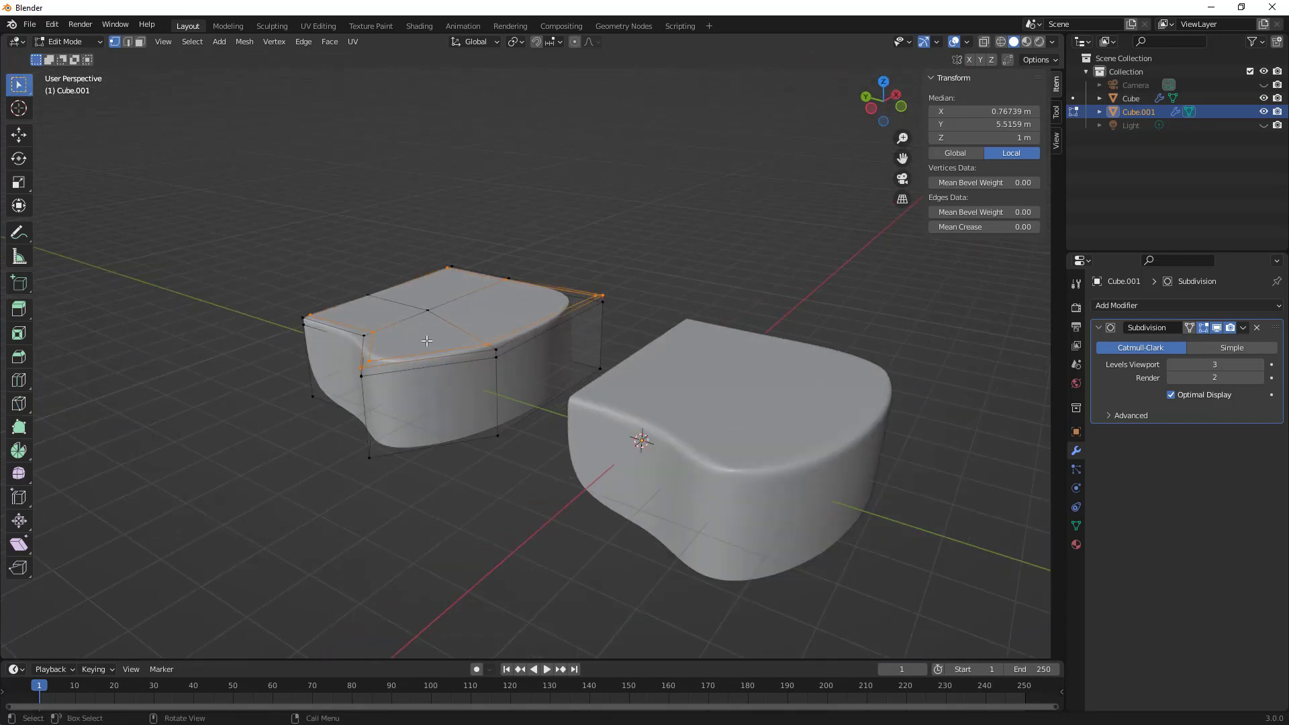
{"action": "left_click", "coordinate": [82, 43]}
{"action": "left_click", "coordinate": [81, 57]}
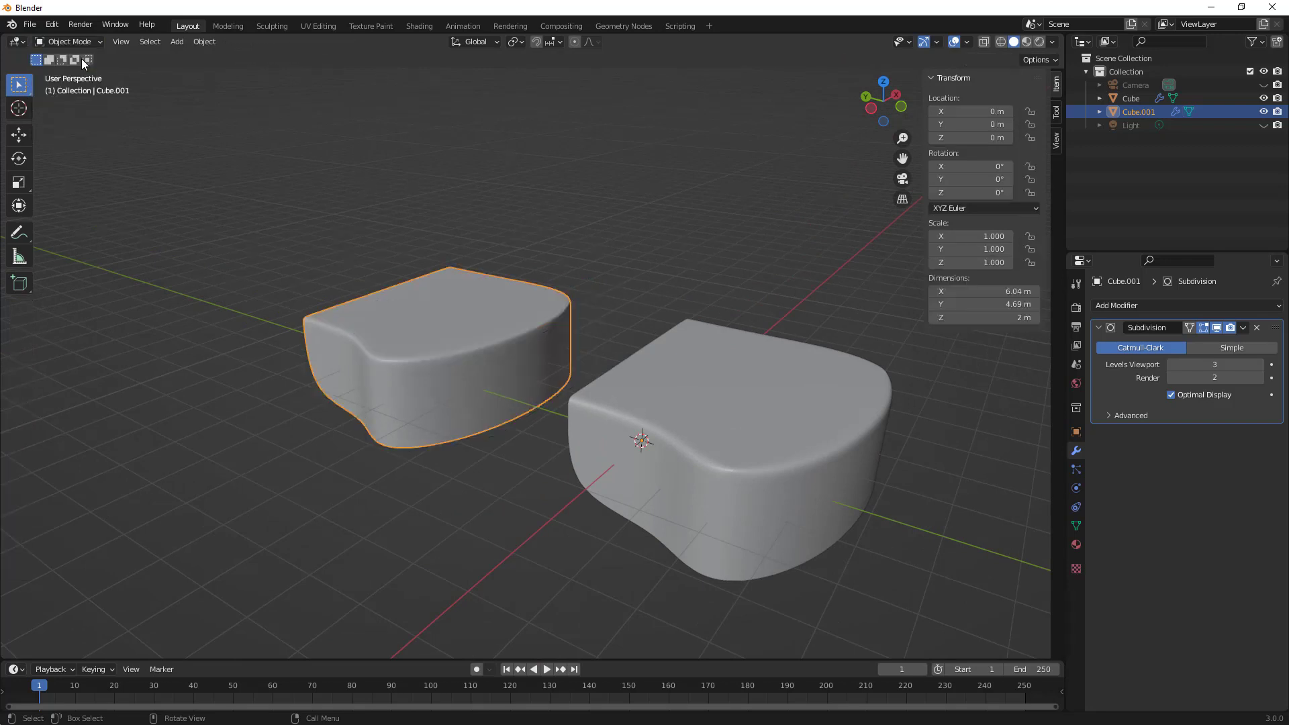
{"action": "left_click", "coordinate": [386, 227]}
{"action": "middle_click_drag", "start_coordinate": [577, 319], "coordinate": [658, 316]}
{"action": "middle_click_drag", "start_coordinate": [365, 397], "coordinate": [381, 385]}
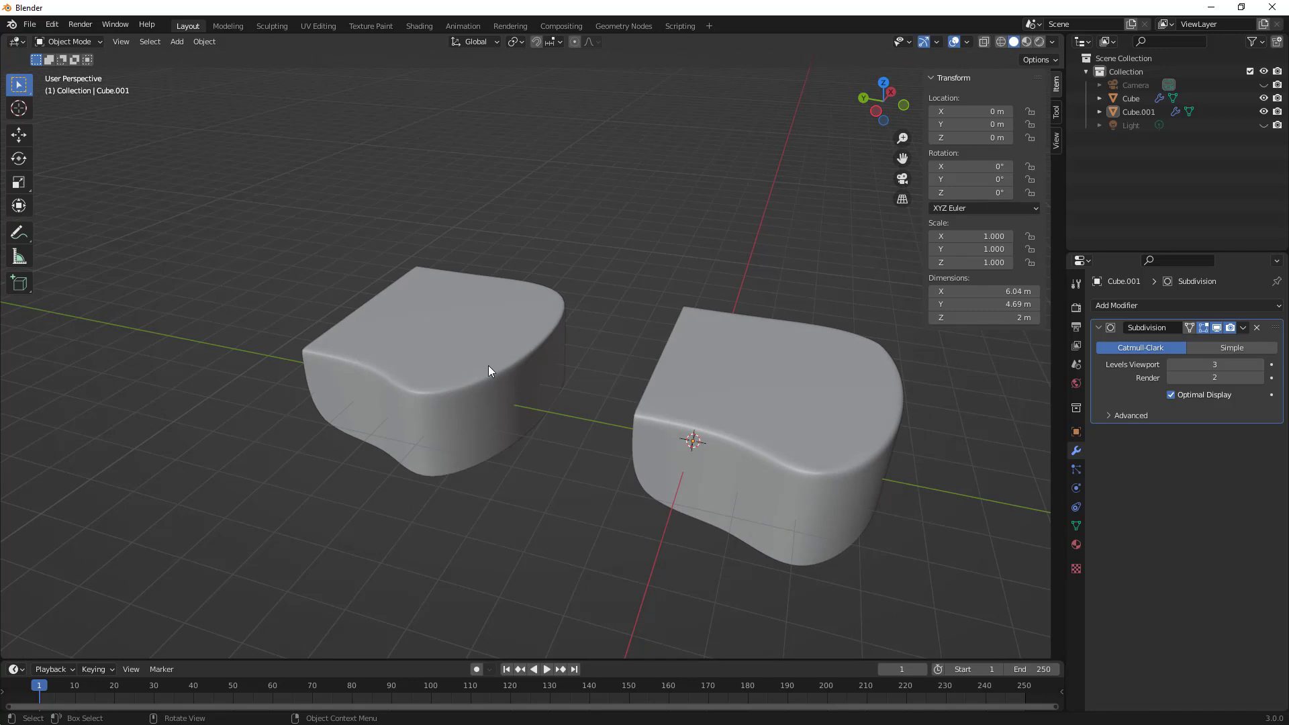
{"action": "middle_click_drag", "start_coordinate": [488, 365], "coordinate": [425, 355]}
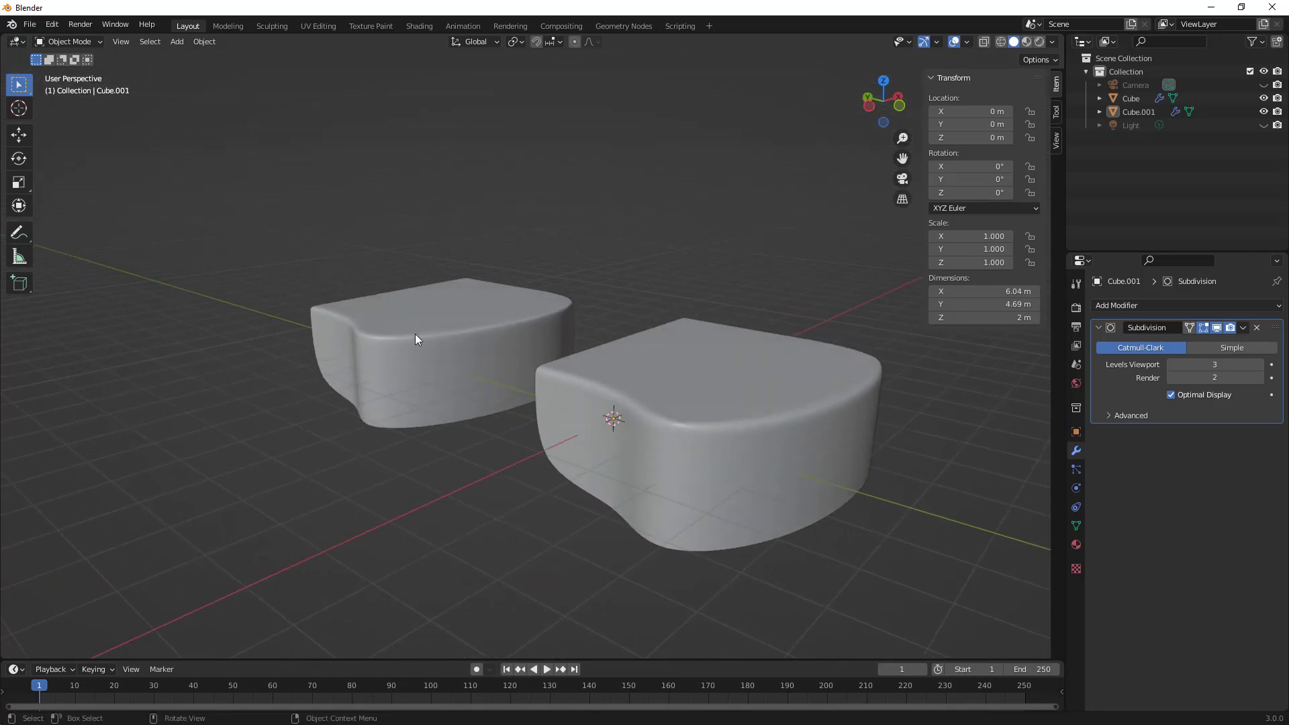
{"action": "left_click", "coordinate": [416, 342]}
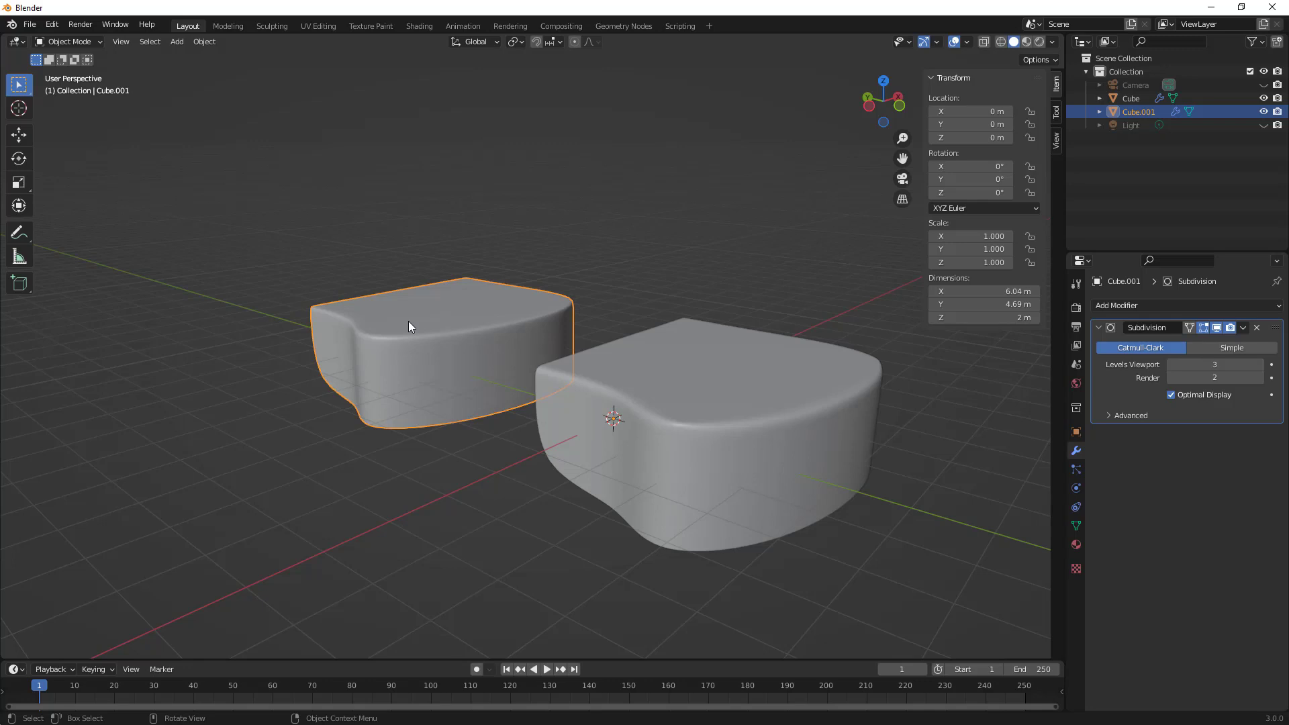
- Set the original cube's viewport subdivision level to 3 and apply Shade Smooth
{"action": "left_click", "coordinate": [722, 413]}
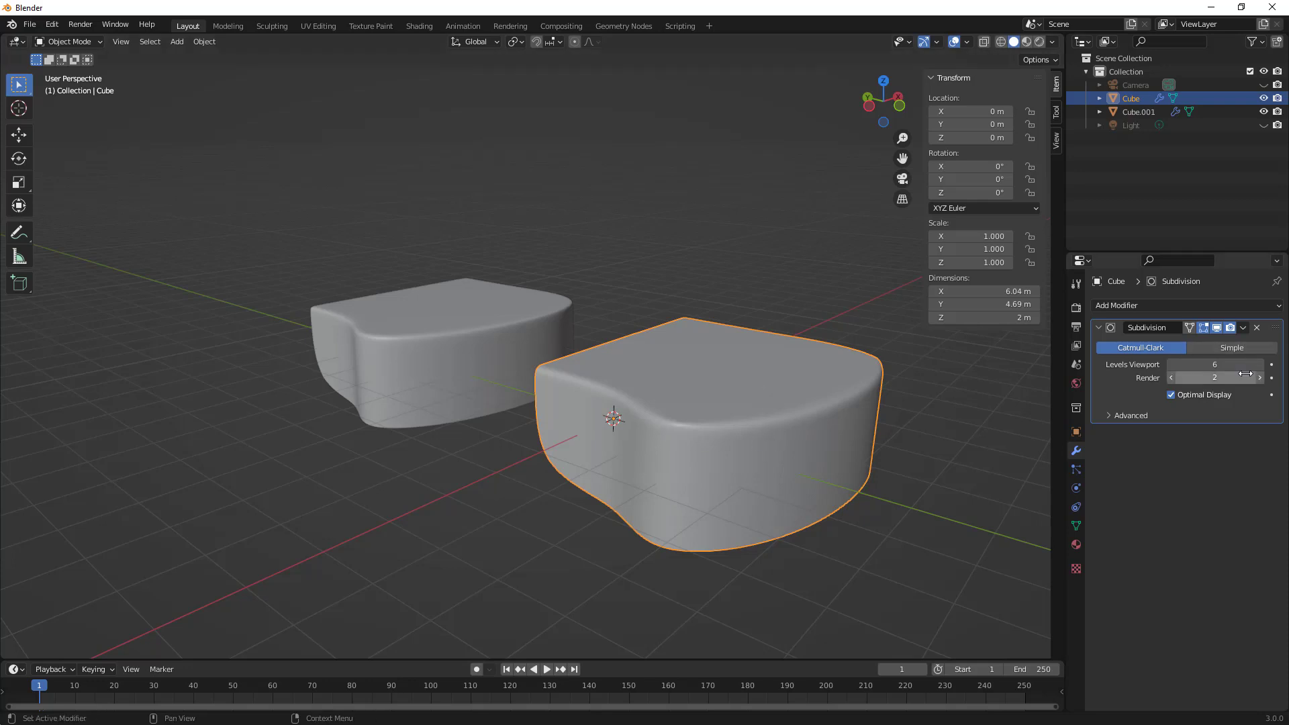
{"action": "left_click_drag", "start_coordinate": [1186, 364], "coordinate": [1185, 364]}
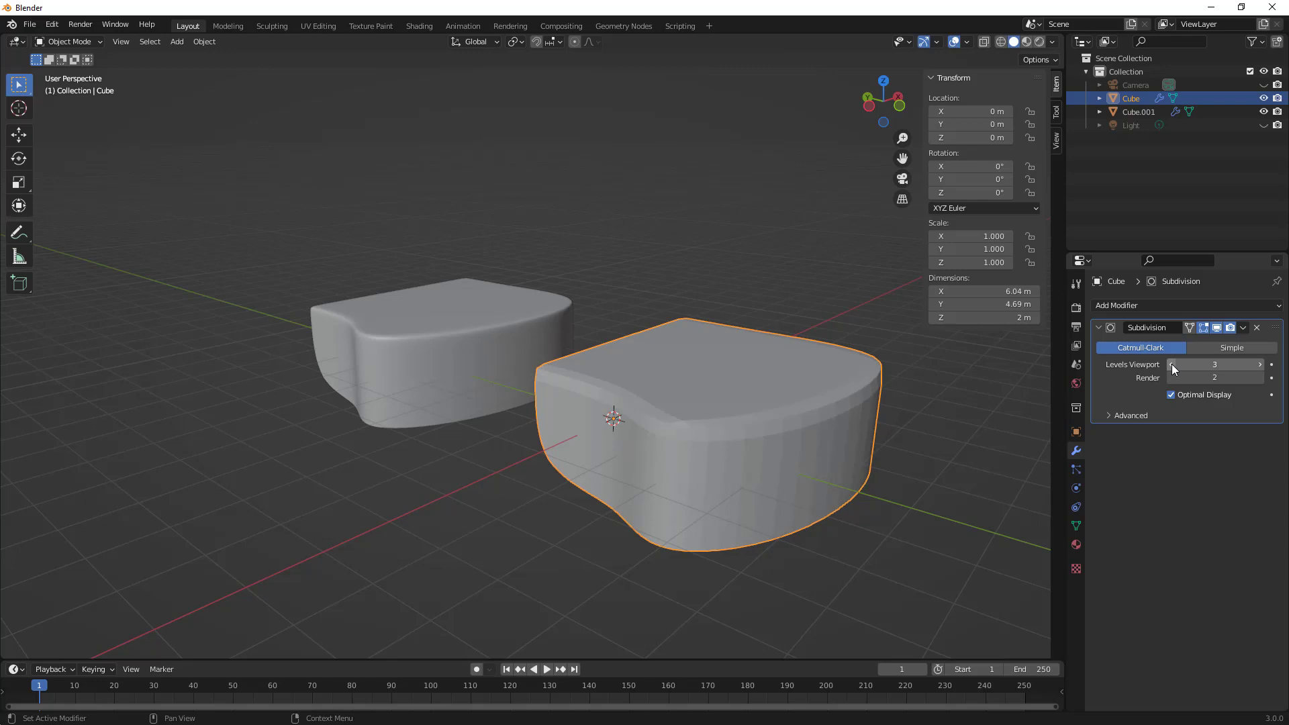
{"action": "left_click", "coordinate": [1172, 365]}
{"action": "right_click", "coordinate": [694, 440]}
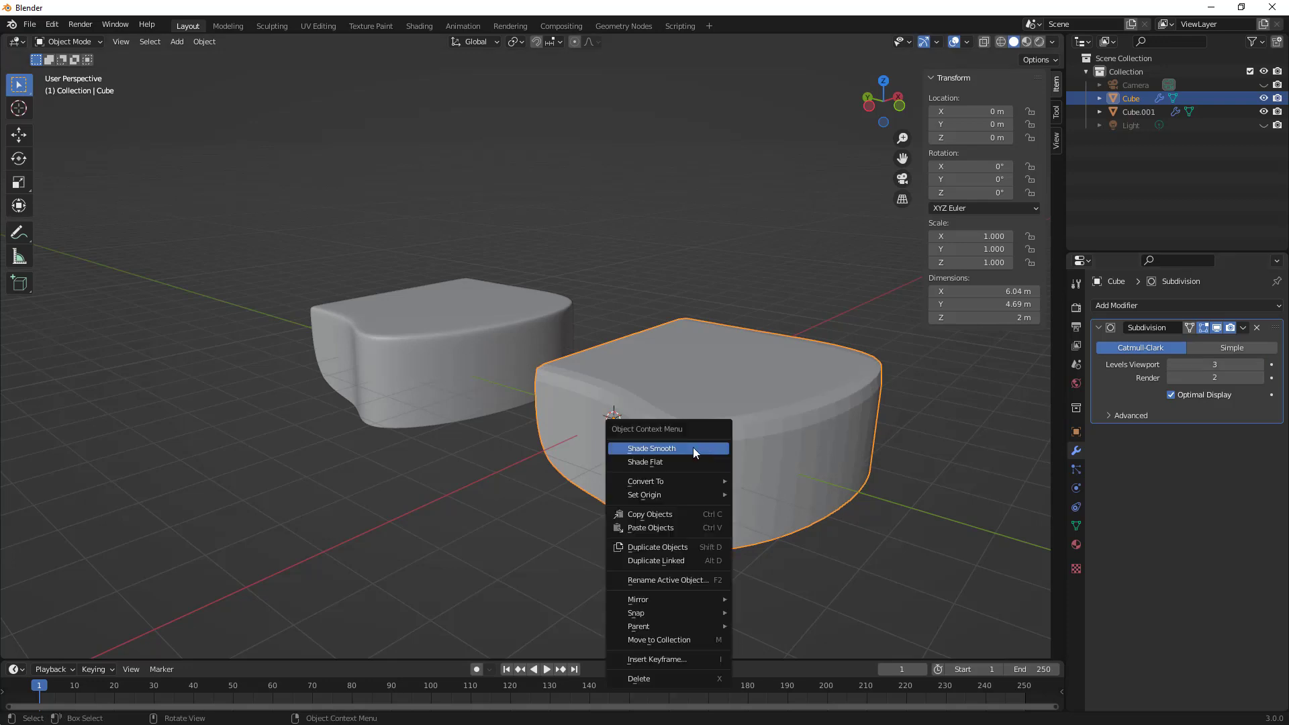
{"action": "left_click", "coordinate": [698, 446]}
- Compare the top edge rounding of the loop-cut duplicate and the creased original, selecting each in turn
{"action": "left_click", "coordinate": [428, 356]}
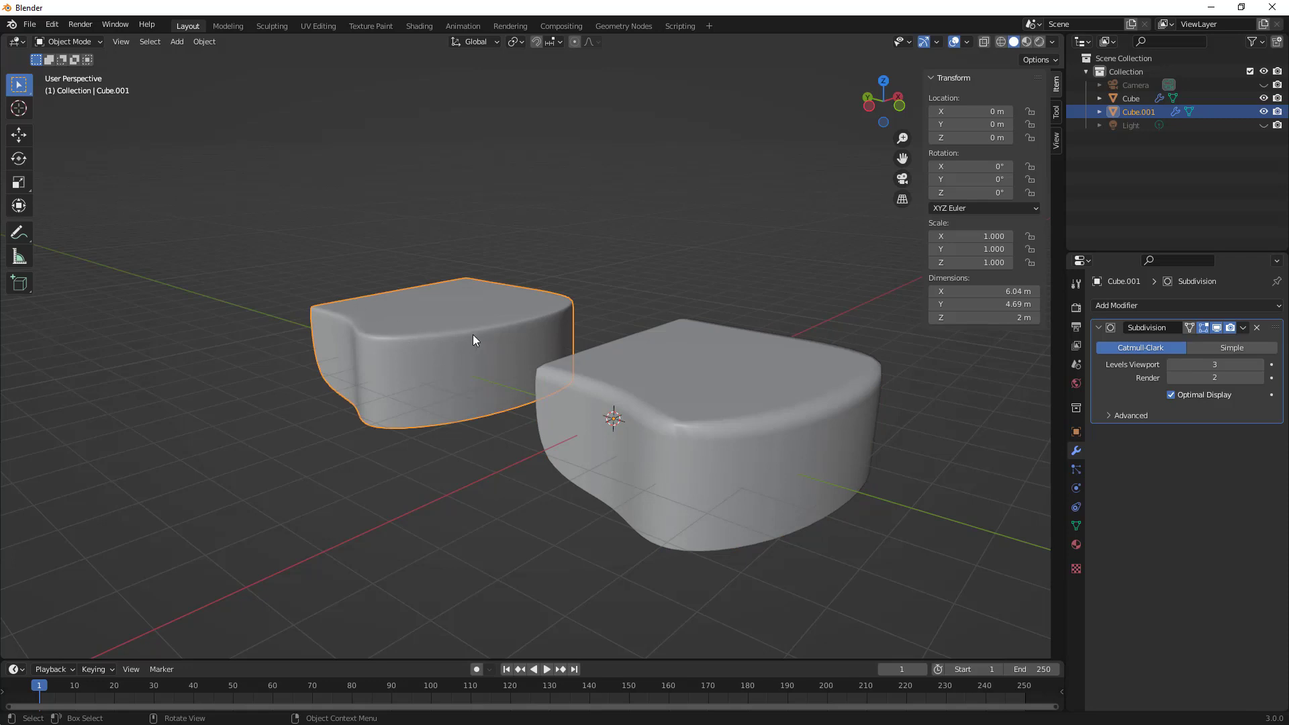
{"action": "left_click", "coordinate": [730, 463]}
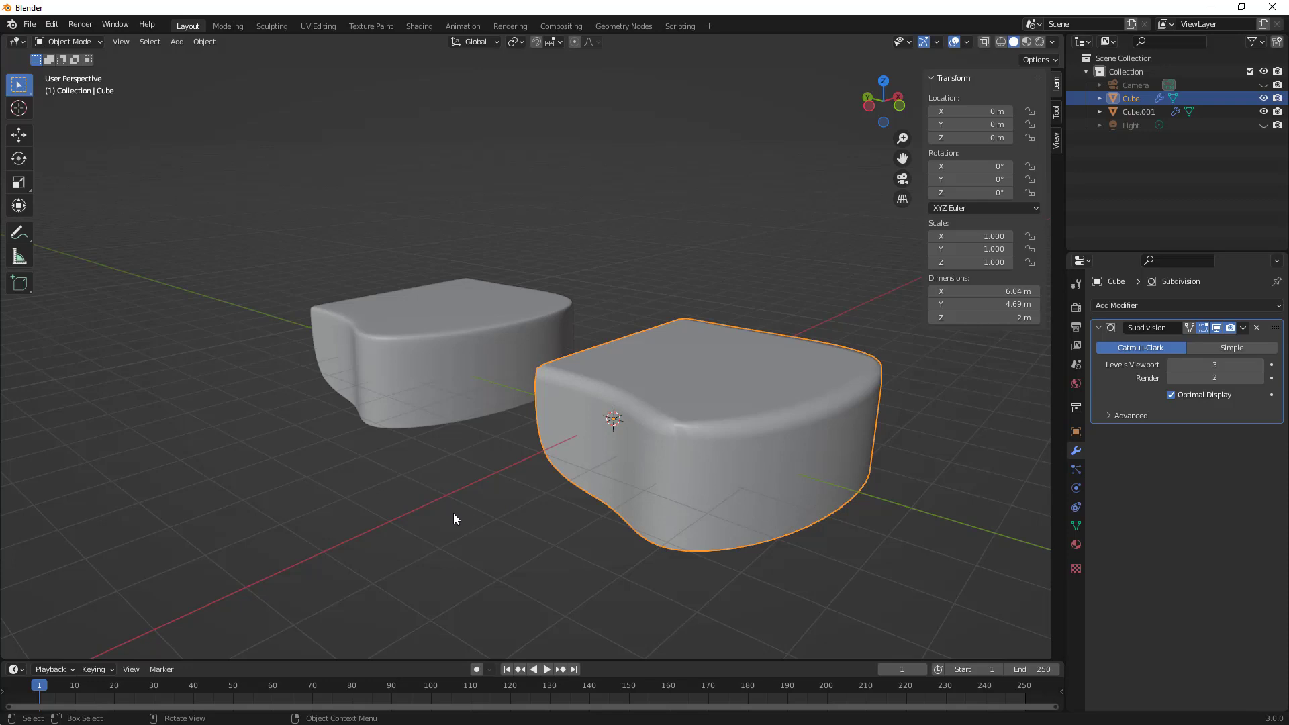
{"action": "left_click", "coordinate": [398, 371]}
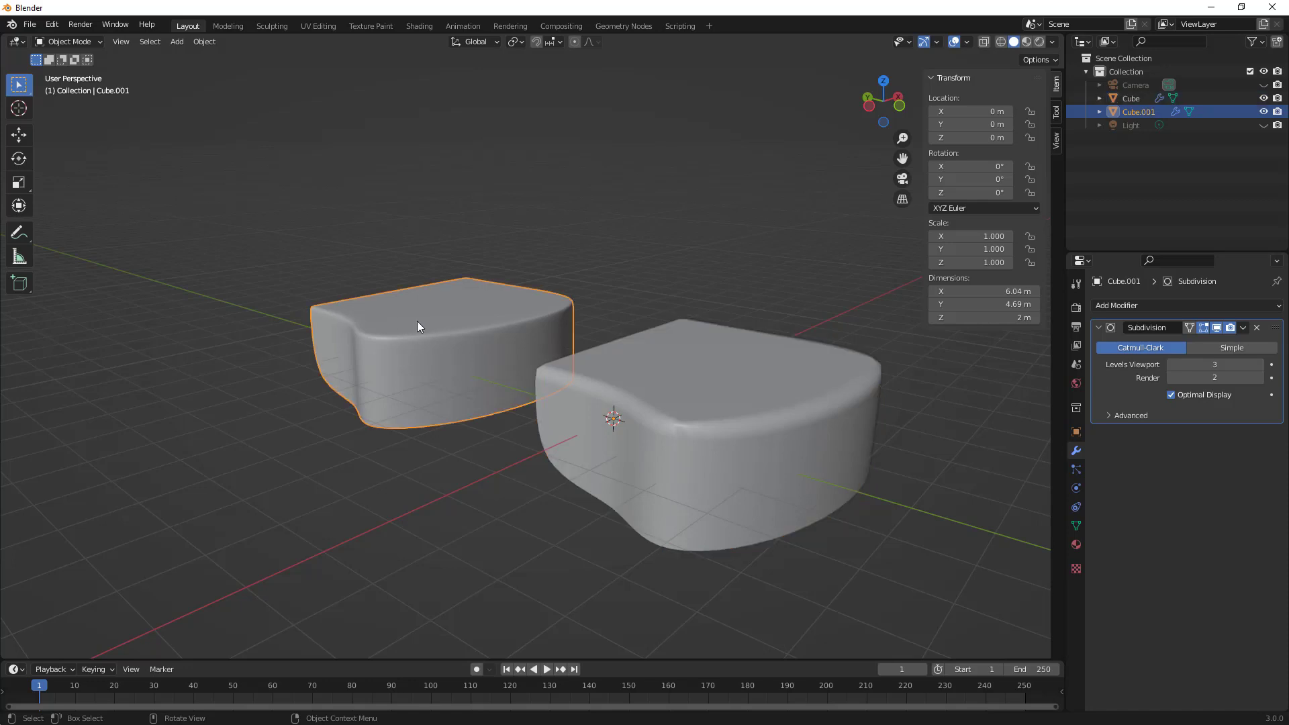
{"action": "middle_click_drag", "start_coordinate": [489, 340], "coordinate": [387, 371]}
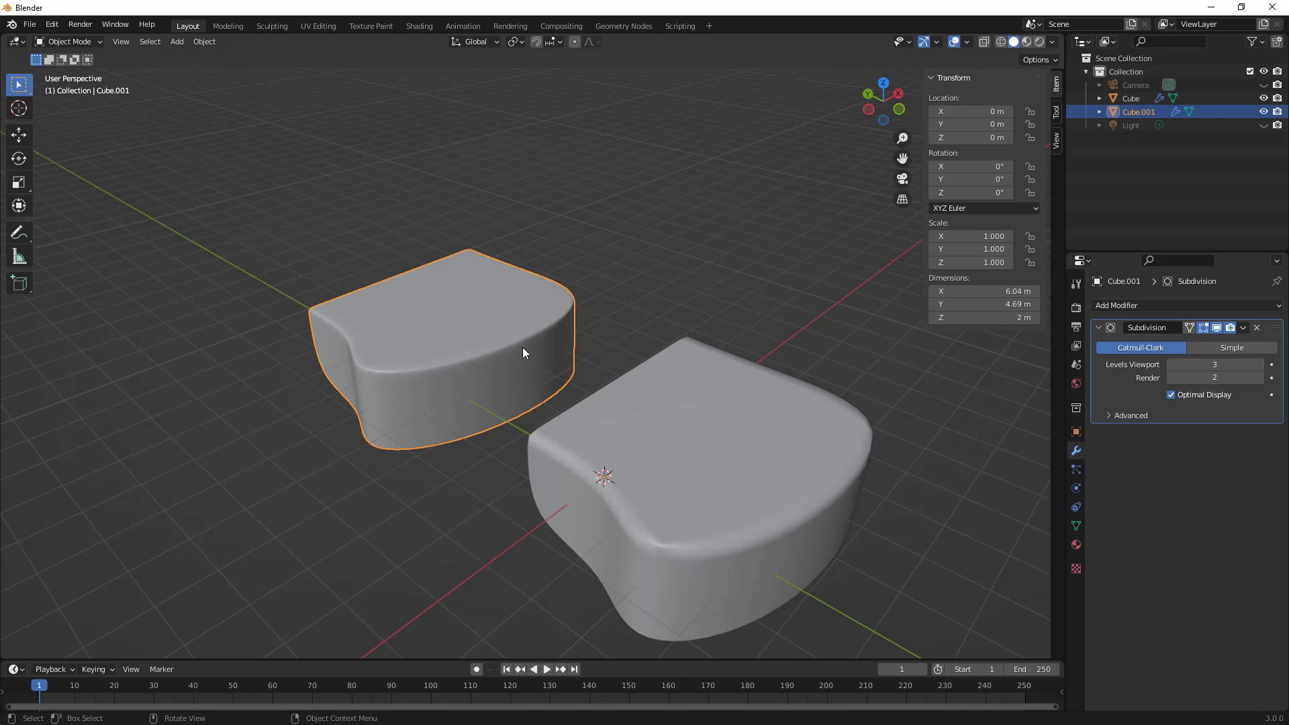
- Lower the duplicate's viewport subdivision level to 1 and apply Shade Smooth
{"action": "left_click_drag", "start_coordinate": [1183, 364], "coordinate": [1167, 364]}
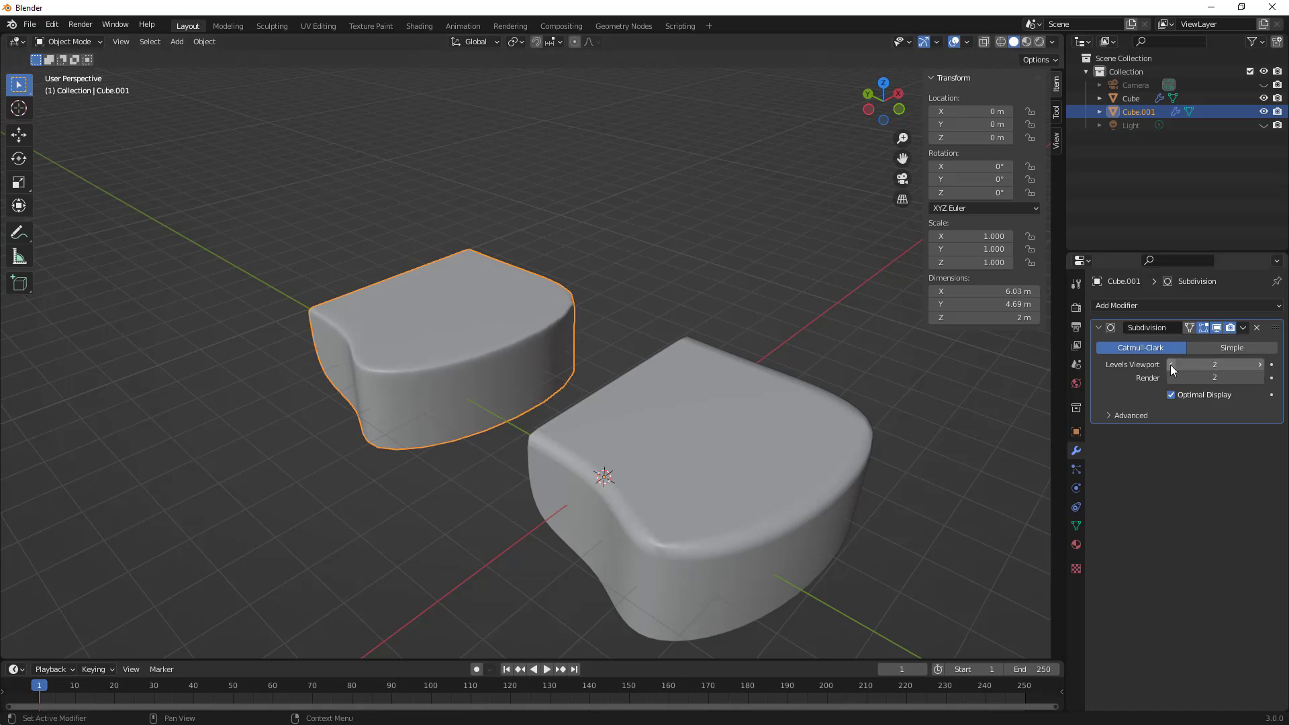
{"action": "left_click", "coordinate": [1170, 364]}
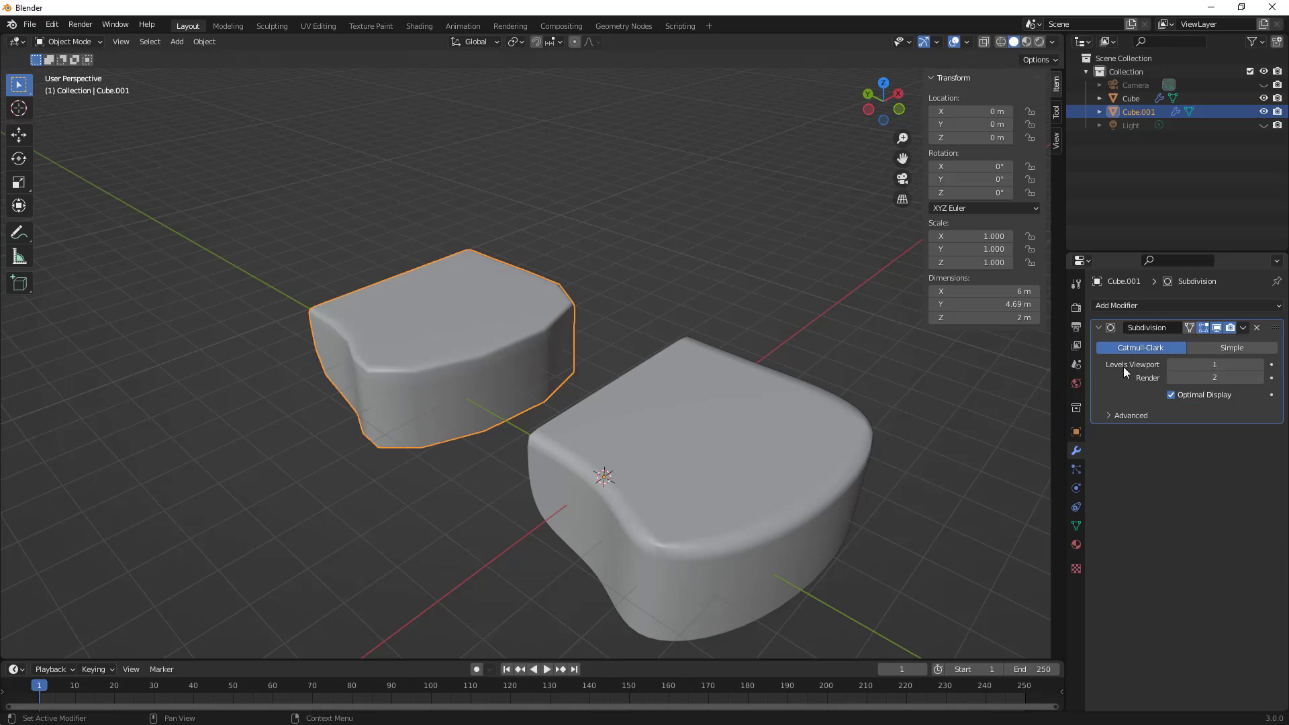
{"action": "middle_click_drag", "start_coordinate": [567, 361], "coordinate": [588, 329]}
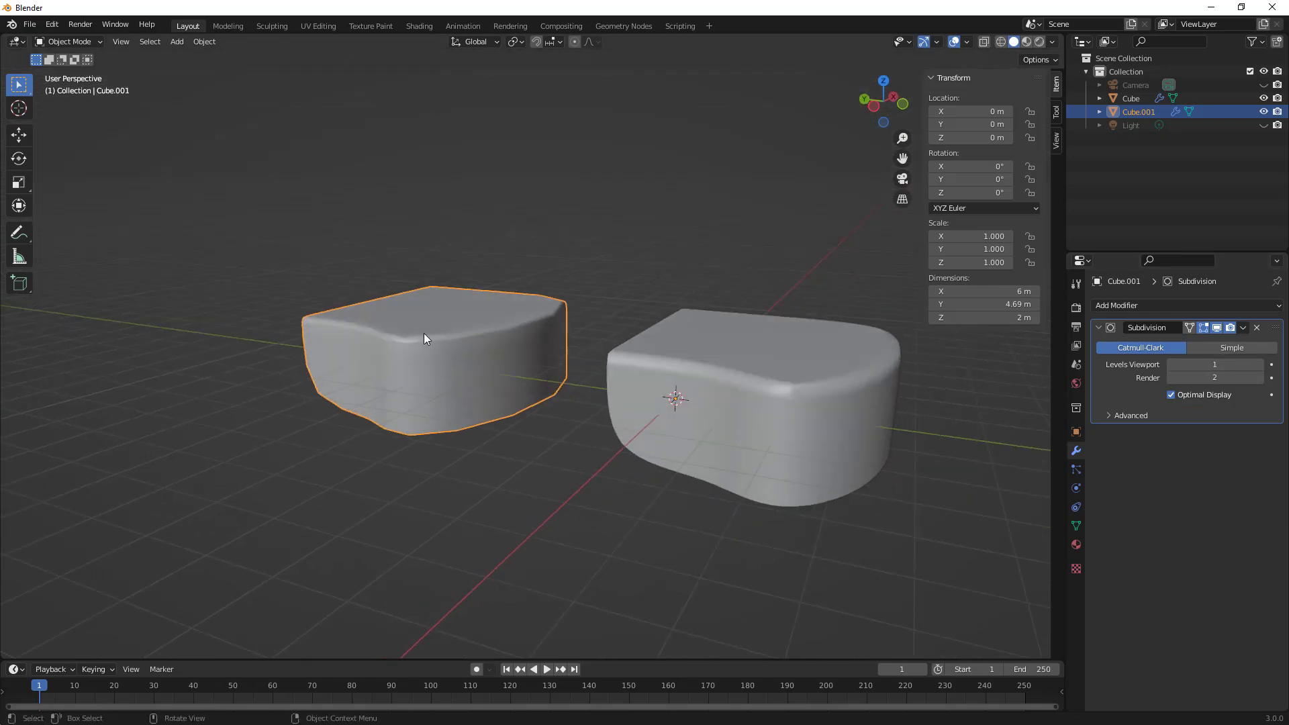
{"action": "scroll", "coordinate": [424, 333], "scroll_direction": "up", "scroll_amount": 4}
{"action": "right_click", "coordinate": [436, 361]}
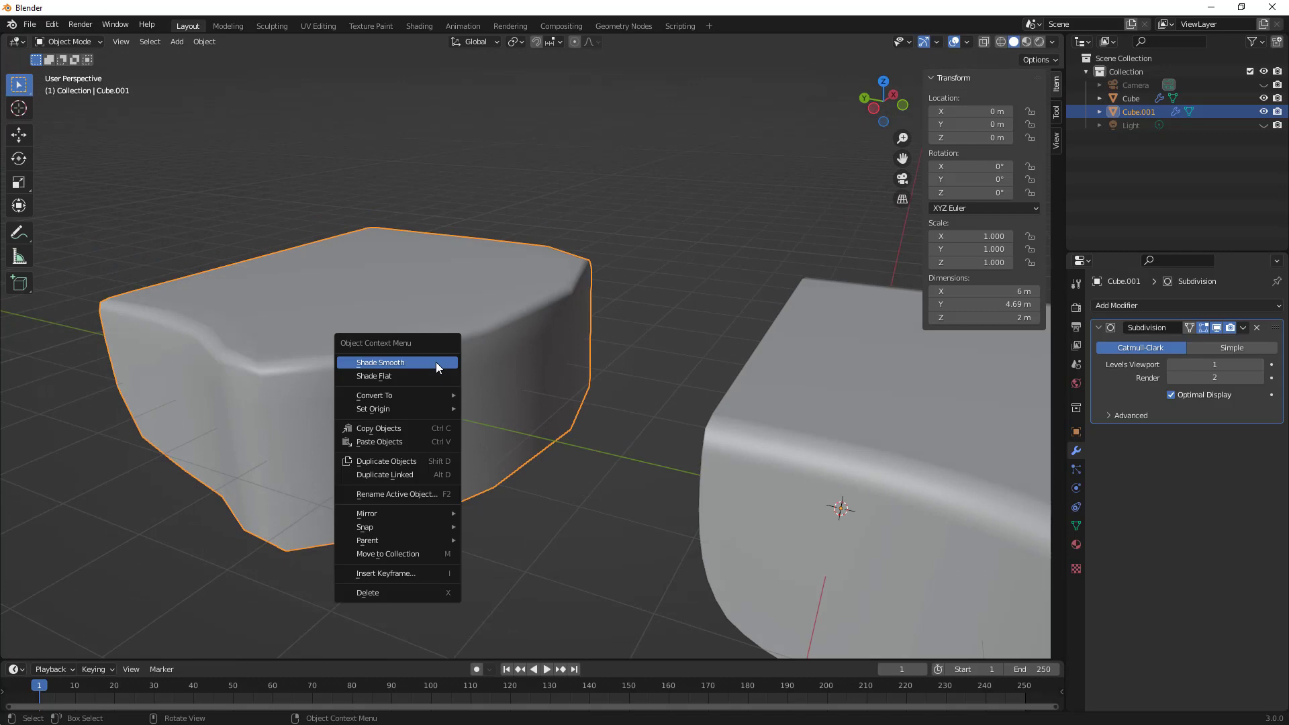
{"action": "left_click", "coordinate": [436, 362]}
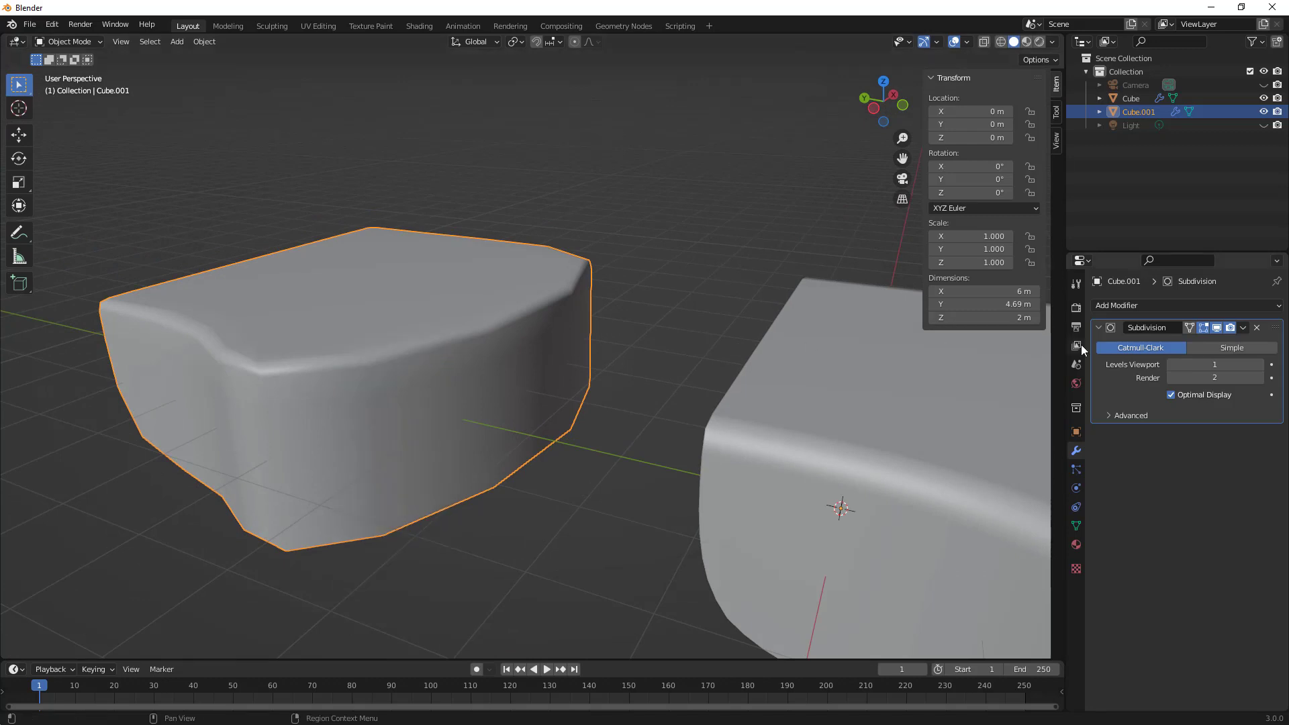
- In wireframe display, raise the duplicate's viewport subdivision level to 4, and return to solid shading
{"action": "left_click", "coordinate": [1000, 41]}
{"action": "middle_click_drag", "start_coordinate": [855, 222], "coordinate": [843, 303]}
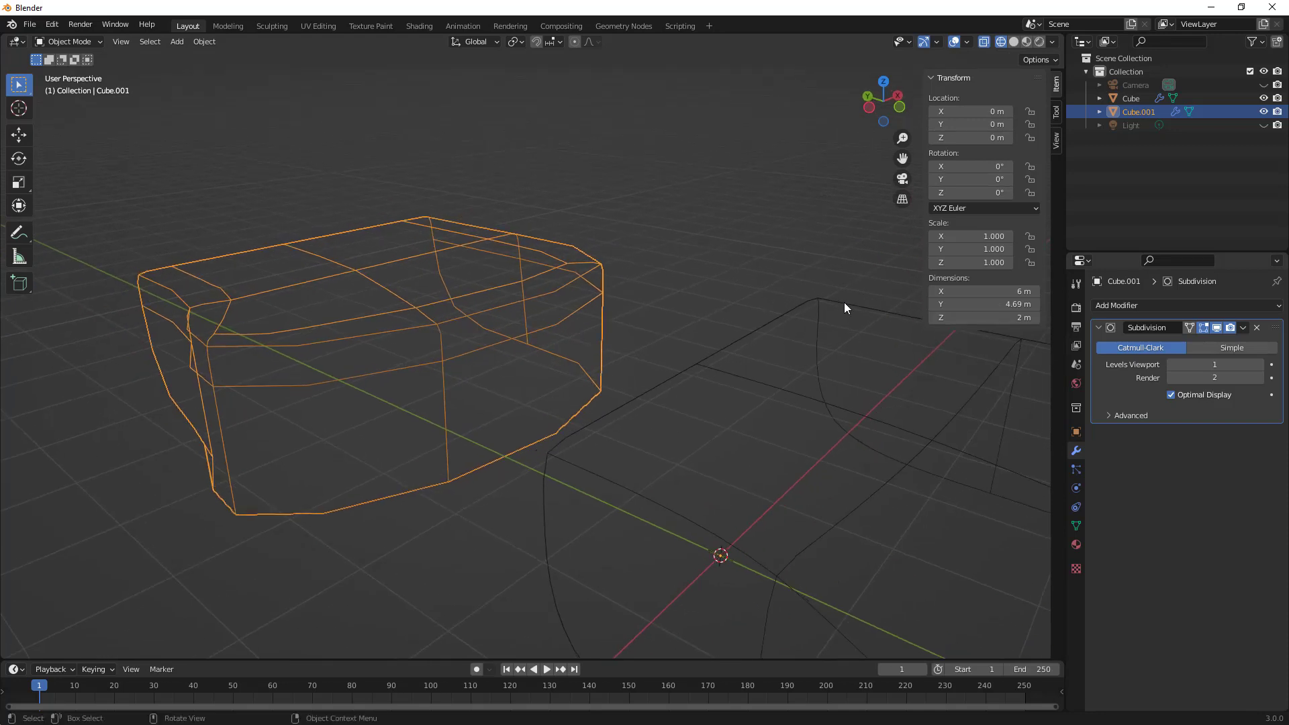
{"action": "left_click", "coordinate": [1260, 364]}
{"action": "left_click", "coordinate": [1260, 364]}
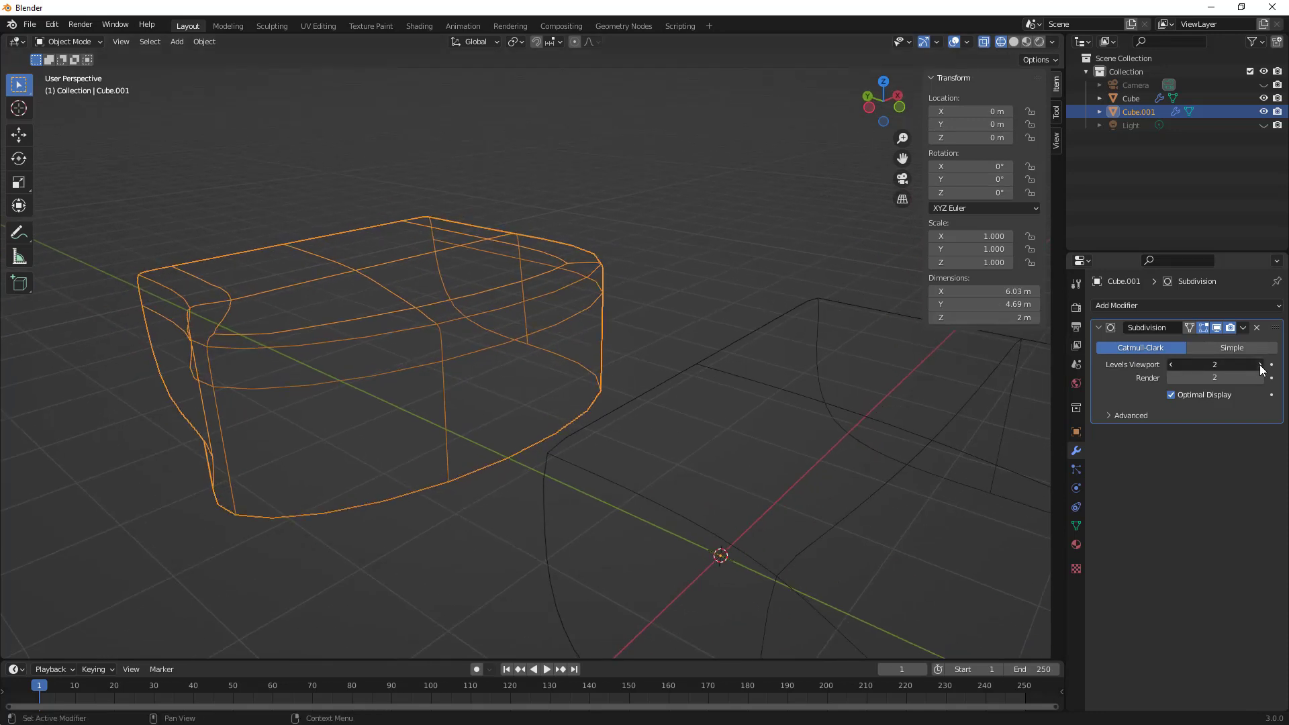
{"action": "left_click", "coordinate": [1259, 365]}
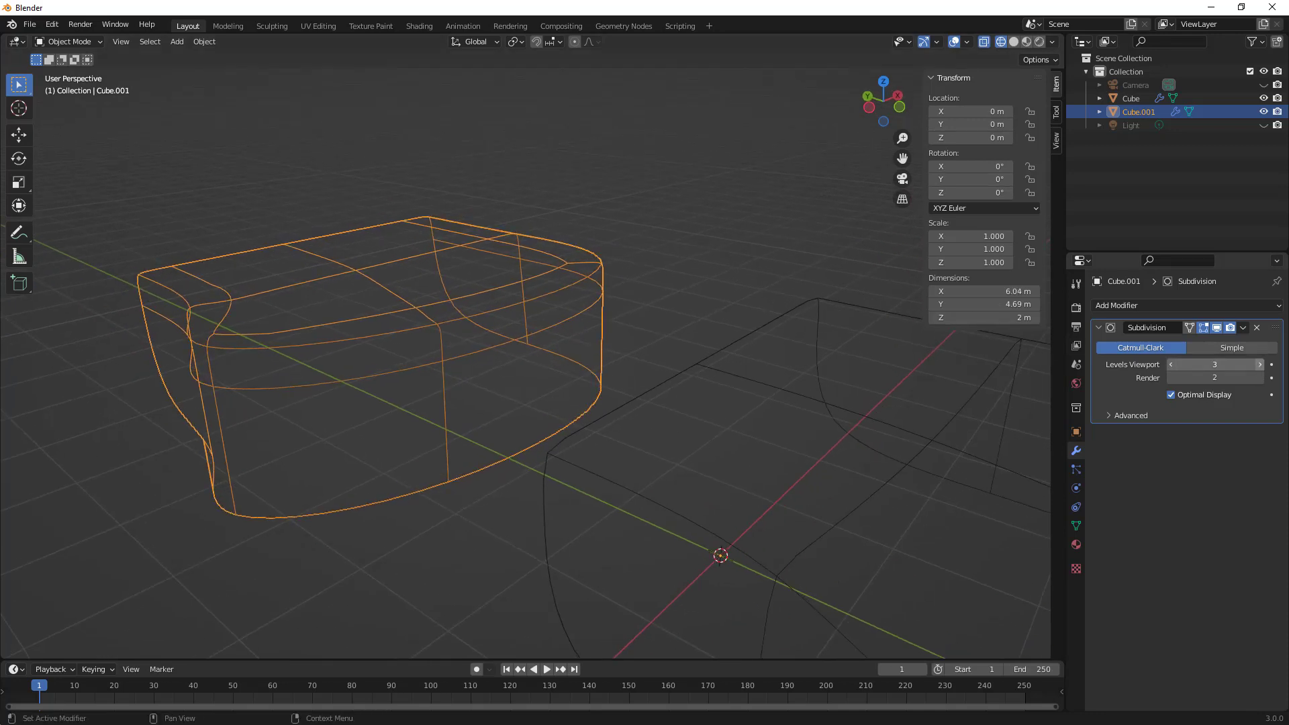
{"action": "left_click", "coordinate": [1016, 42]}
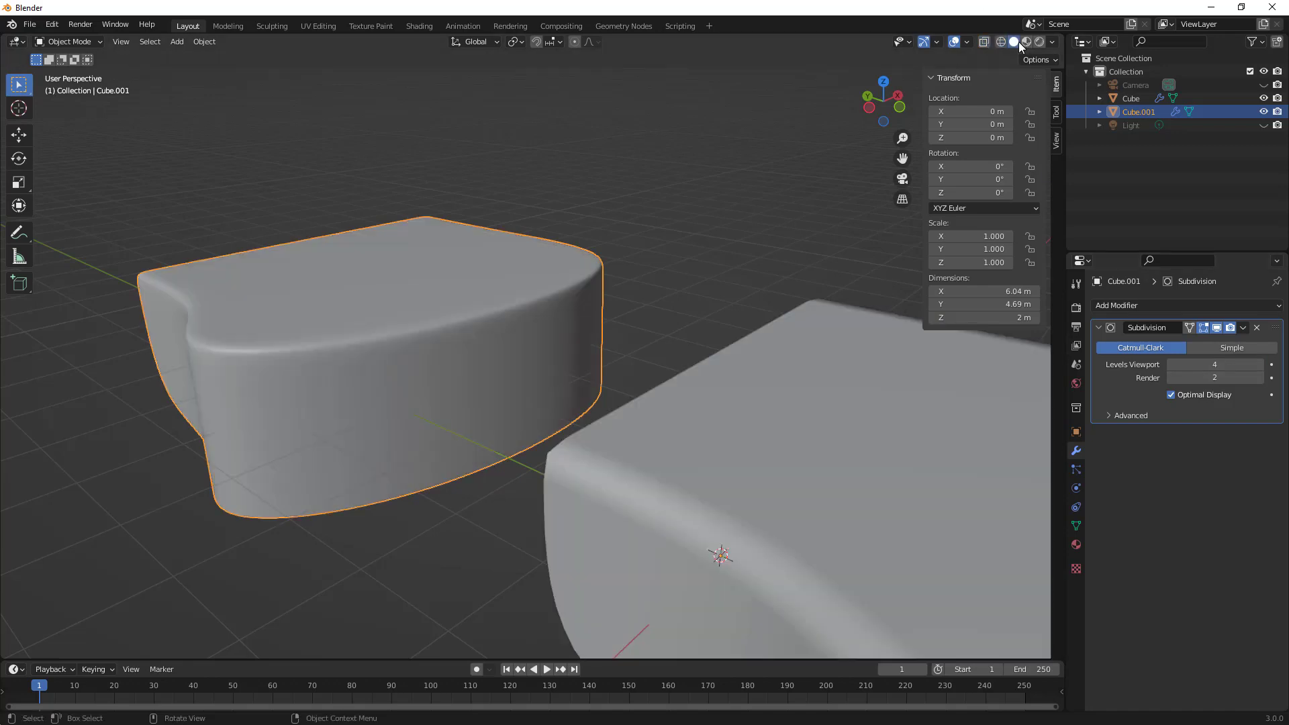
{"action": "mouse_move", "coordinate": [839, 148]}
{"action": "middle_mouse_down"}
{"action": "mouse_move", "coordinate": [760, 192]}
{"action": "mouse_move", "coordinate": [727, 232]}
{"action": "middle_mouse_up"}
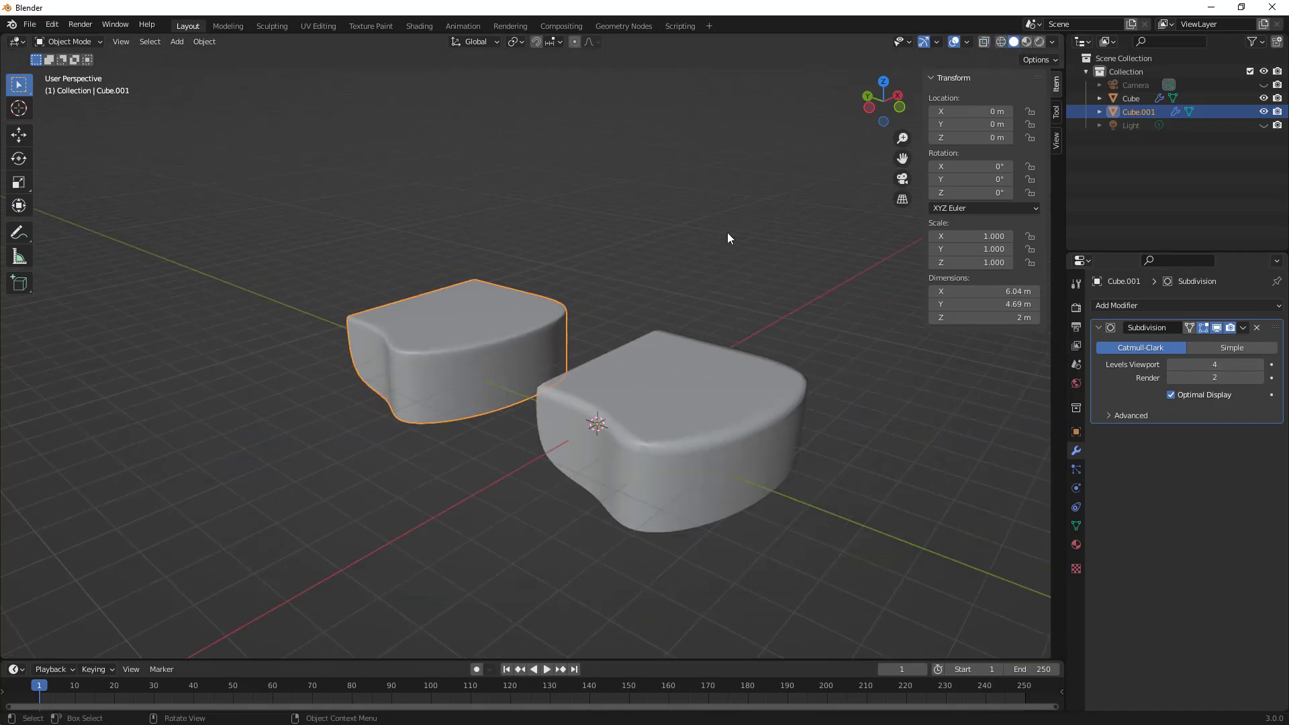
- Set the original cube's viewport subdivision level to 6
{"action": "left_click", "coordinate": [730, 372]}
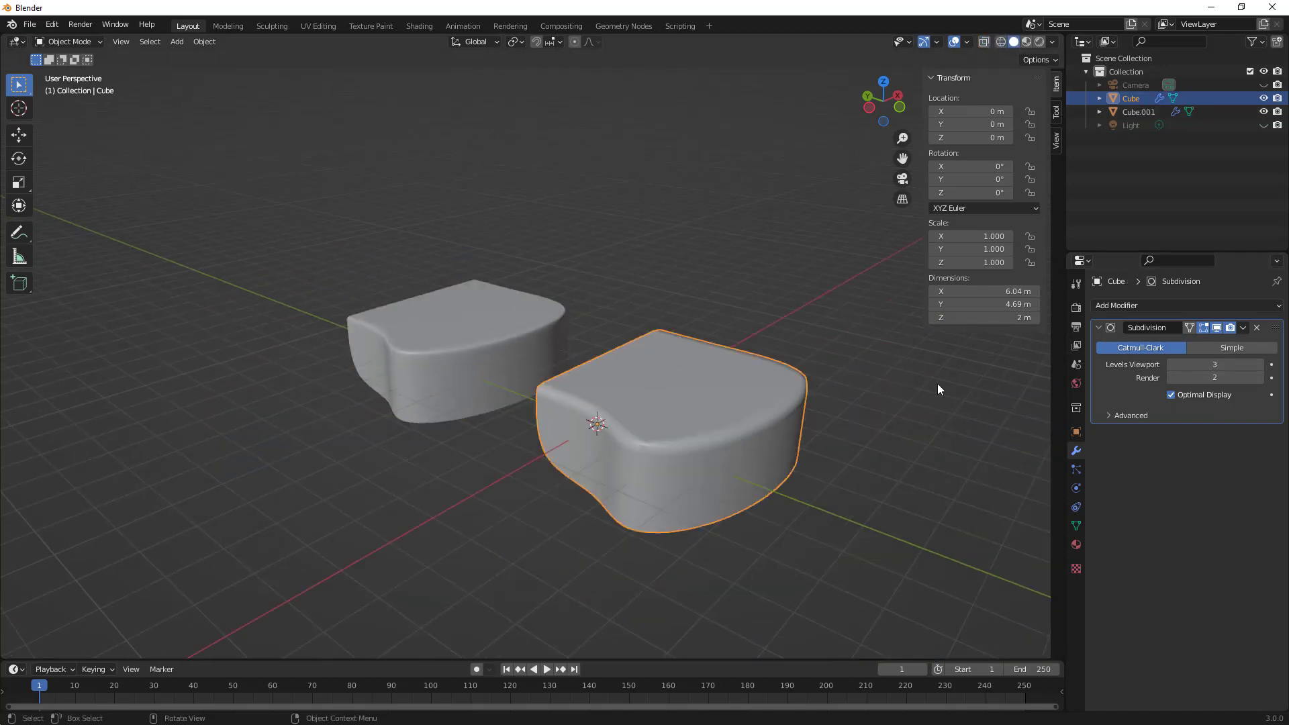
{"action": "left_click", "coordinate": [1260, 364]}
{"action": "left_click", "coordinate": [1260, 364]}
{"action": "middle_click_drag", "start_coordinate": [931, 401], "coordinate": [706, 457]}
- Examine the duplicate's control mesh in Edit Mode, and return to Object Mode
{"action": "left_click", "coordinate": [414, 358]}
{"action": "key", "text": "Tab"}
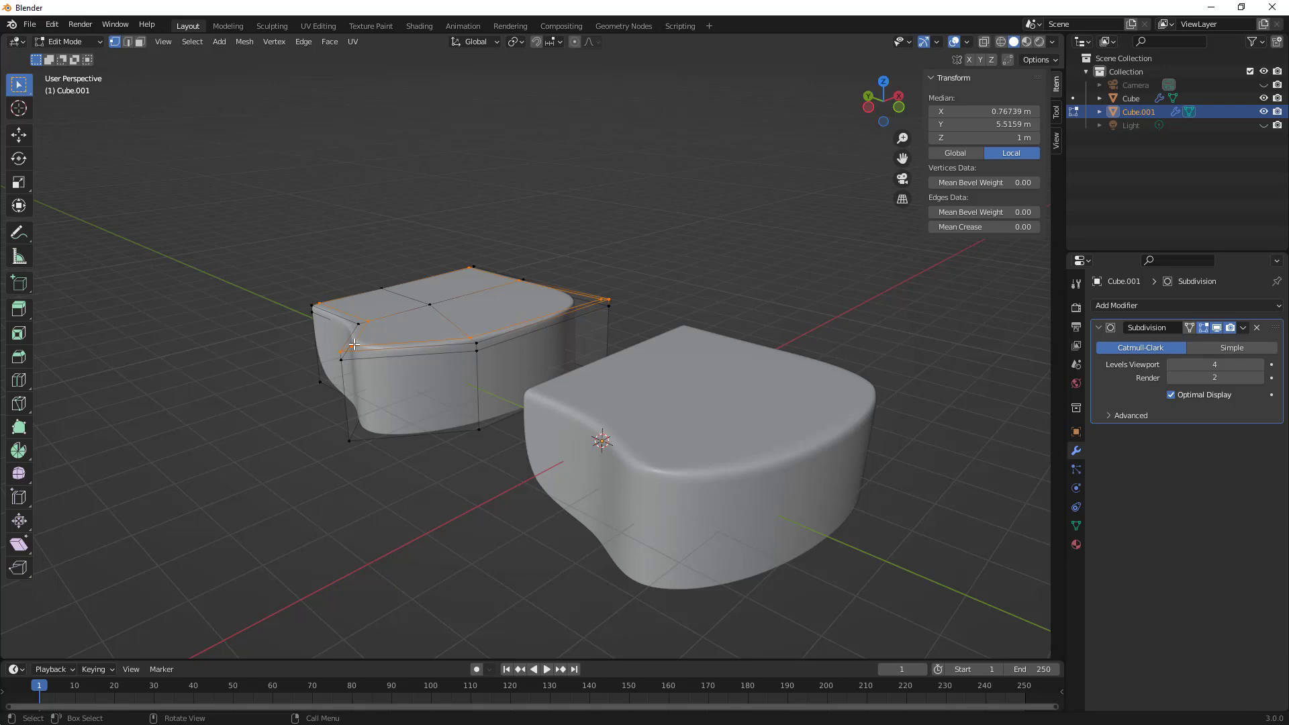
{"action": "left_click", "coordinate": [679, 409]}
{"action": "key", "text": "Tab"}
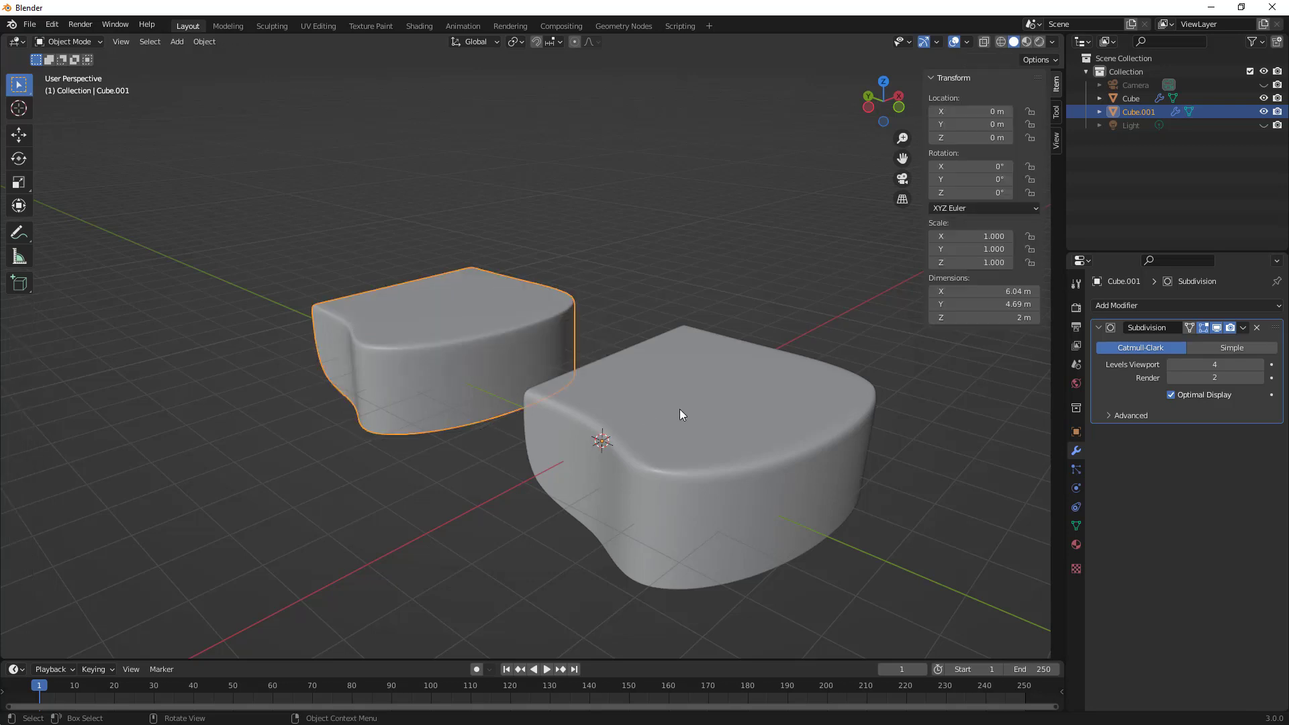
- In edge selection on the original cube, add a horizontal loop cut around its sides and slide it up to about Z 0.82 m, beneath the creased edge
{"action": "left_click", "coordinate": [680, 408]}
{"action": "key", "text": "Tab"}
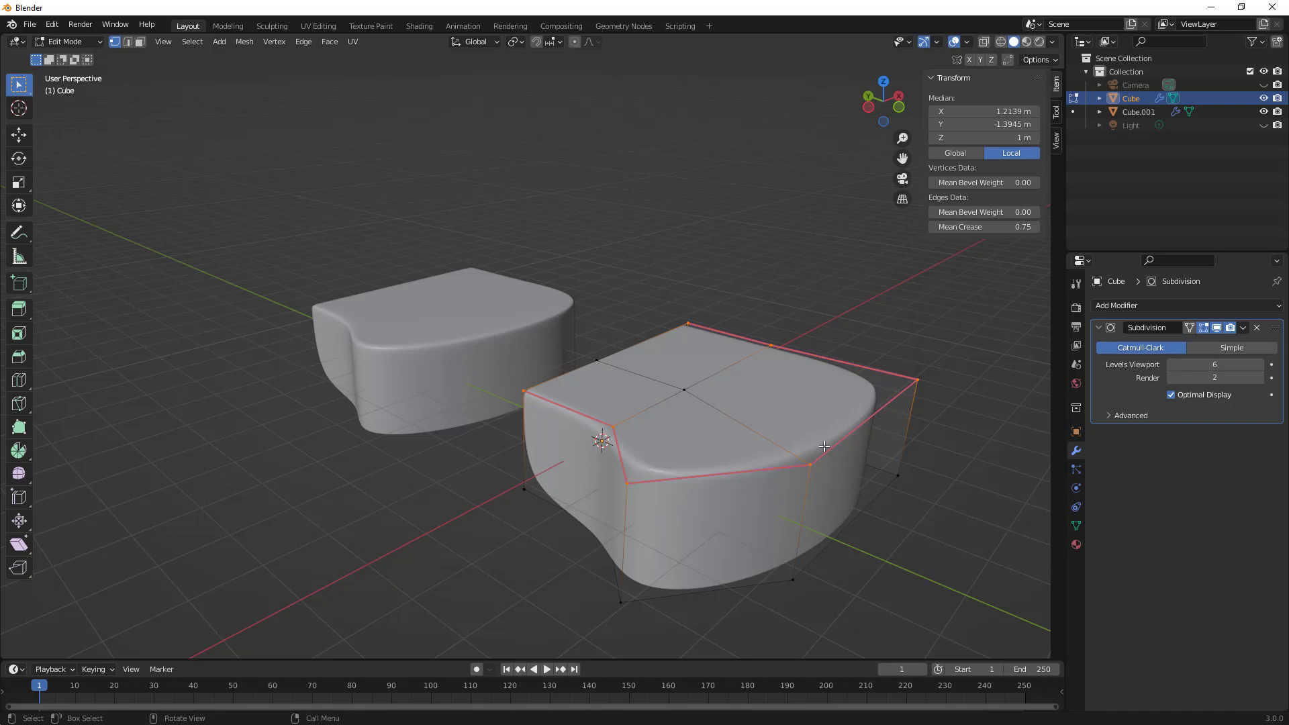
{"action": "left_click", "coordinate": [129, 42]}
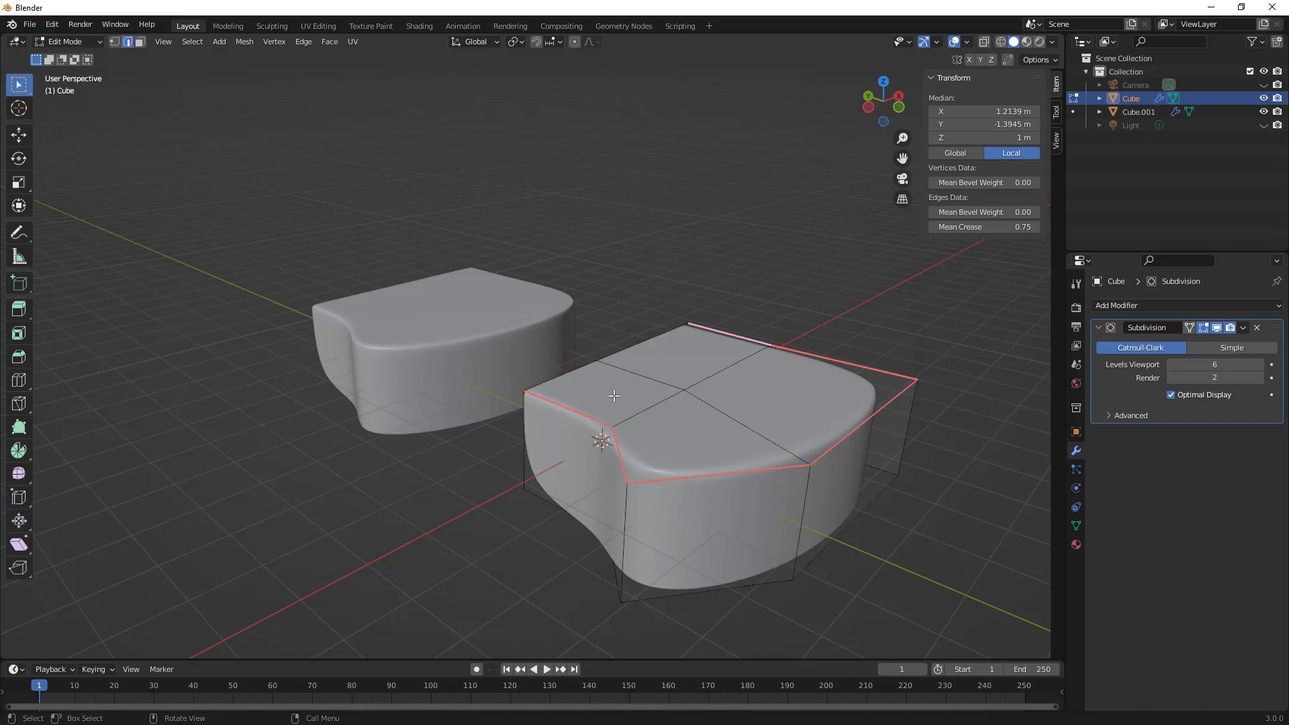
{"action": "key", "text": "ctrl+r"}
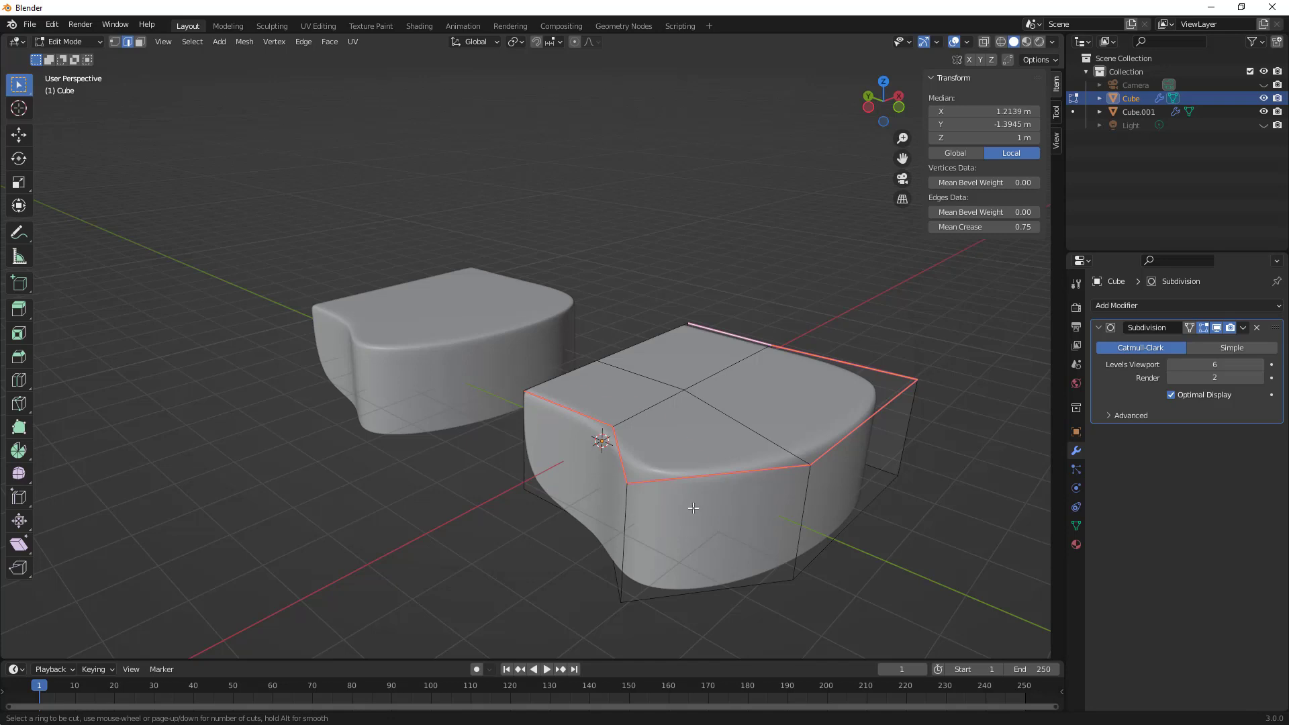
{"action": "left_click", "coordinate": [796, 507]}
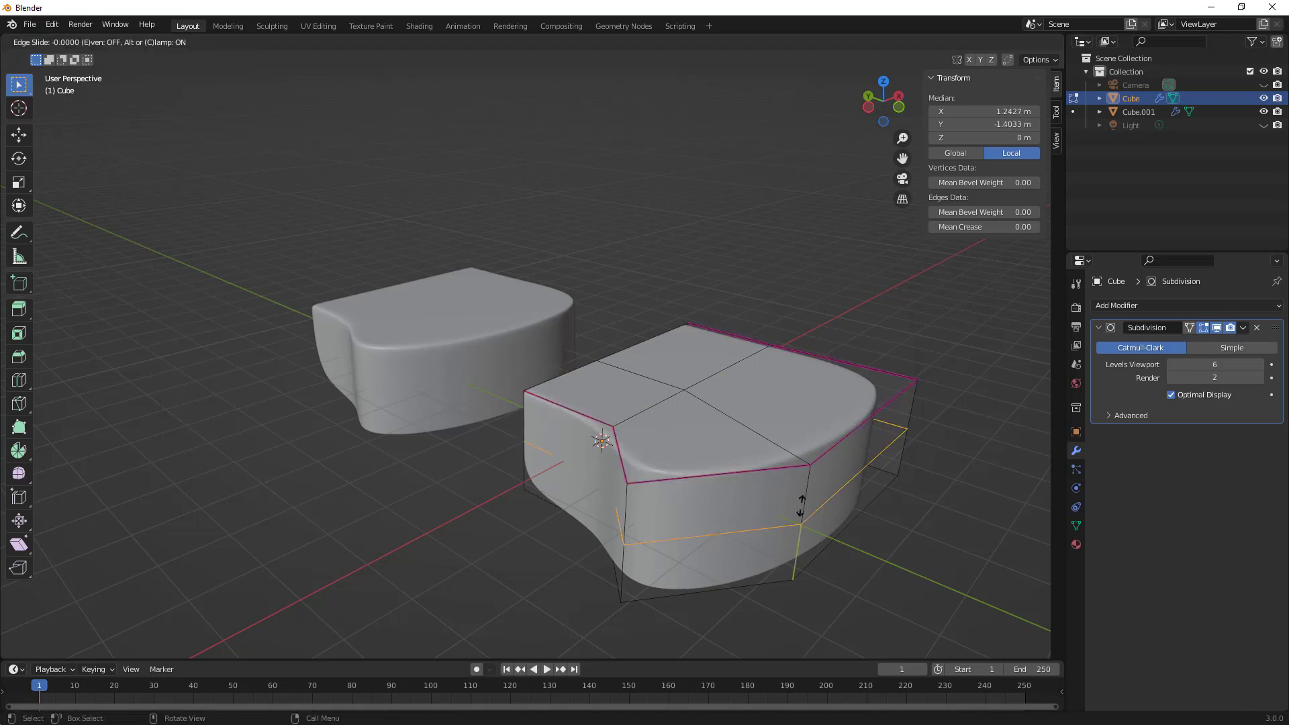
{"action": "left_click", "coordinate": [796, 455]}
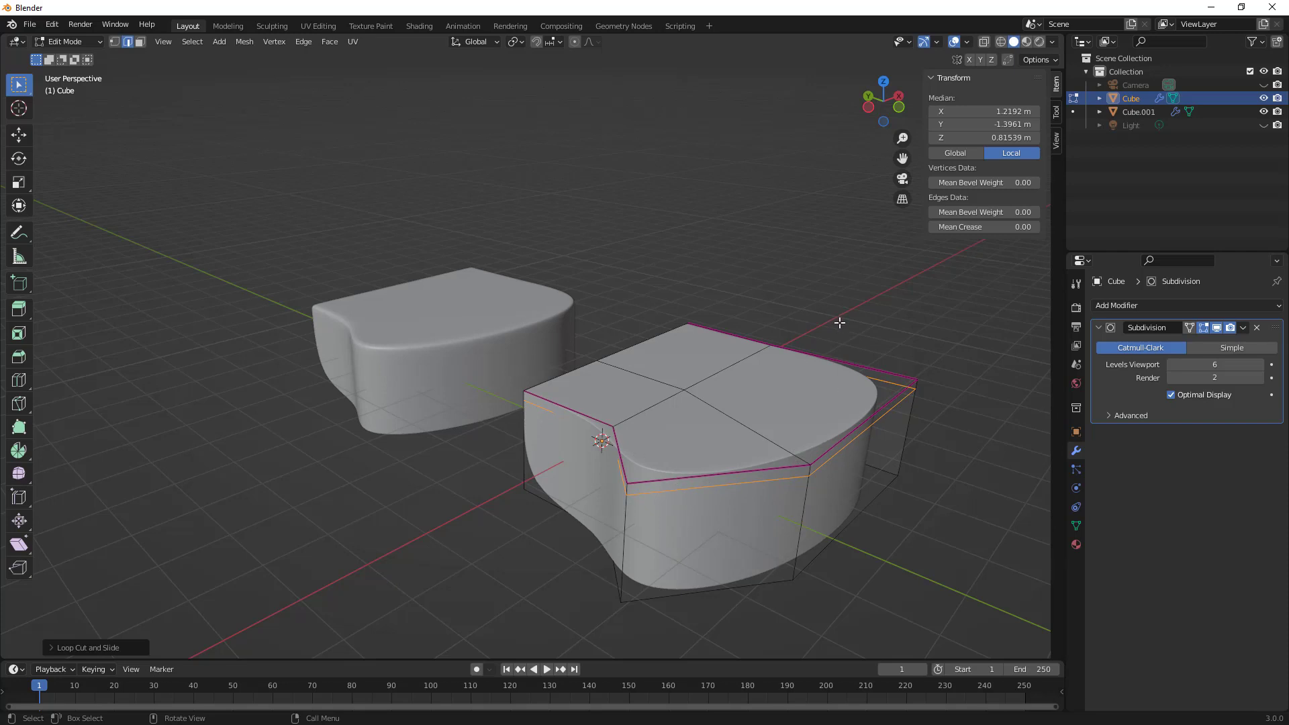
- In Object Mode, set the original cube's viewport subdivision level to 3, and check its control mesh against the smoothed shape
{"action": "key", "text": "Tab"}
{"action": "scroll", "coordinate": [820, 445], "scroll_direction": "up", "scroll_amount": 2}
{"action": "middle_click_drag", "start_coordinate": [819, 454], "coordinate": [747, 424]}
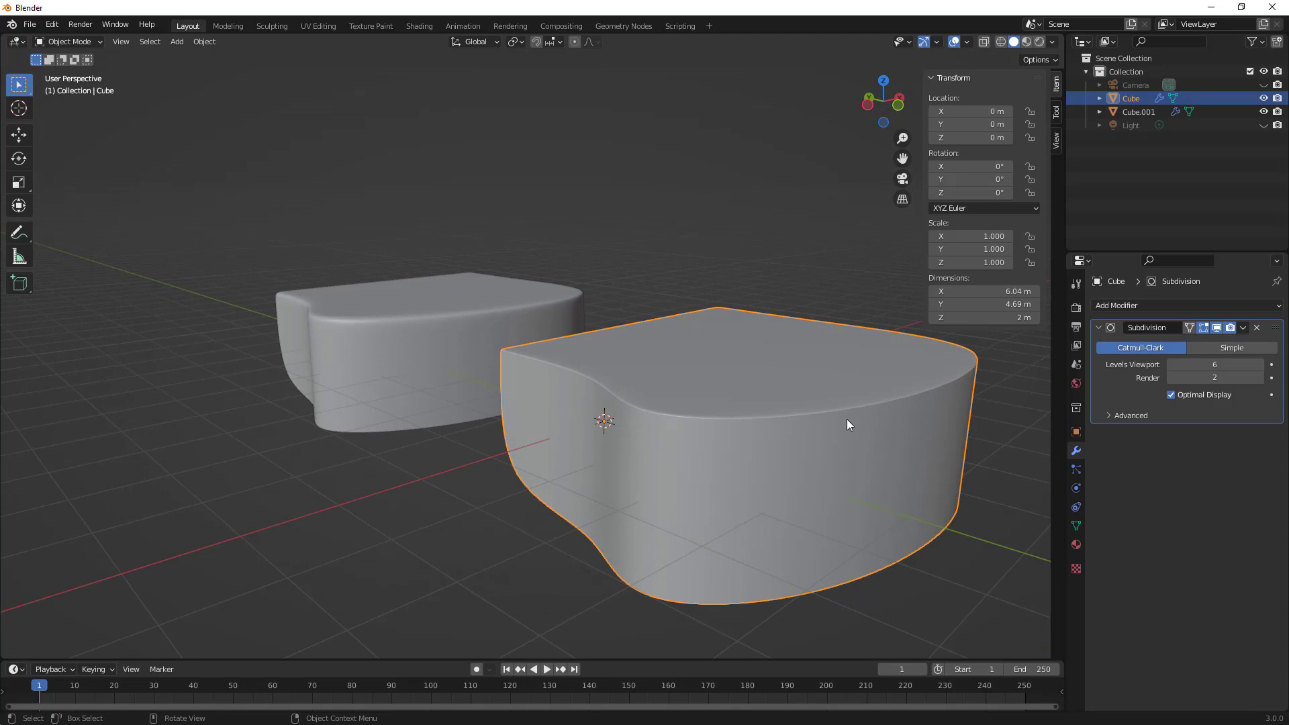
{"action": "left_click", "coordinate": [1174, 362]}
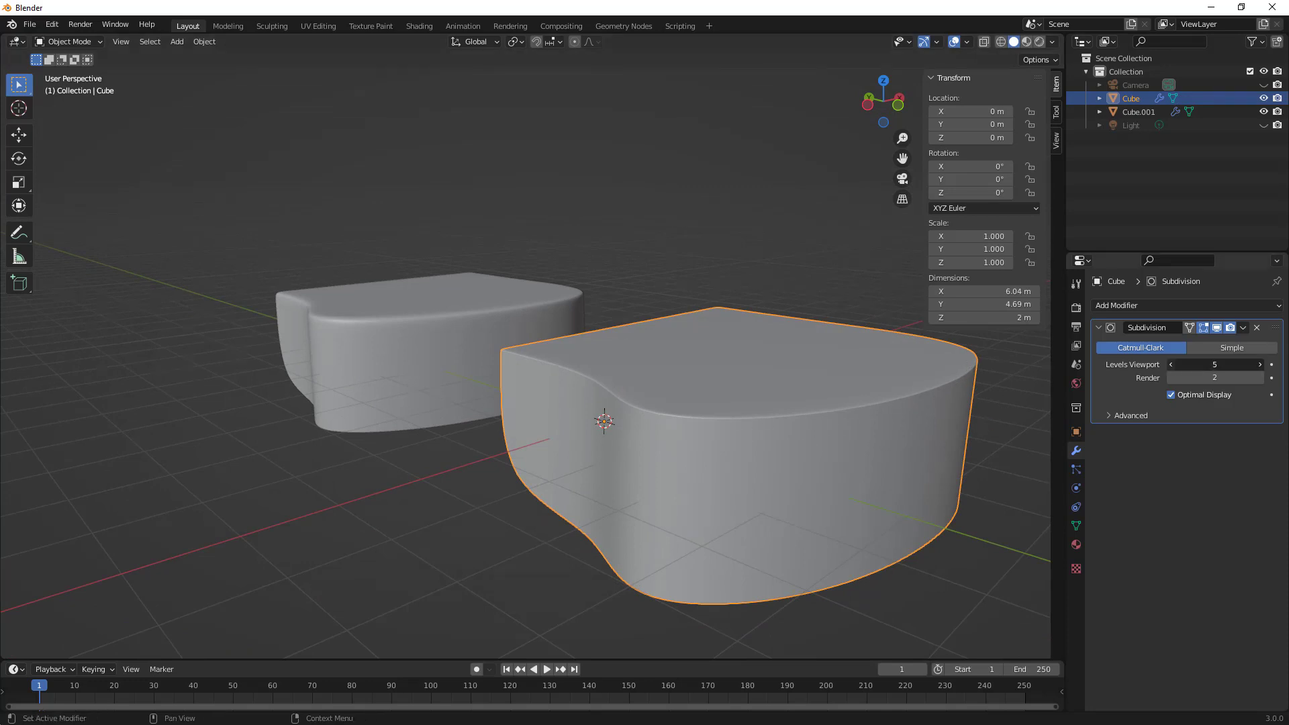
{"action": "left_click", "coordinate": [1174, 361]}
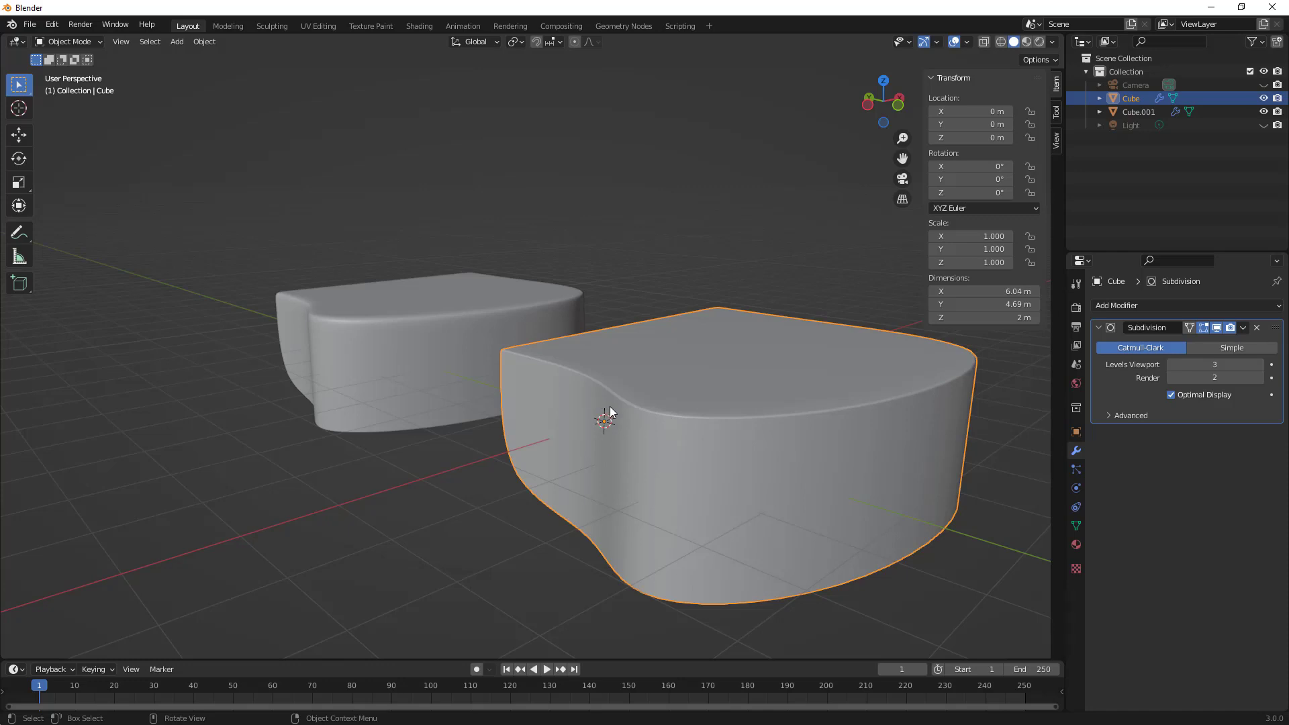
{"action": "key", "text": "Tab"}
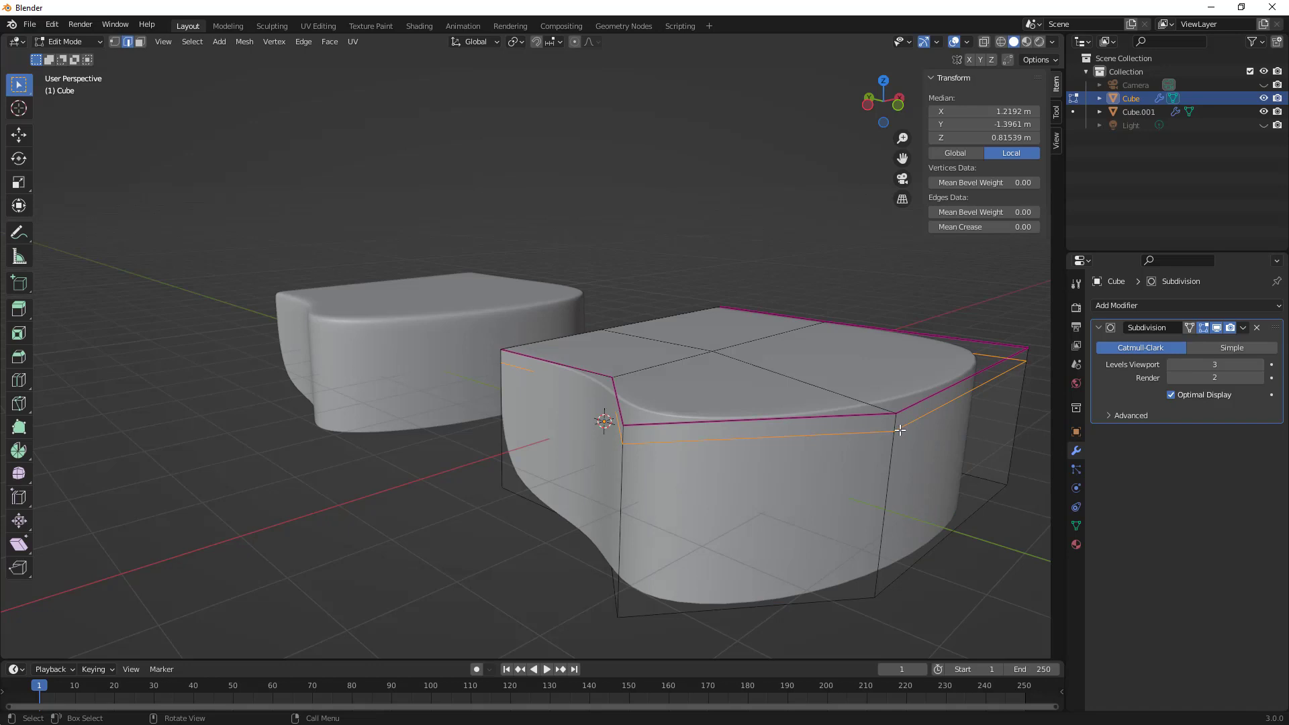
{"action": "key", "text": "Tab"}
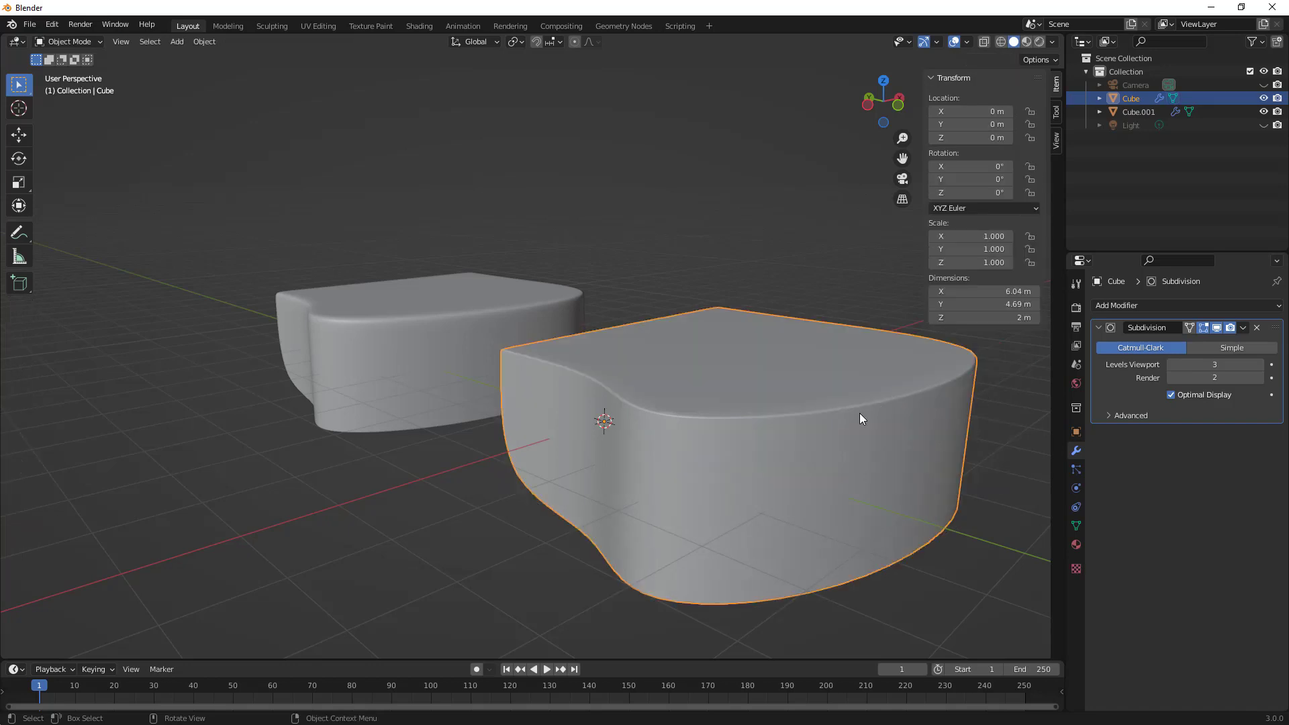
- In Edit Mode on the duplicate, select its far end's top and side edges and extrude them outward to about Y 11.3 m
{"action": "scroll", "coordinate": [859, 413], "scroll_direction": "down", "scroll_amount": 5}
{"action": "middle_click_drag", "start_coordinate": [597, 448], "coordinate": [645, 499]}
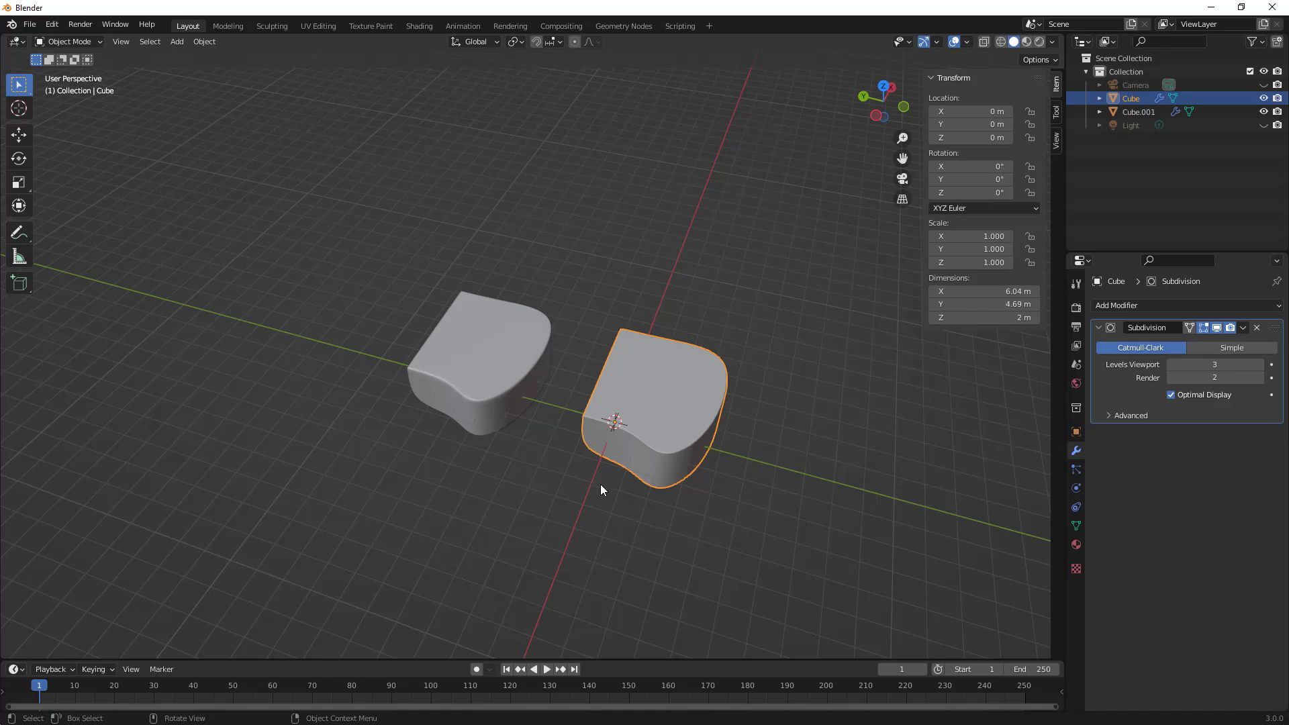
{"action": "middle_click_drag", "start_coordinate": [601, 490], "coordinate": [558, 467]}
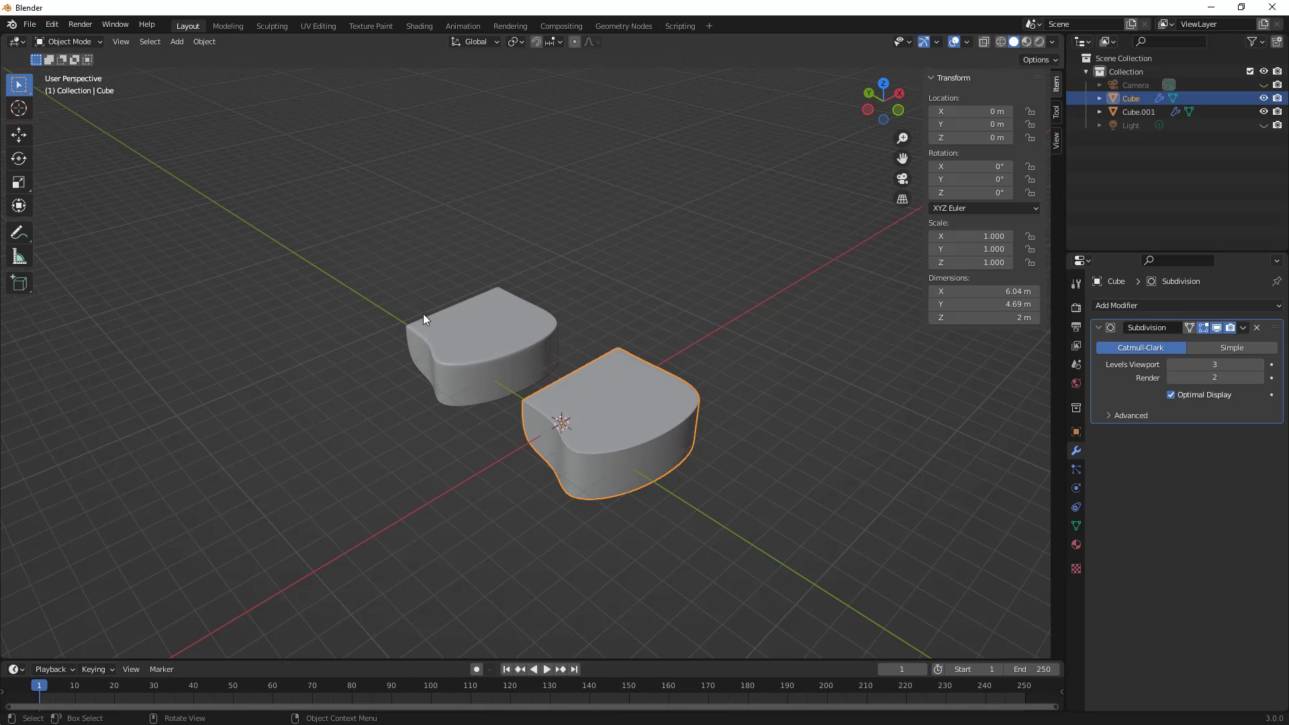
{"action": "left_click", "coordinate": [438, 333]}
{"action": "key", "text": "Tab"}
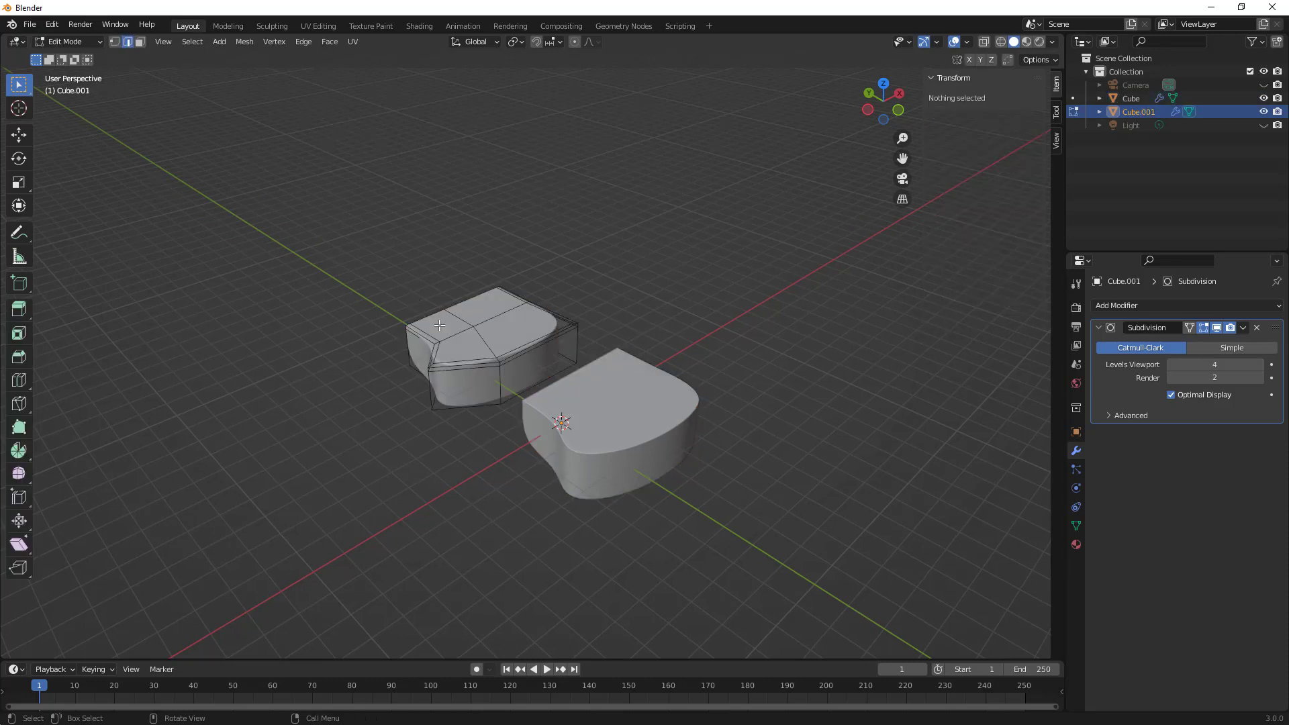
{"action": "left_click", "coordinate": [474, 296], "text": "shift"}
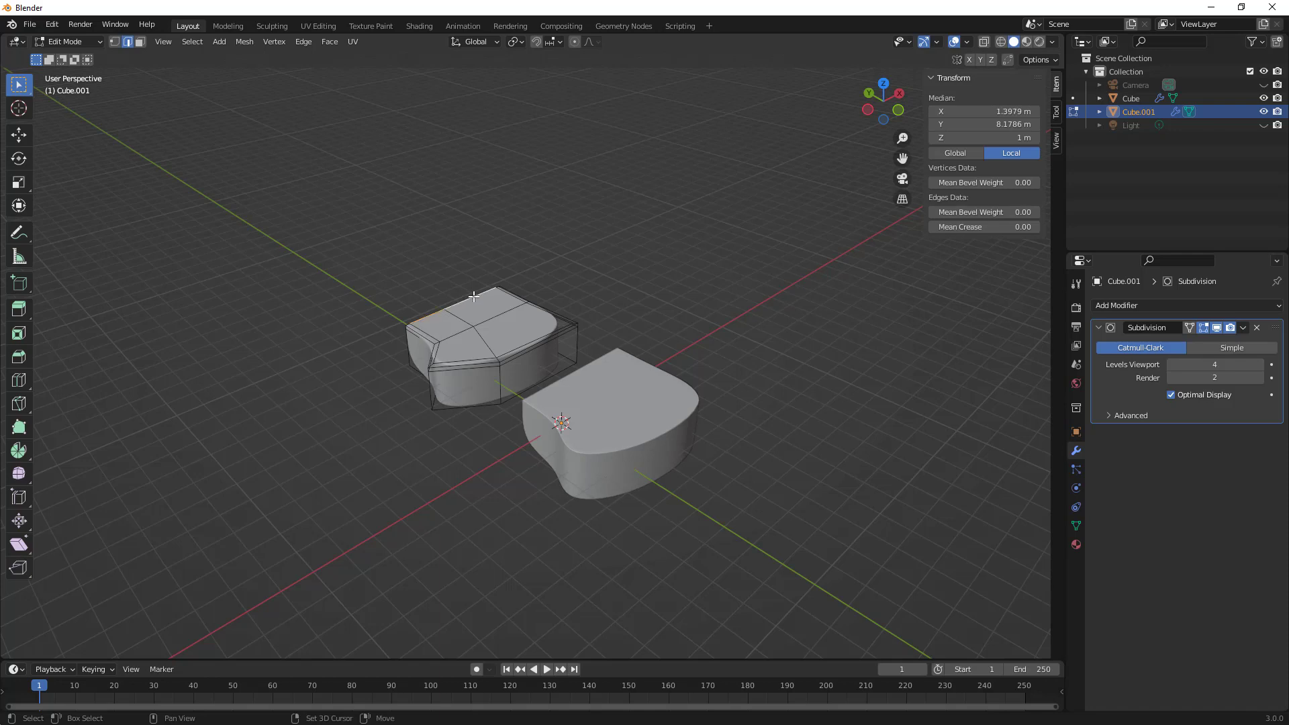
{"action": "left_click", "coordinate": [411, 332], "text": "shift"}
{"action": "key", "text": "e"}
{"action": "left_click", "coordinate": [376, 289]}
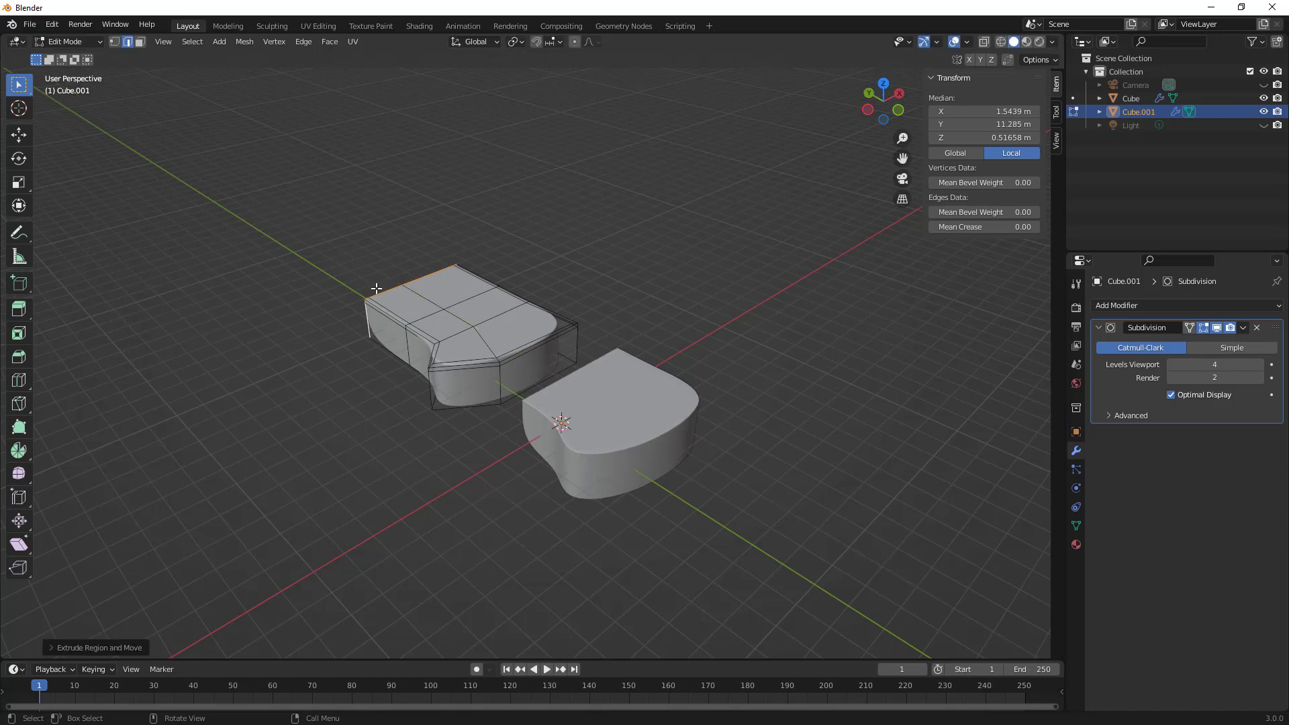
- Tilt the extruded edges about the global X axis, extrude them upward to about Y 13.7 m, Z 3.1 m, and return to Object Mode
{"action": "key", "text": "r"}
{"action": "key", "text": "x"}
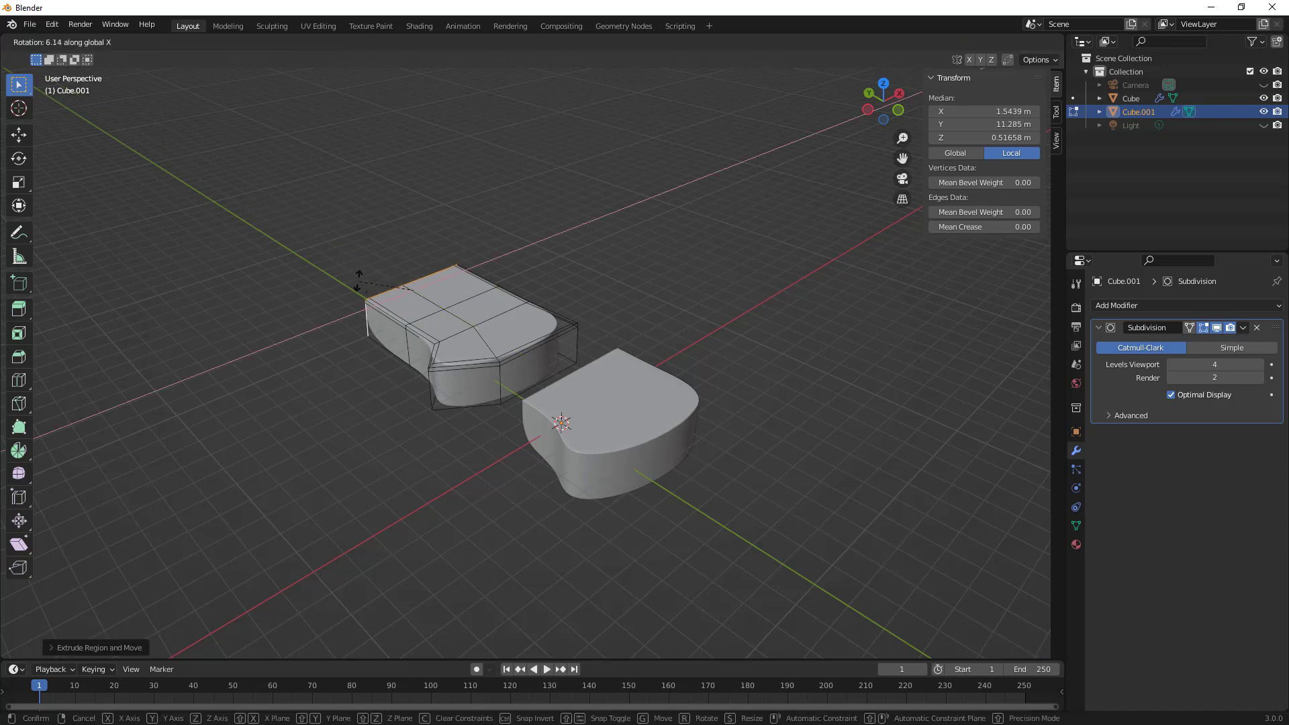
{"action": "left_click", "coordinate": [341, 238]}
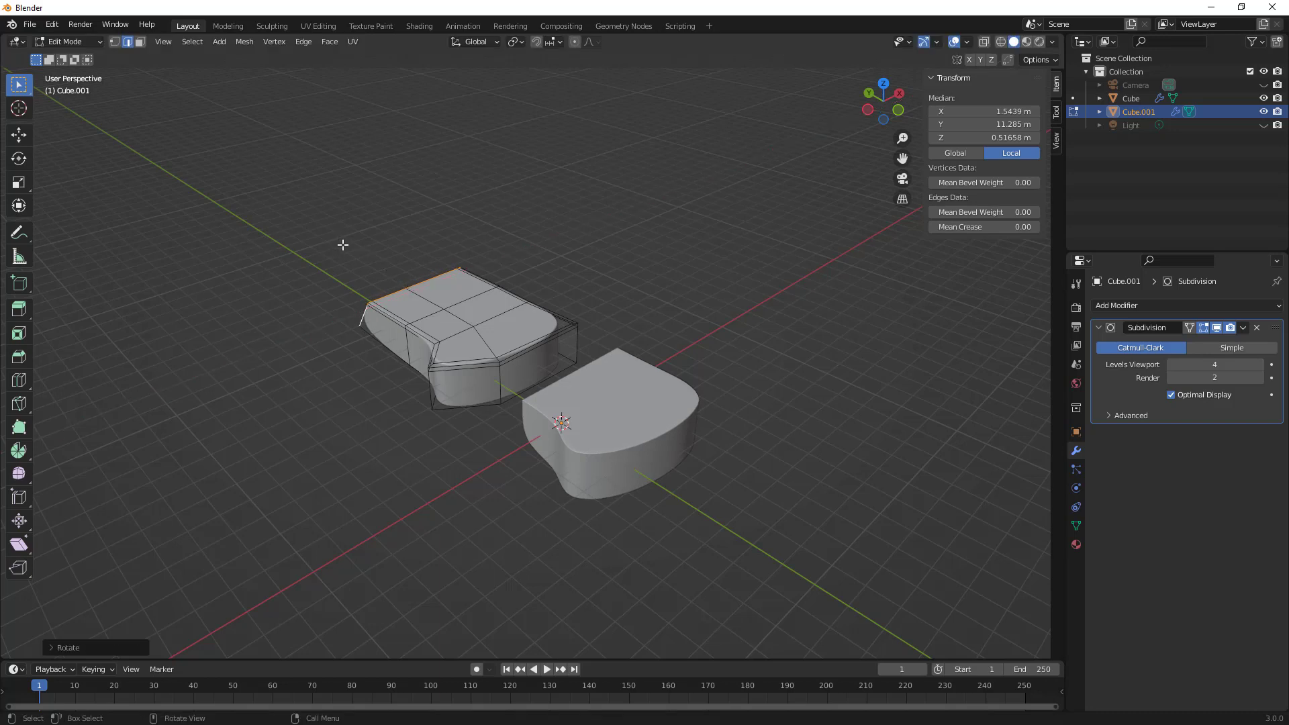
{"action": "key", "text": "e"}
{"action": "left_click", "coordinate": [307, 179]}
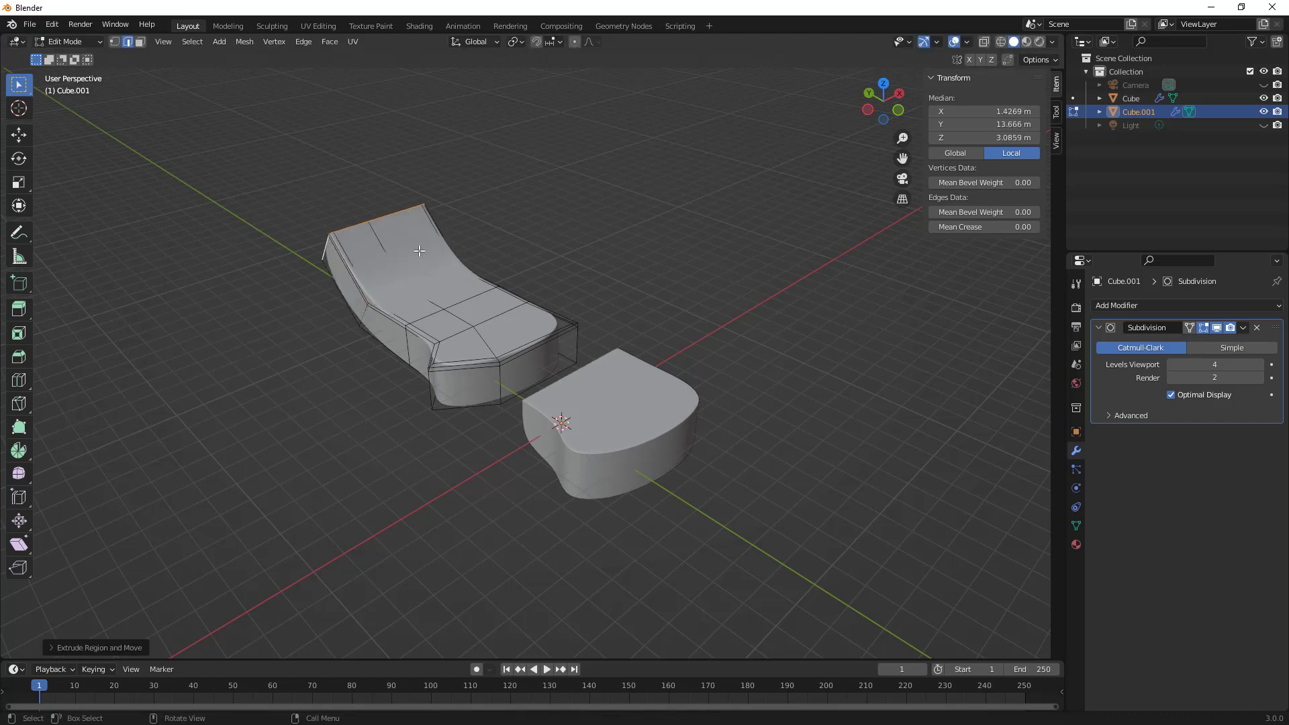
{"action": "key", "text": "Tab"}
{"action": "middle_click_drag", "start_coordinate": [405, 316], "coordinate": [345, 340]}
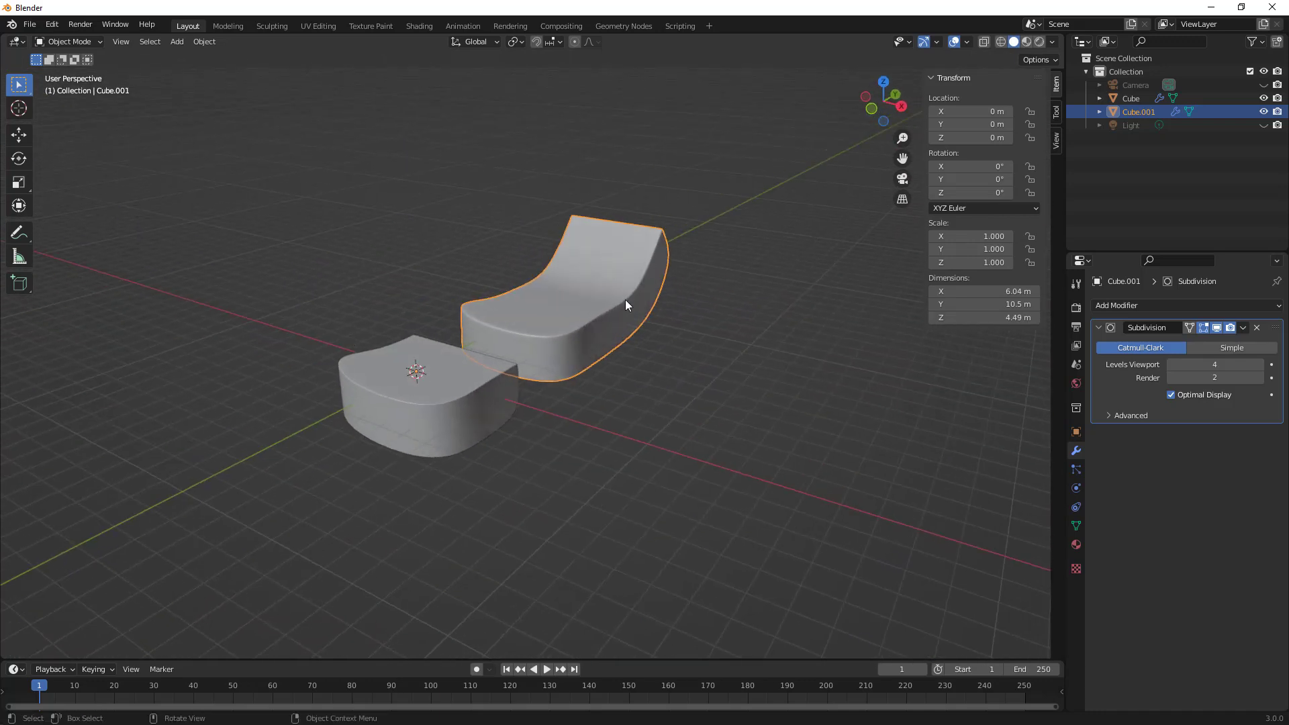
{"action": "middle_click_drag", "start_coordinate": [641, 272], "coordinate": [754, 327]}
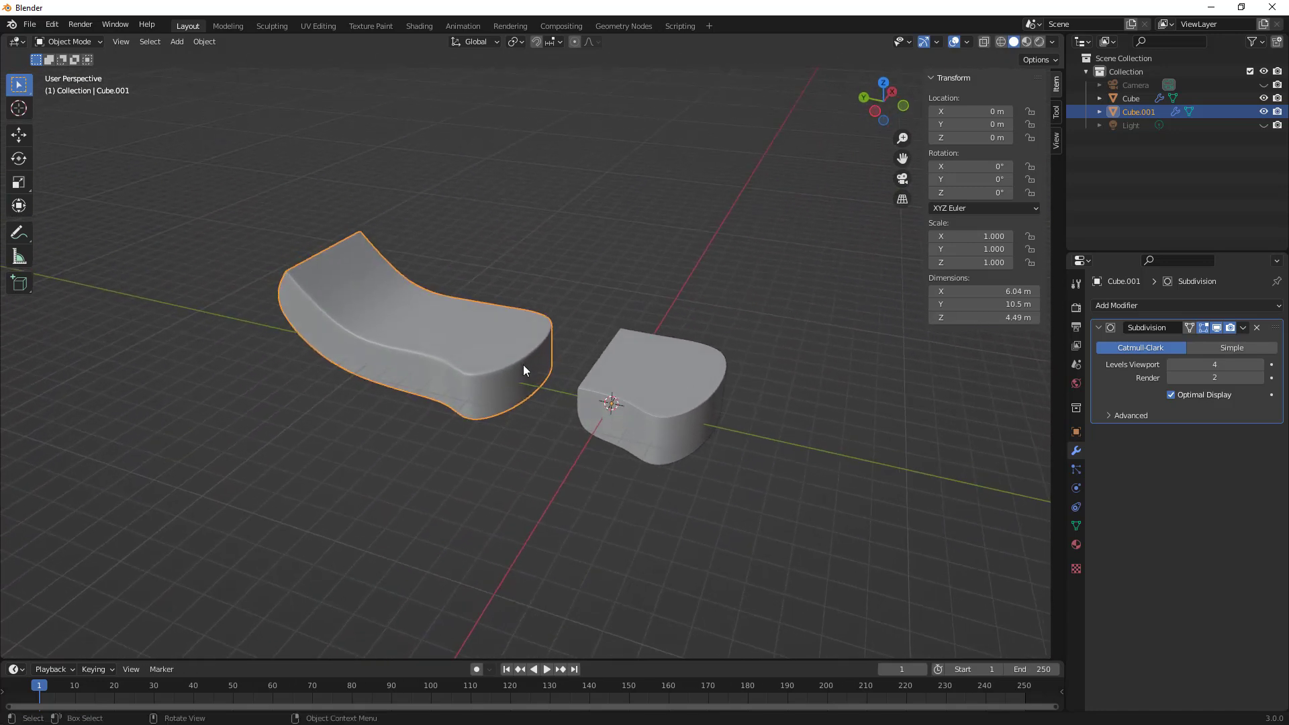
{"action": "middle_click_drag", "start_coordinate": [524, 370], "coordinate": [498, 380]}
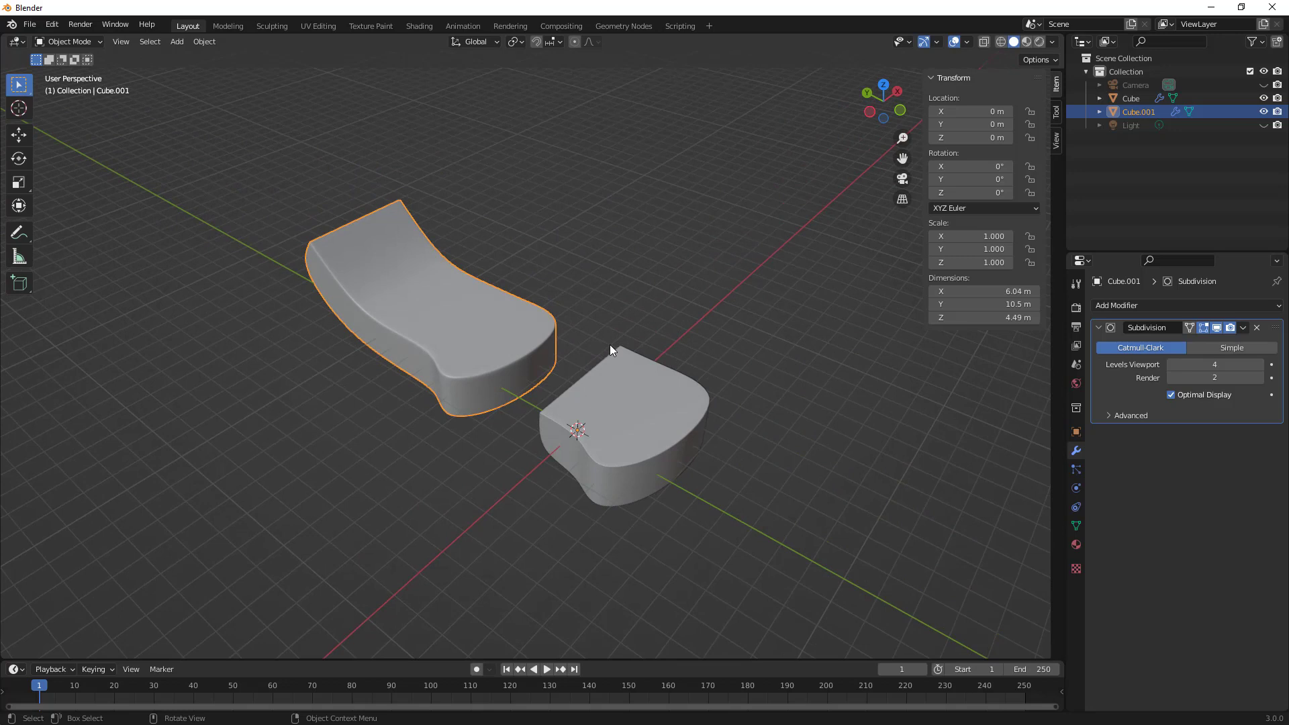